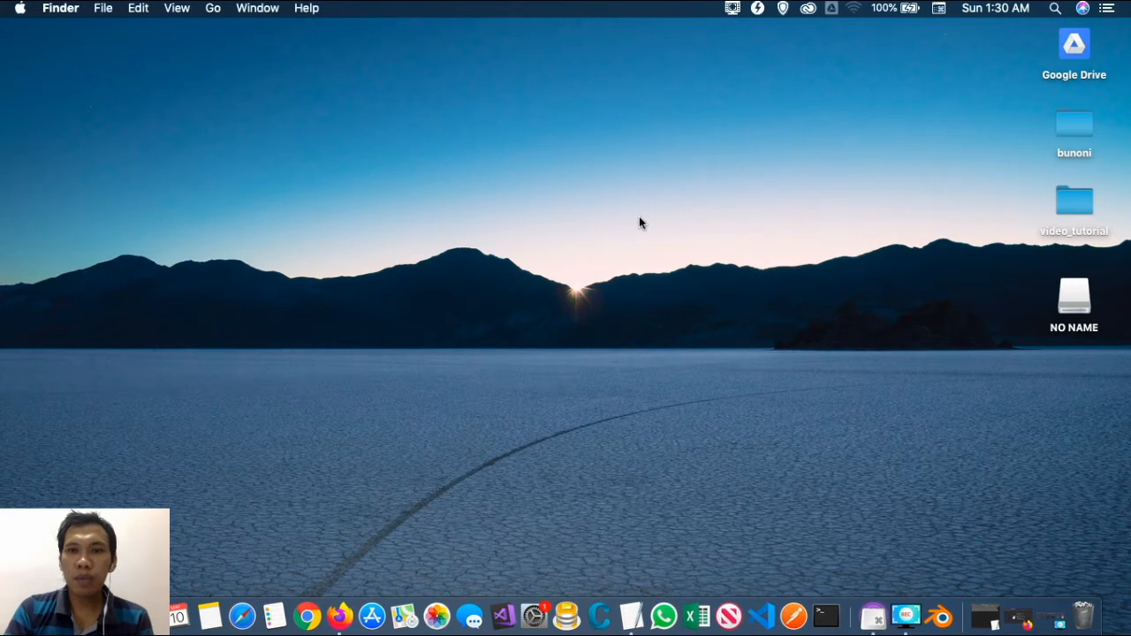
- Switch to Blender and start a new General file
key(F4)
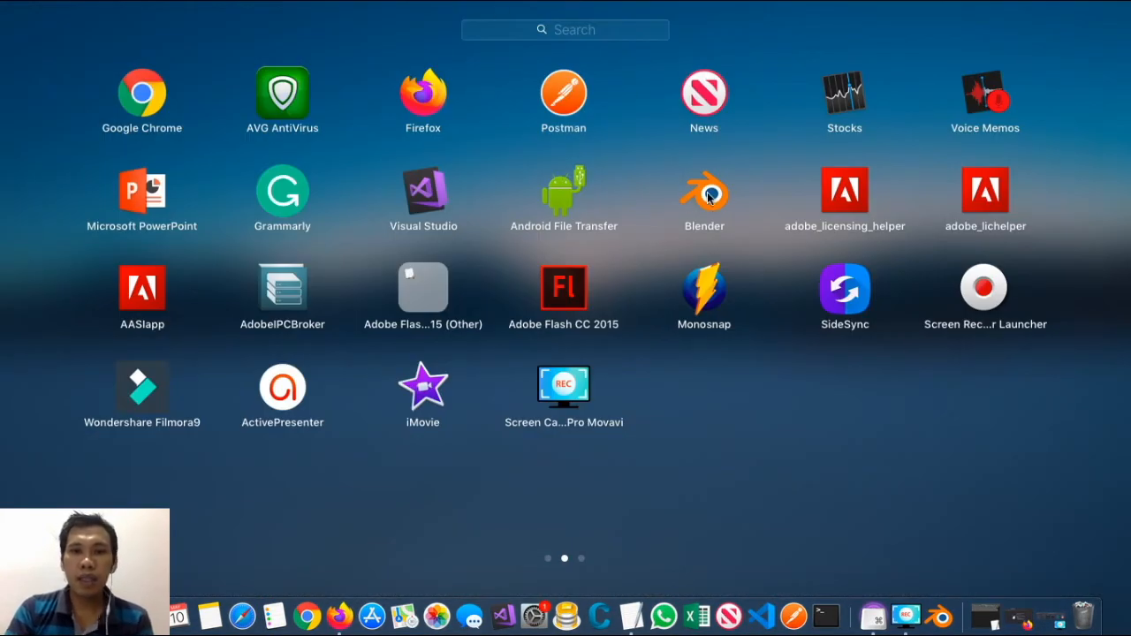
click(708, 221)
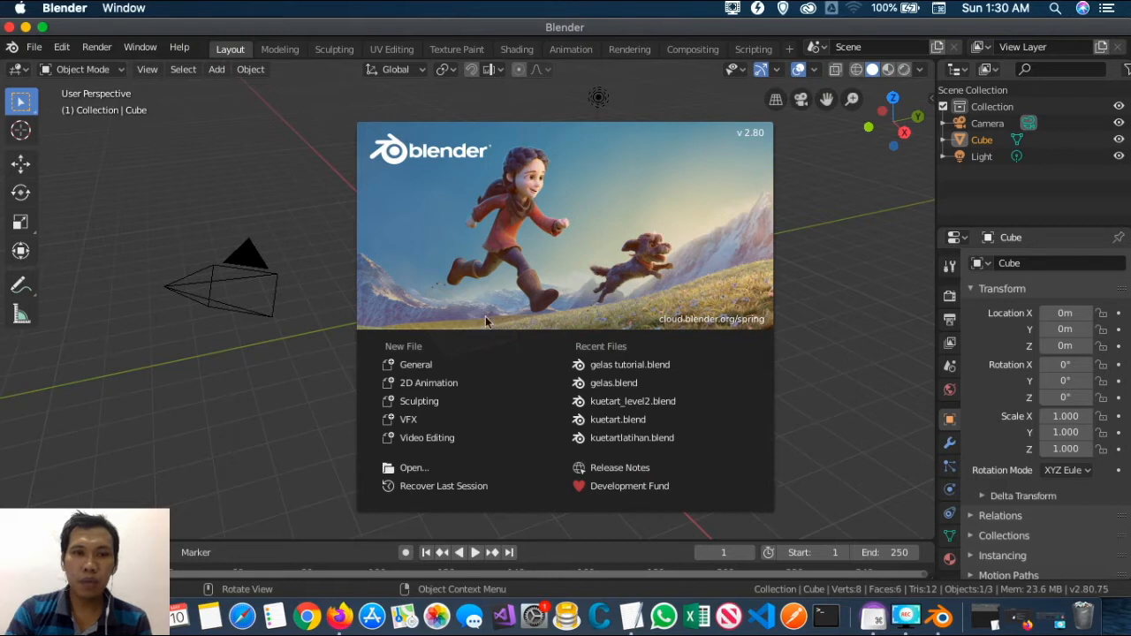
click(422, 366)
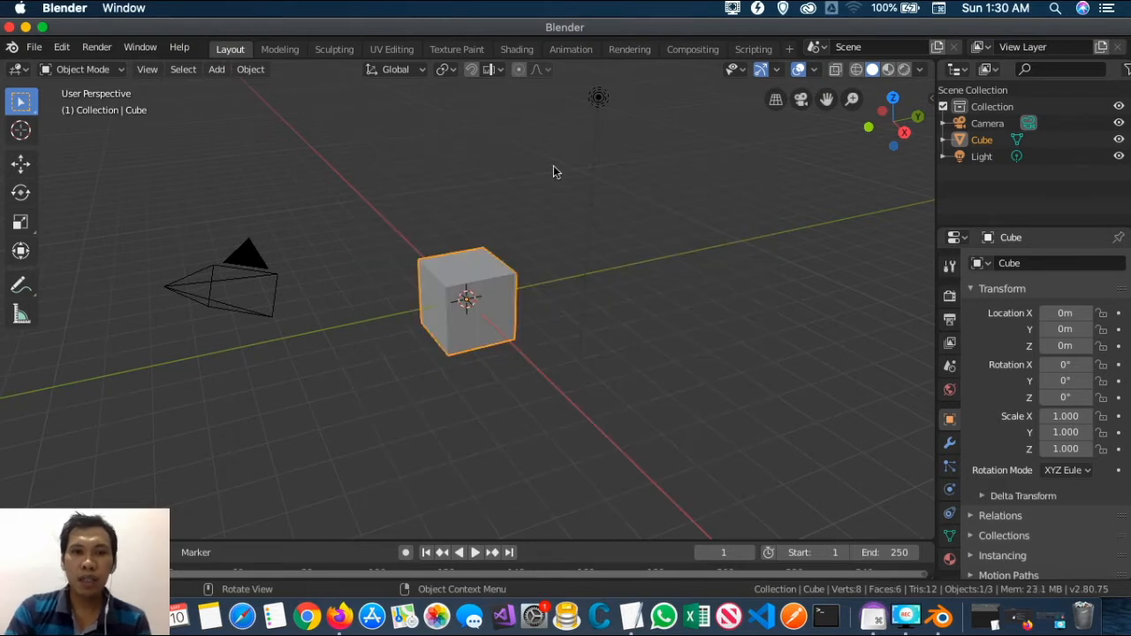
- Select the default camera and light one after the other, and clear the selection
click(236, 274)
click(599, 98)
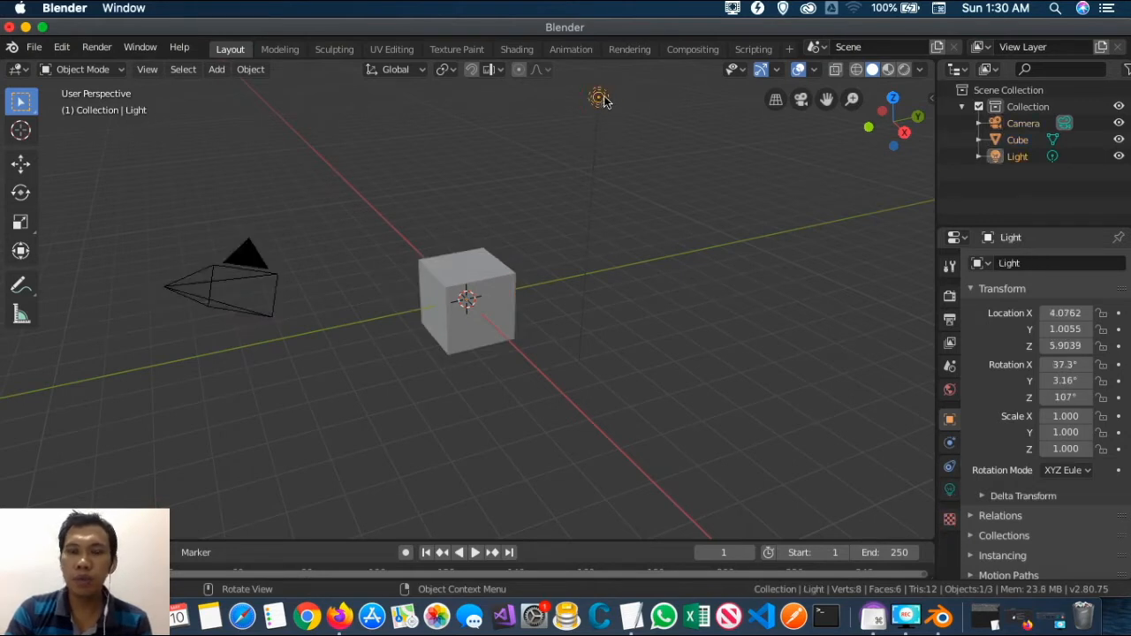
click(480, 165)
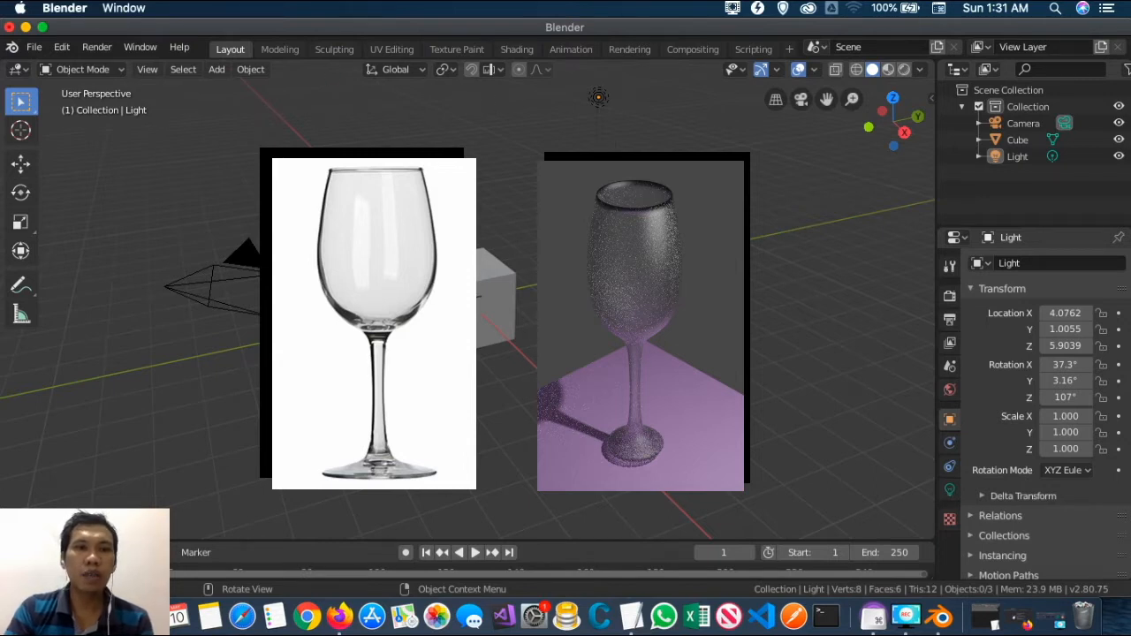
- Examine the default cube from the back view and from several orbit angles and zoom levels
key(ctrl+KP_1)
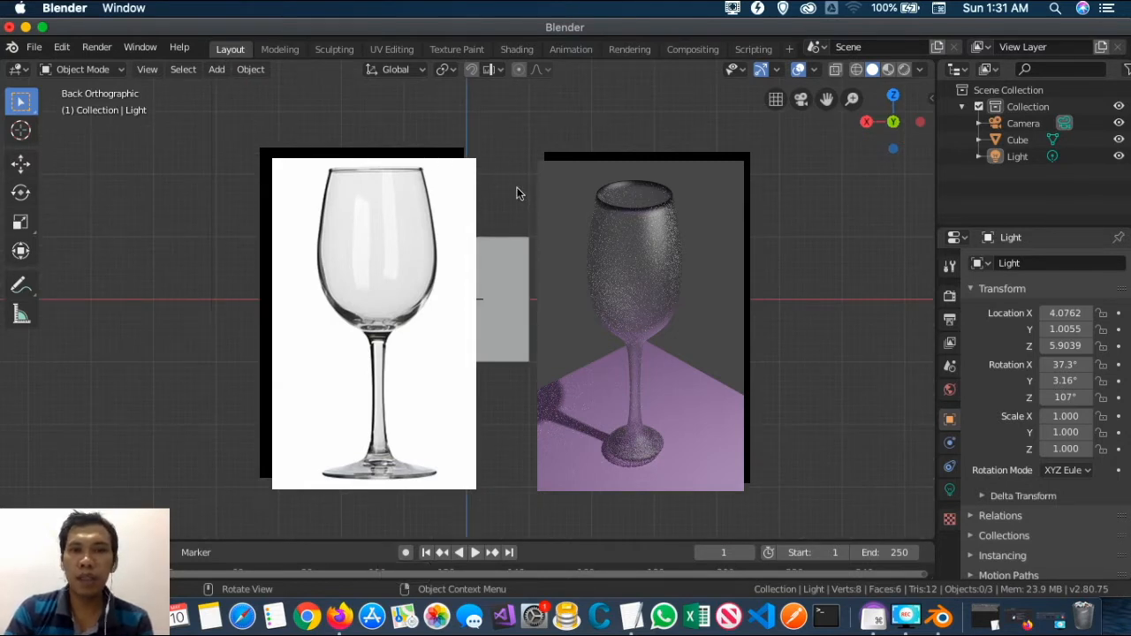
scroll(480, 285, left, 3)
right_click(480, 285)
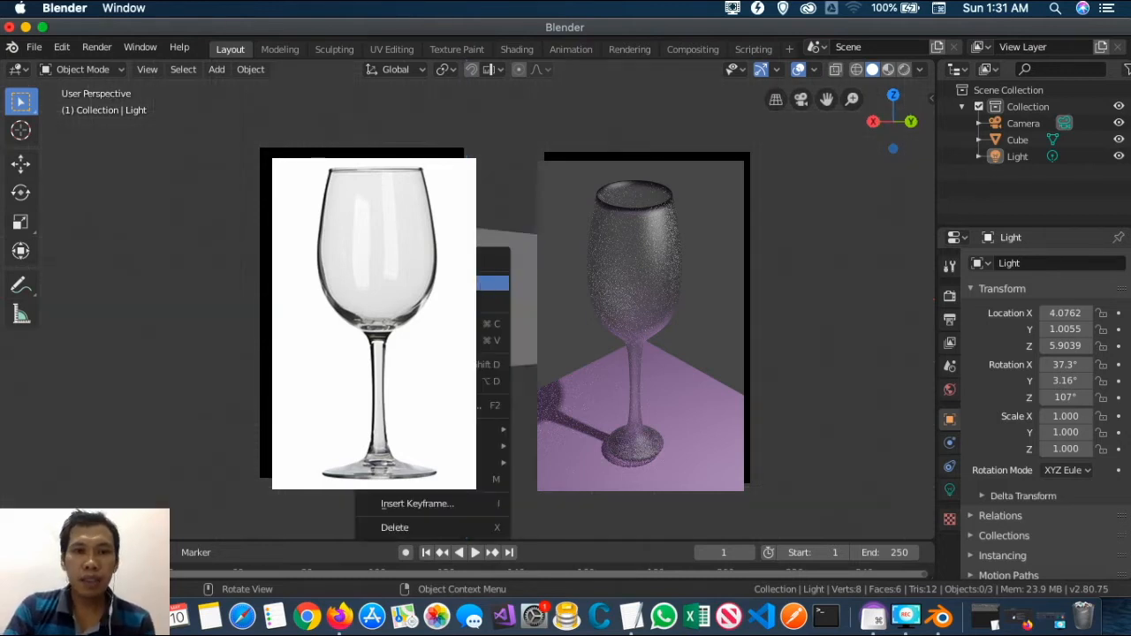
scroll(509, 230, down, 4)
scroll(501, 254, up, 5)
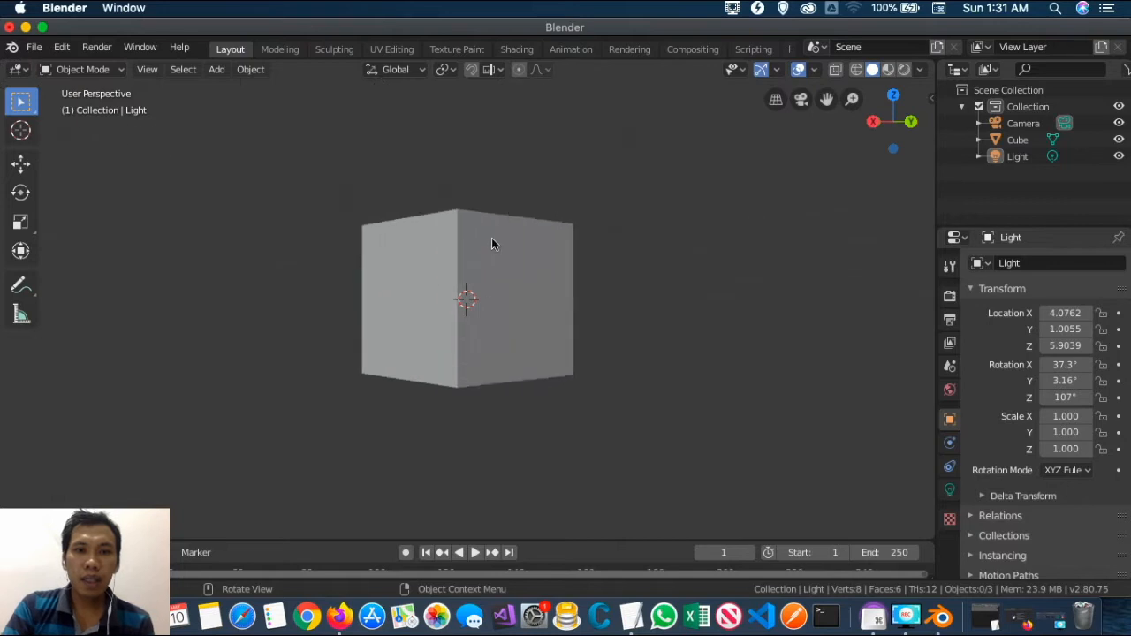
scroll(512, 295, up, 5)
scroll(513, 296, down, 4)
scroll(513, 296, up, 5)
scroll(511, 295, down, 3)
scroll(511, 294, right, 4)
scroll(519, 294, left, 4)
scroll(519, 294, down, 3)
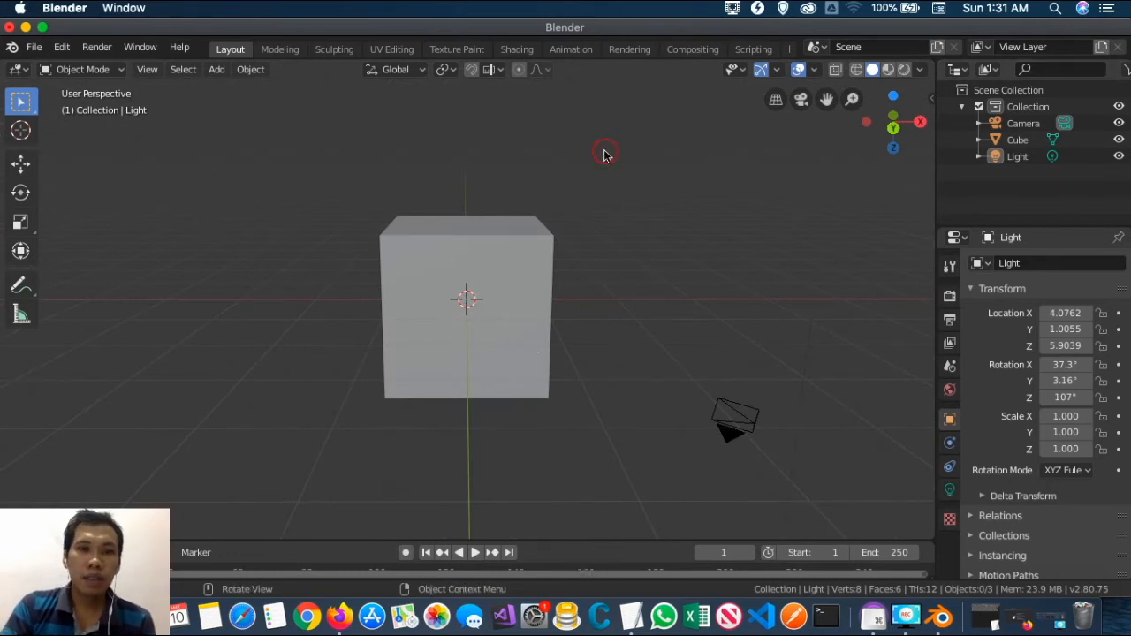
- Delete the default cube from the scene
click(481, 260)
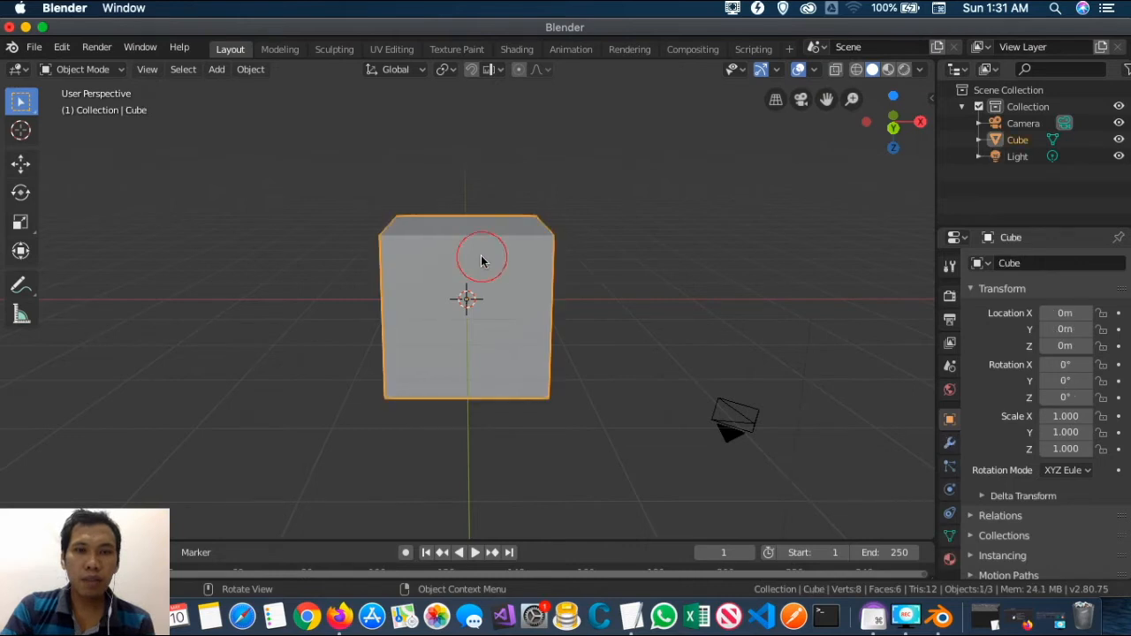
click(23, 101)
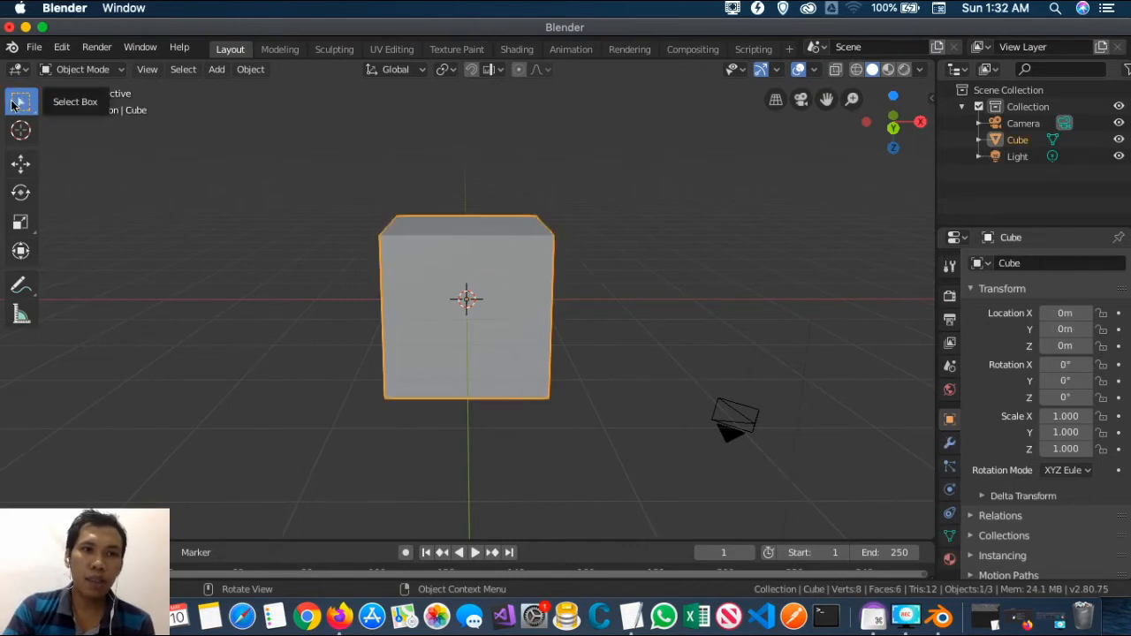
click(598, 151)
click(511, 255)
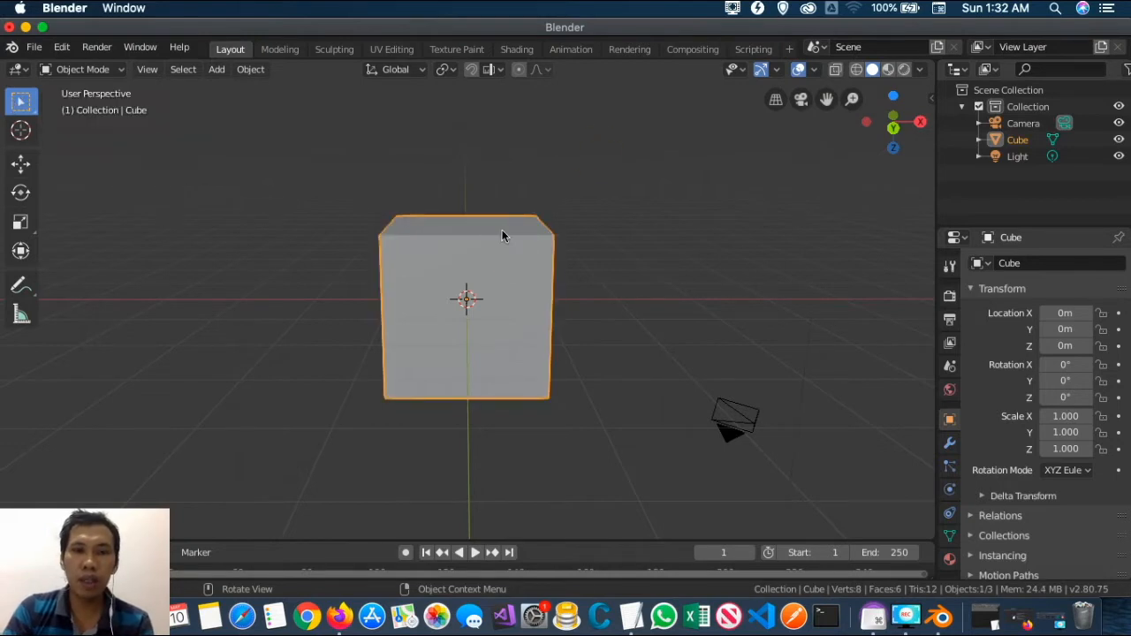
key(x)
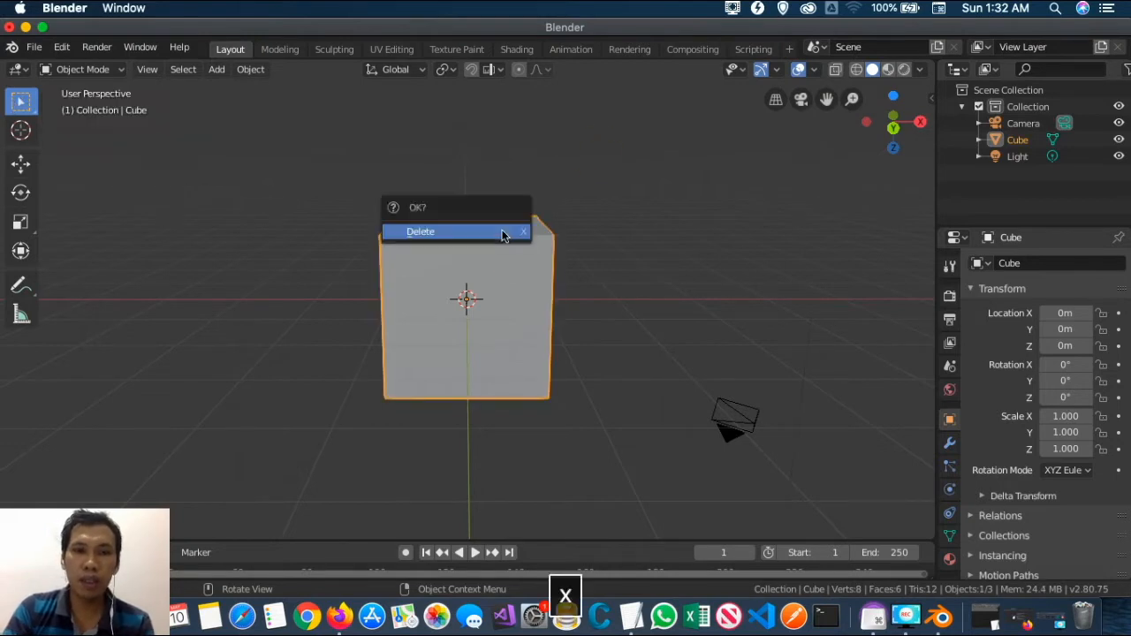
click(447, 232)
- Examine the emptied scene in perspective and in the right, back, top, front and bottom orthographic views
scroll(500, 319, up, 2)
scroll(500, 315, down, 4)
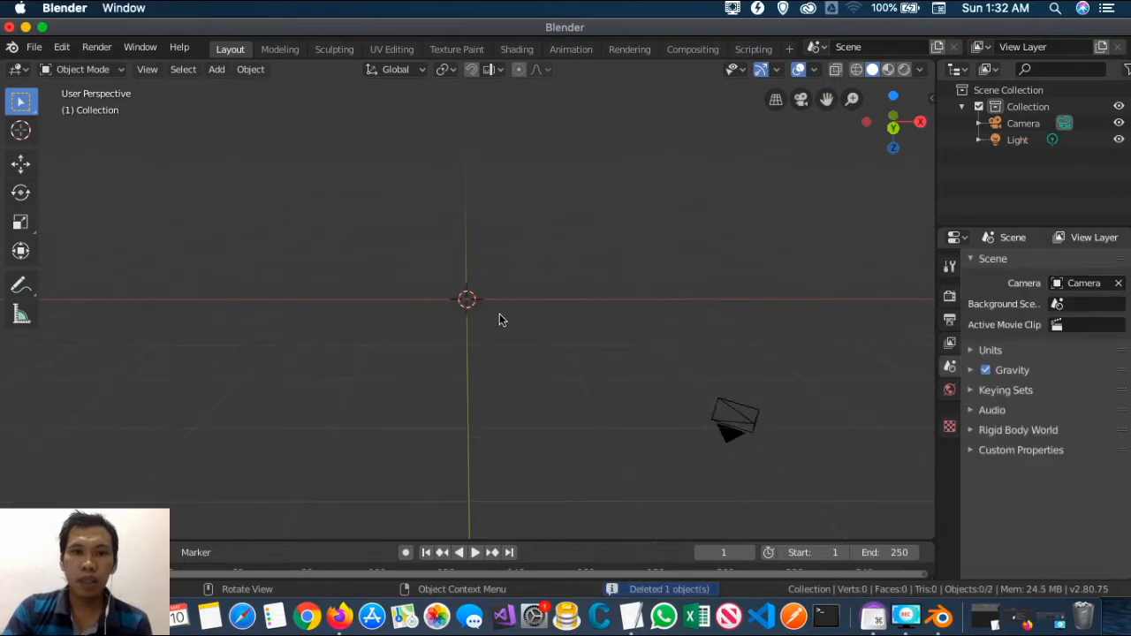
scroll(500, 315, up, 7)
scroll(500, 315, down, 4)
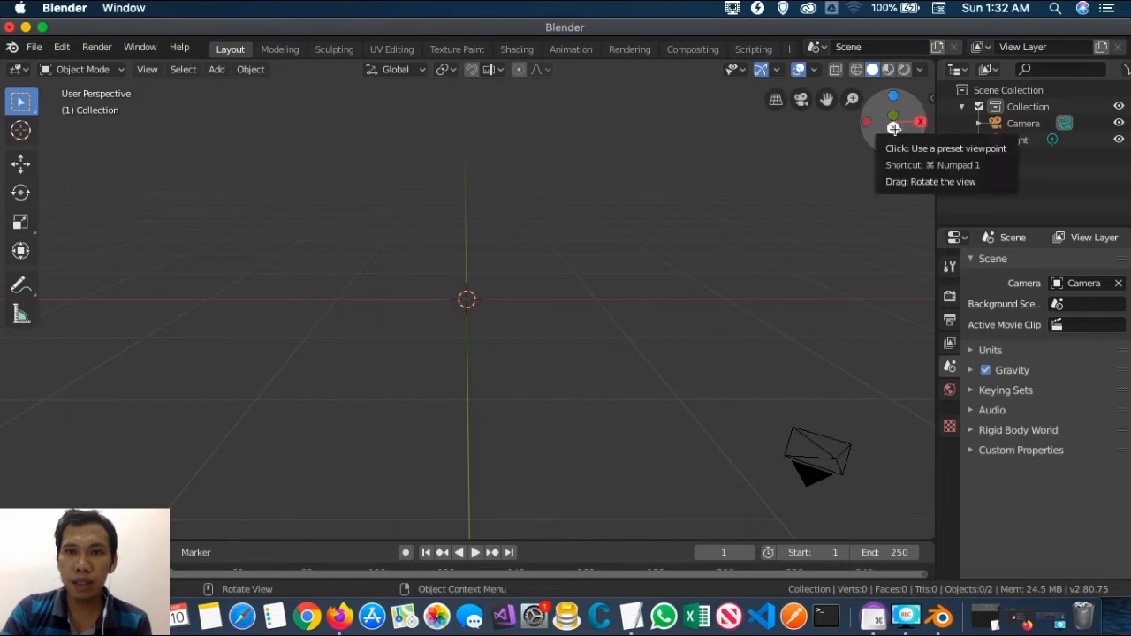
click(918, 123)
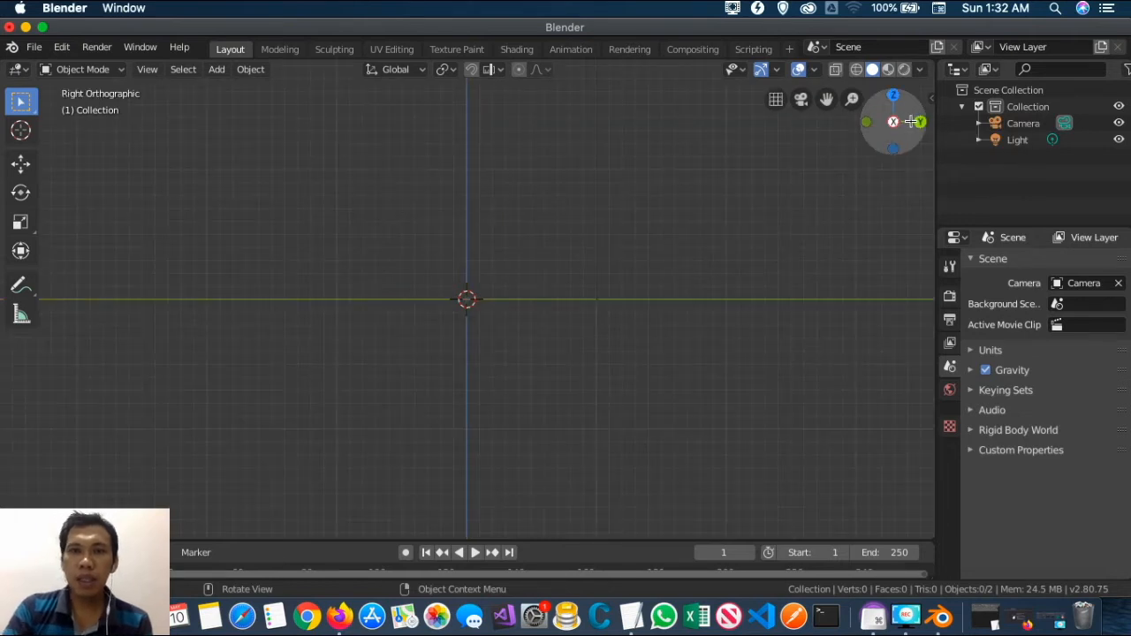
click(920, 122)
click(894, 91)
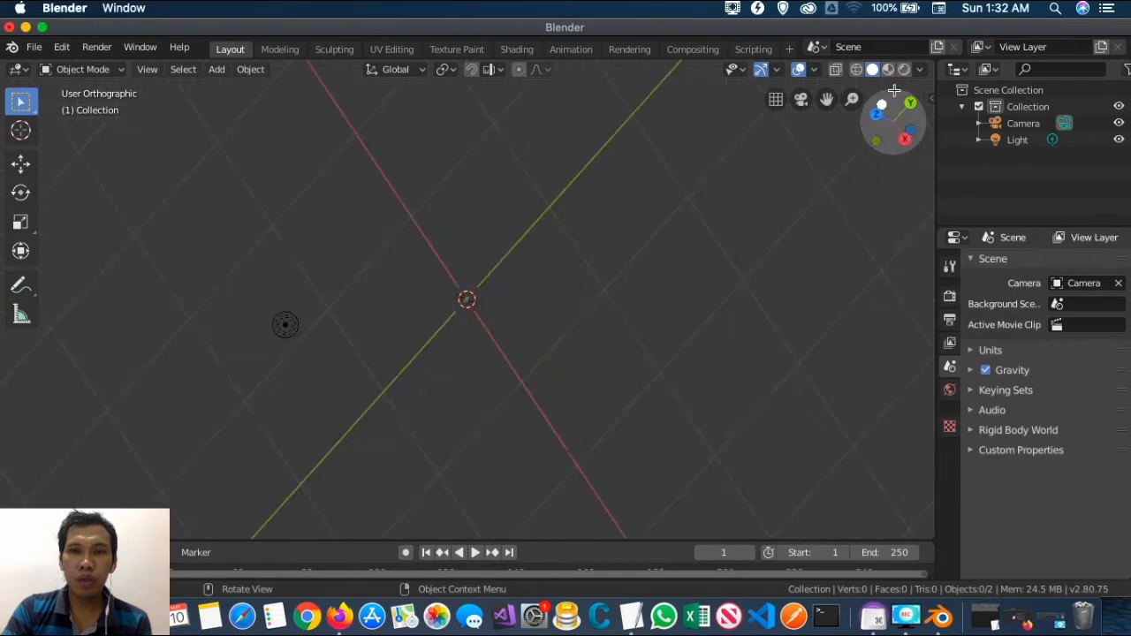
click(920, 122)
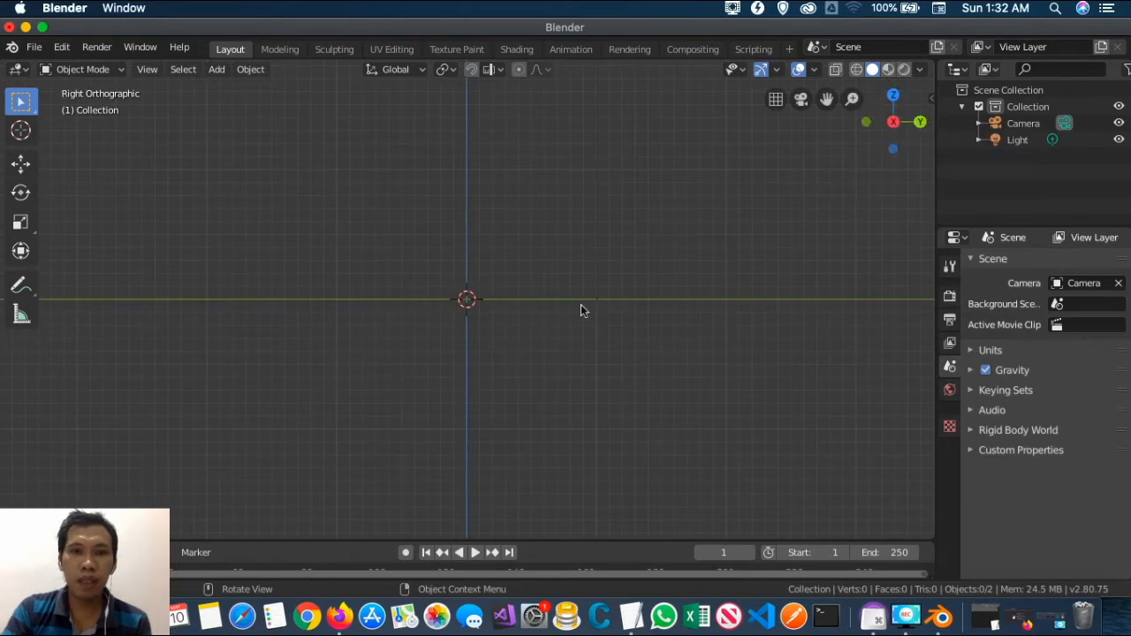
drag(917, 122, 914, 124)
click(916, 122)
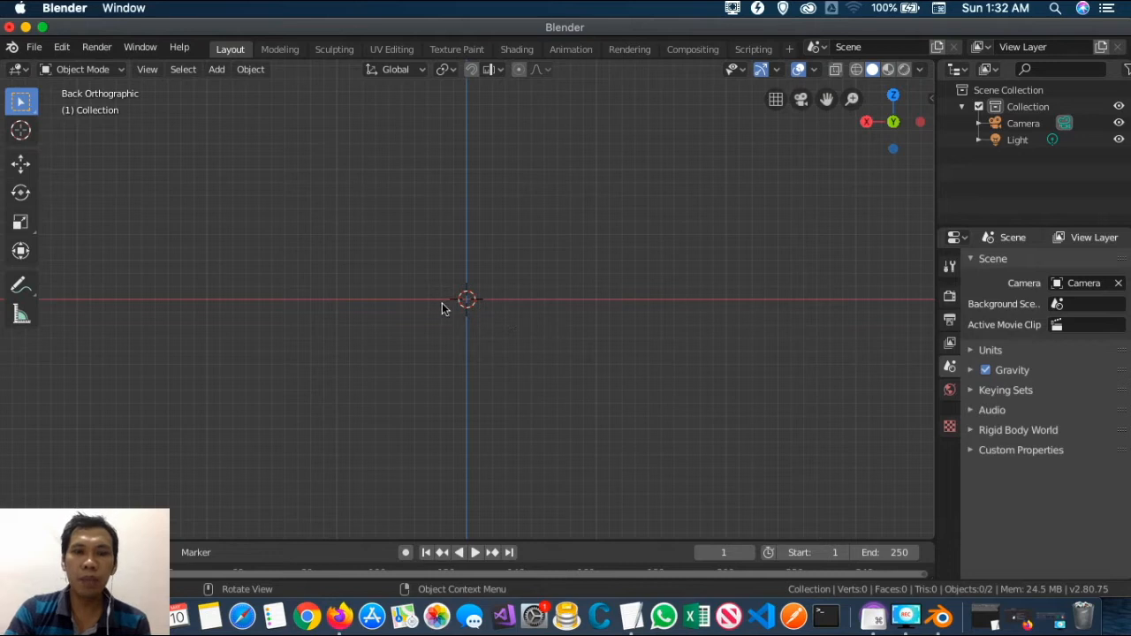
click(867, 122)
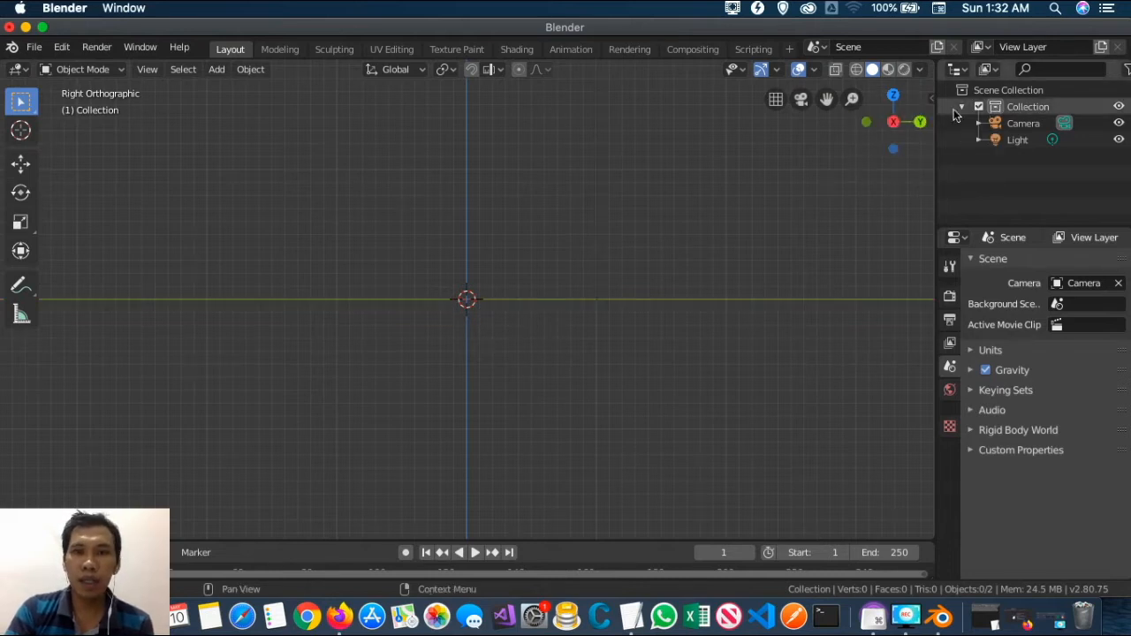
click(920, 122)
click(891, 95)
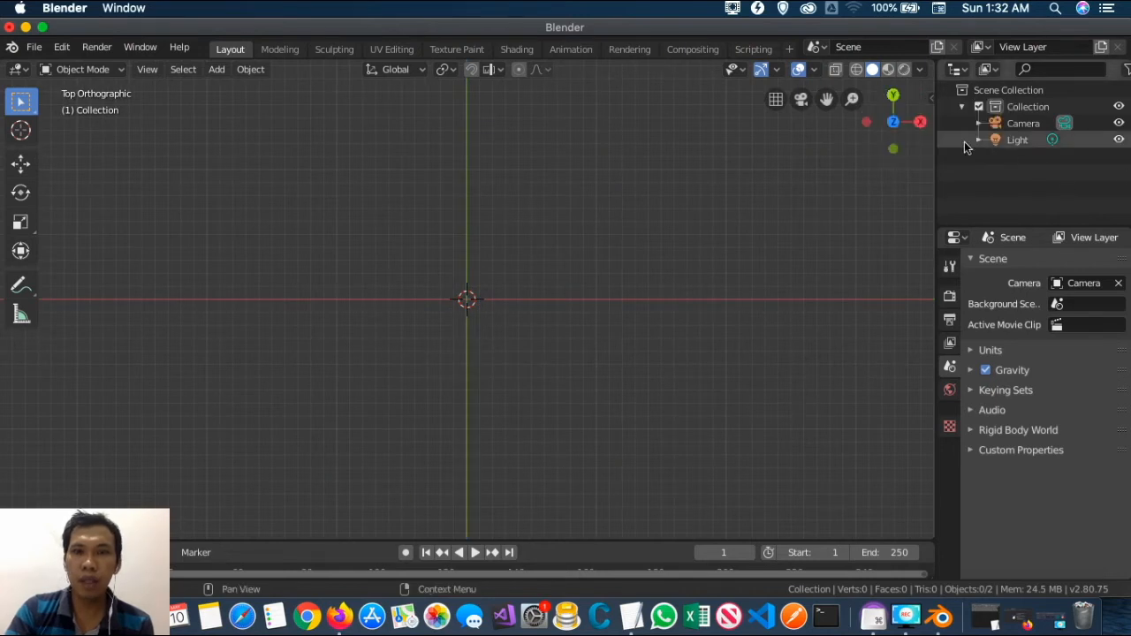
click(895, 149)
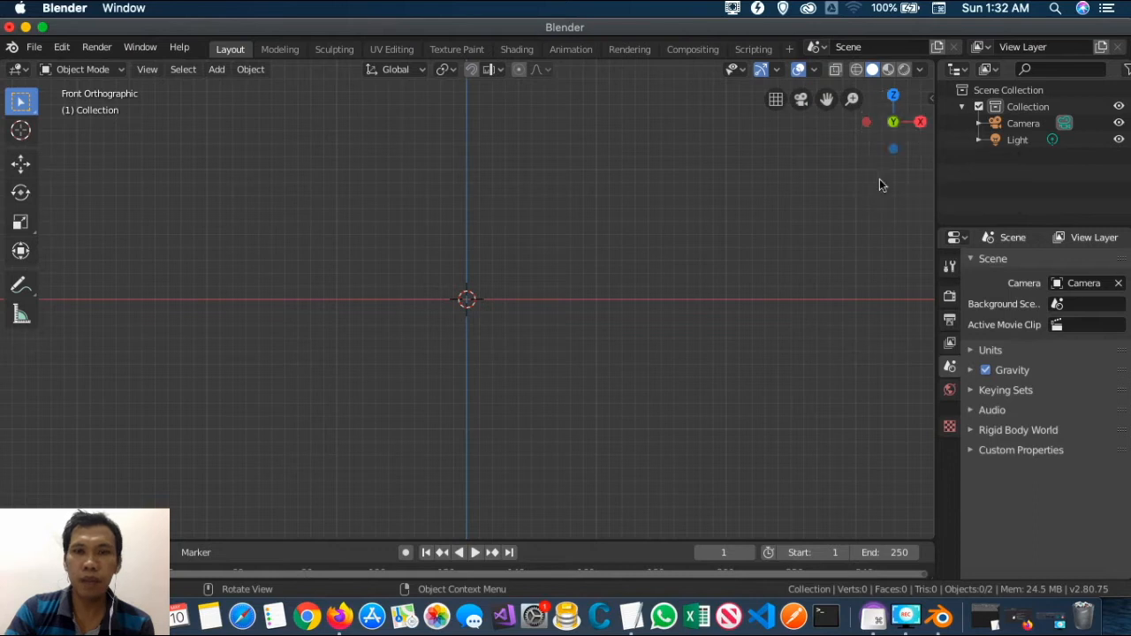
click(892, 147)
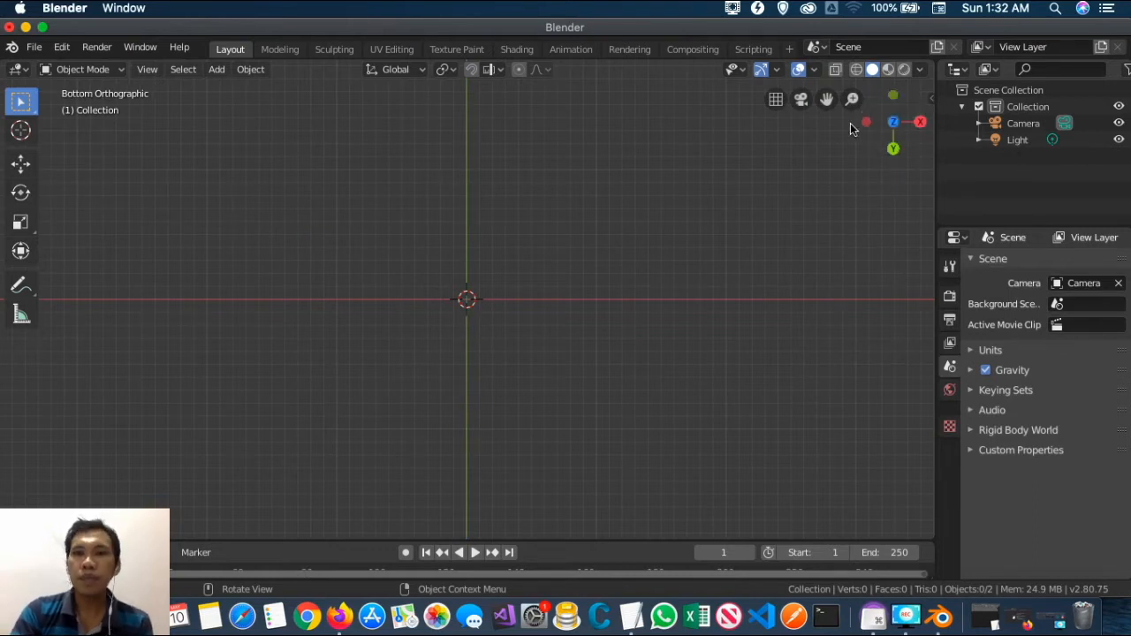
- Compare how the axes appear in the top, right, back and left orthographic views
drag(917, 123, 883, 123)
click(919, 122)
click(894, 94)
click(920, 122)
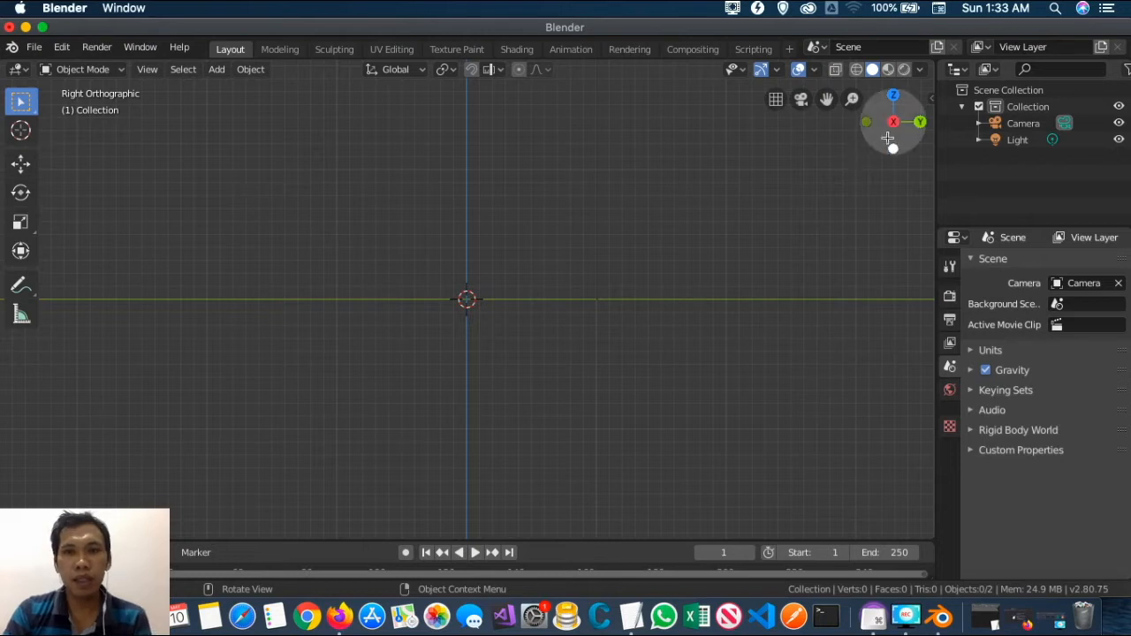
click(919, 121)
click(919, 122)
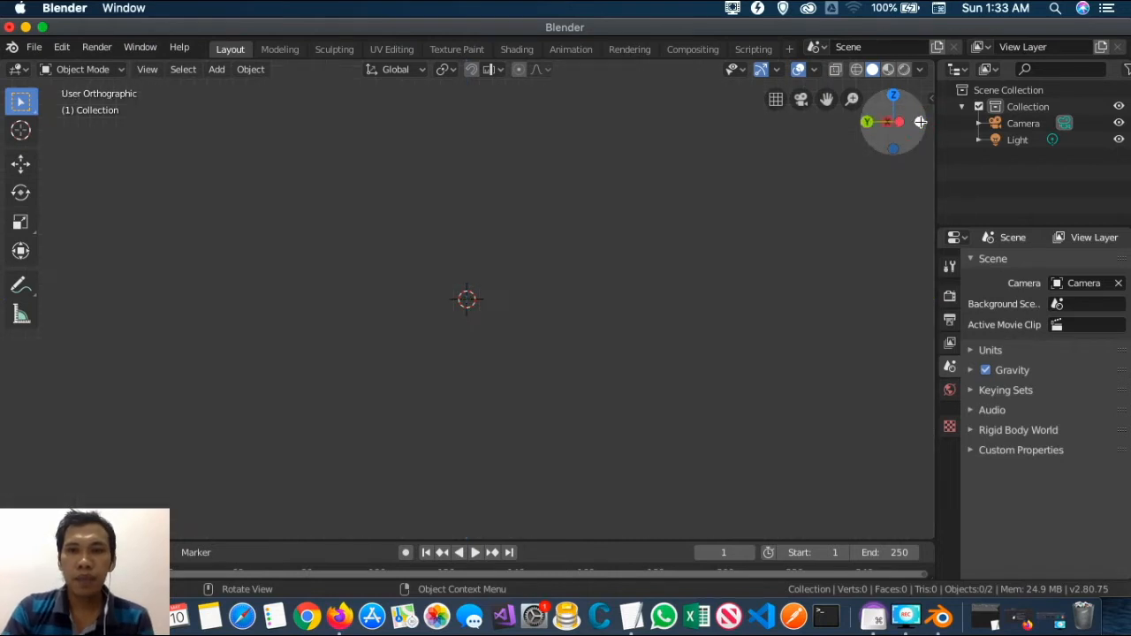
click(894, 94)
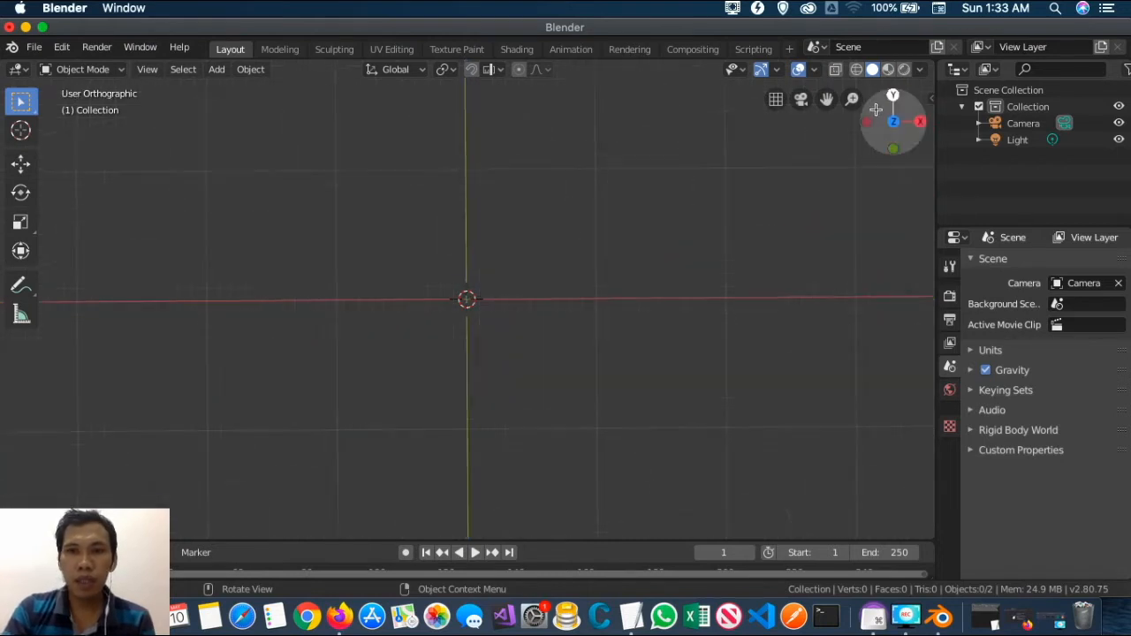
click(918, 121)
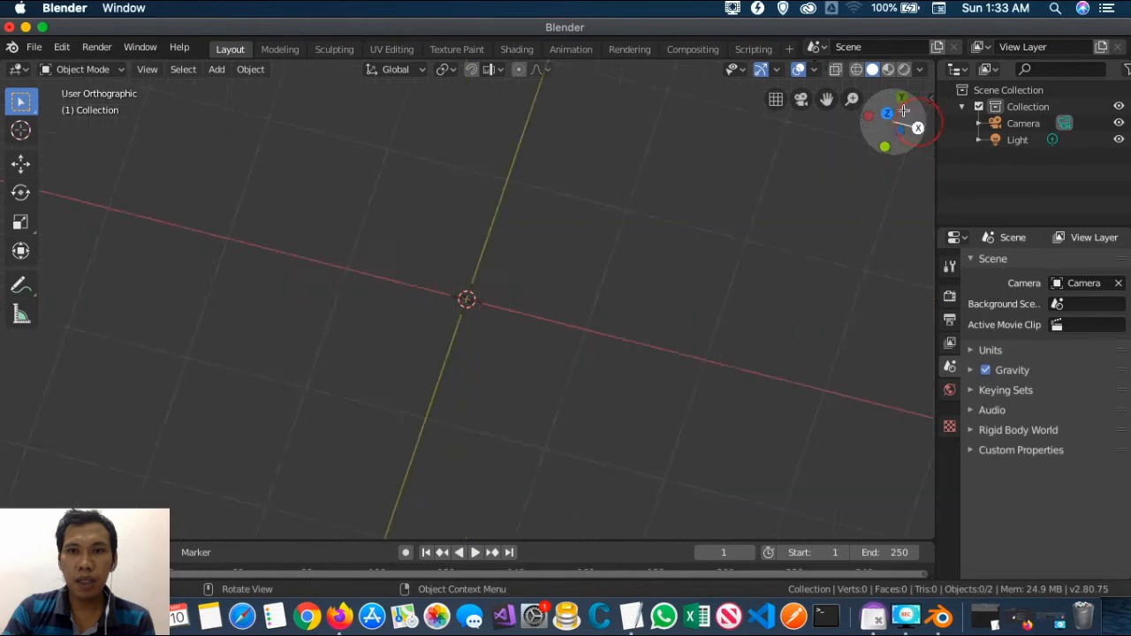
- Toggle the viewport gizmos off and back on, and set the viewport to the left orthographic view
click(761, 70)
click(758, 75)
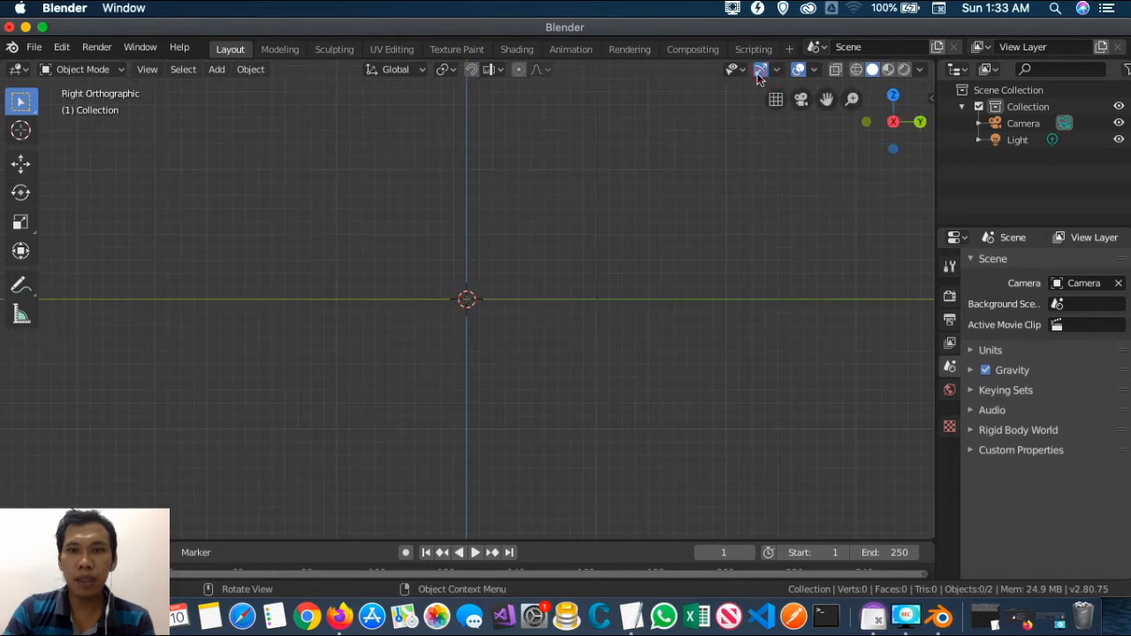
click(894, 122)
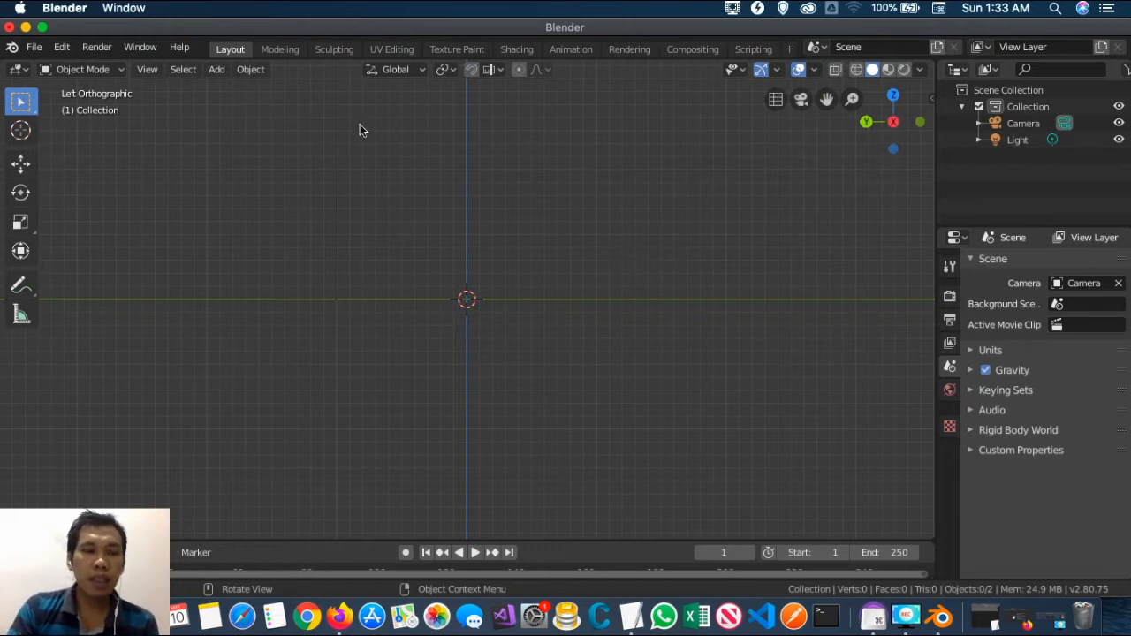
- Try loading gelas.jpeg from the Documents/blender_tekstur folder as a reference image aligned to the left orthographic view
click(211, 73)
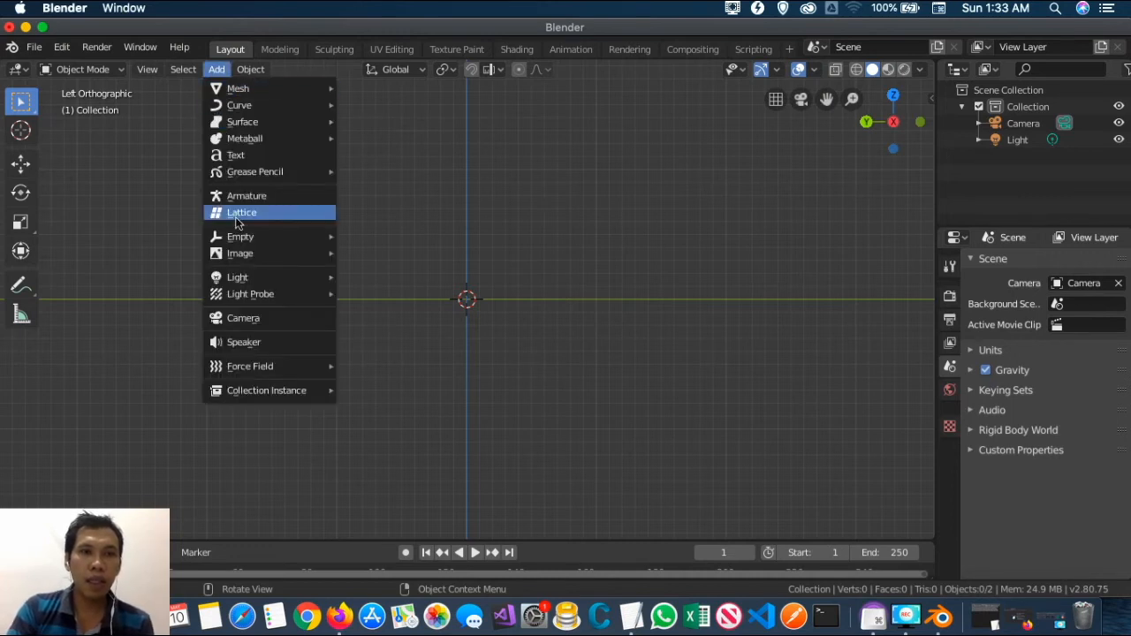
mouse_move(245, 256)
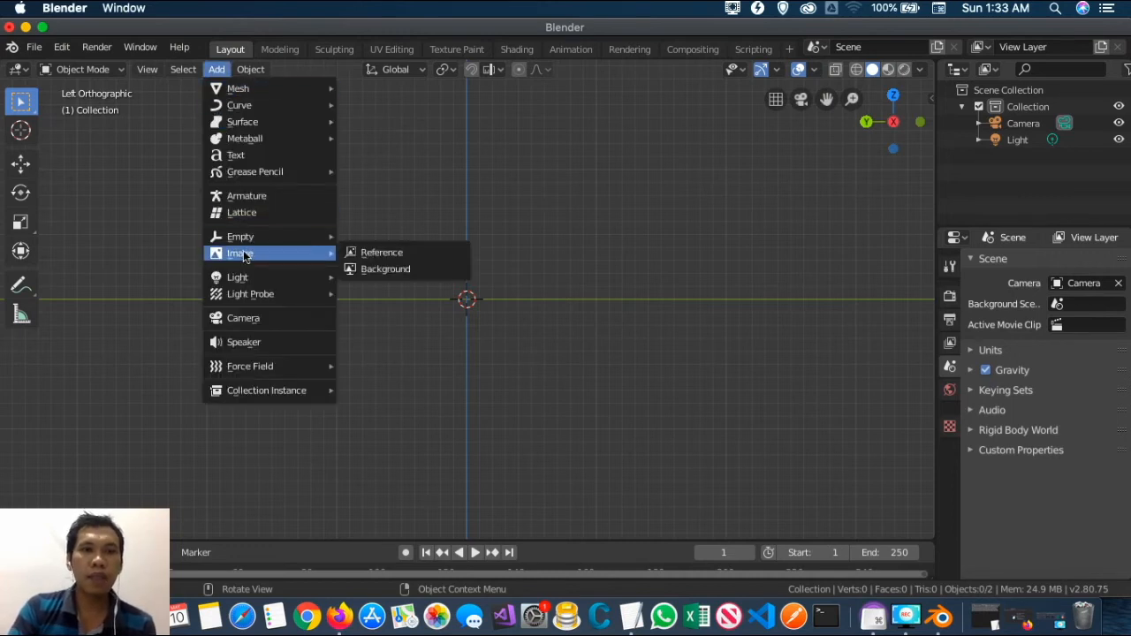
click(404, 254)
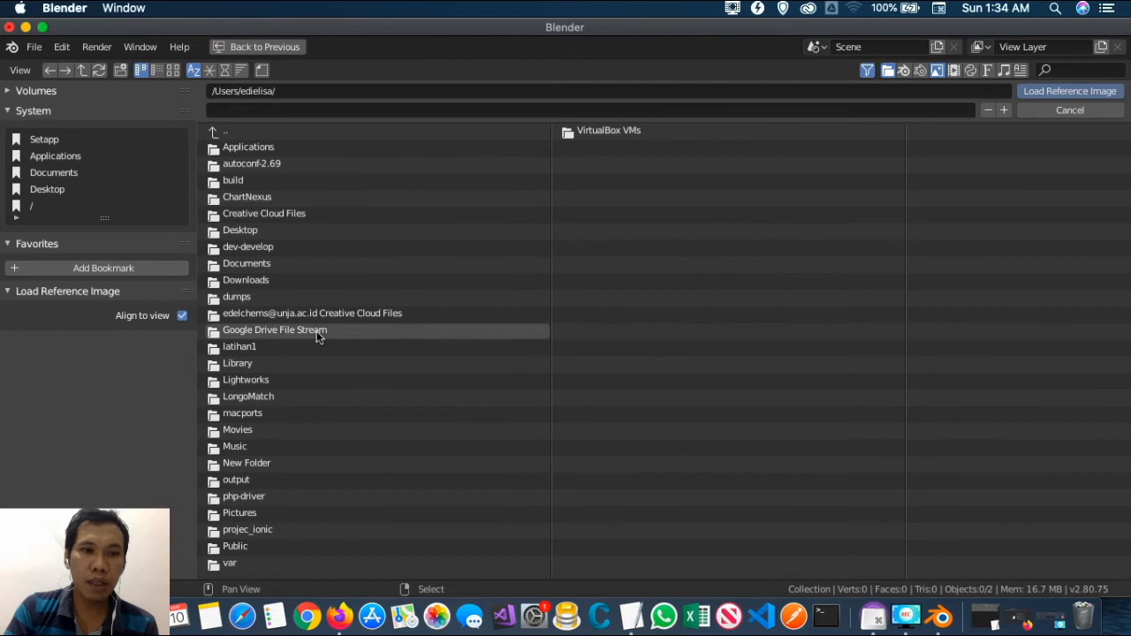
click(243, 281)
click(213, 132)
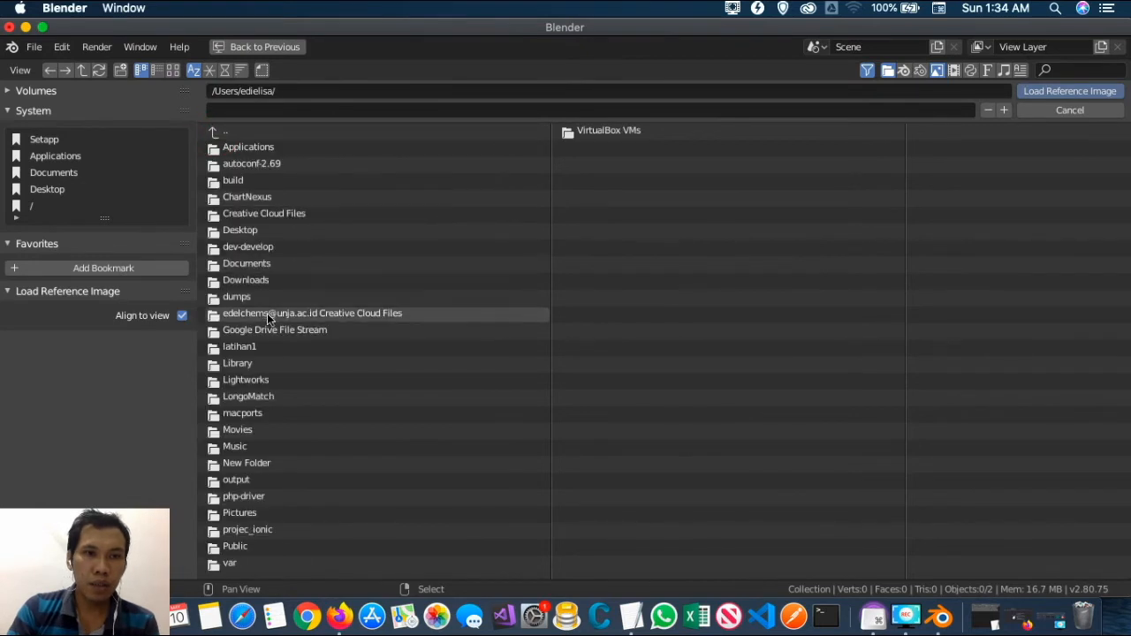
click(252, 265)
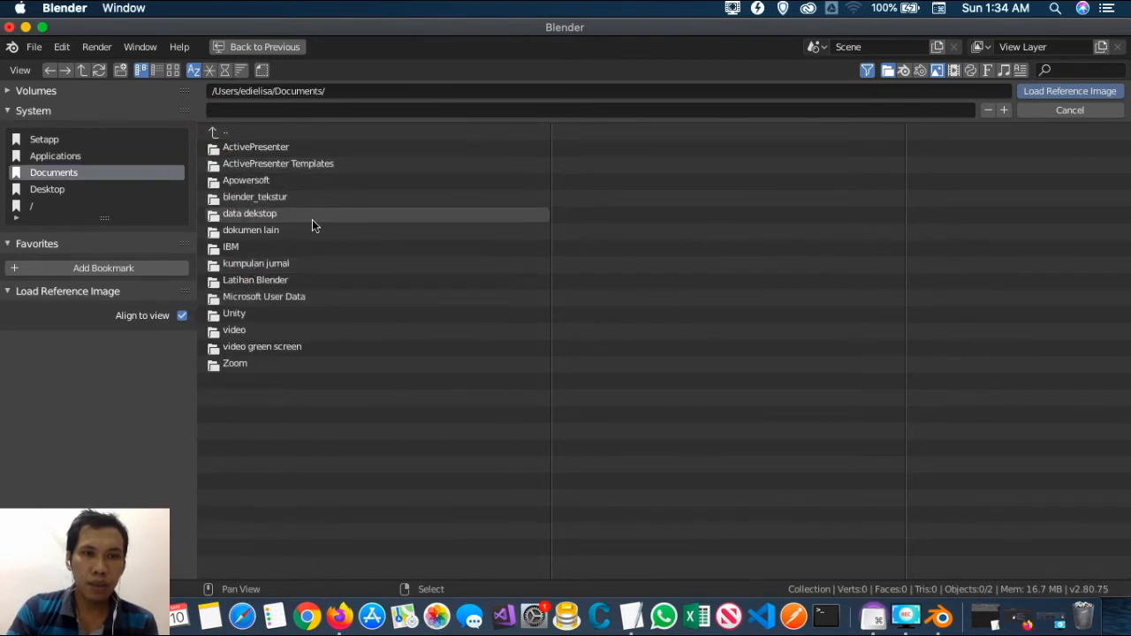
click(278, 197)
click(244, 164)
click(279, 169)
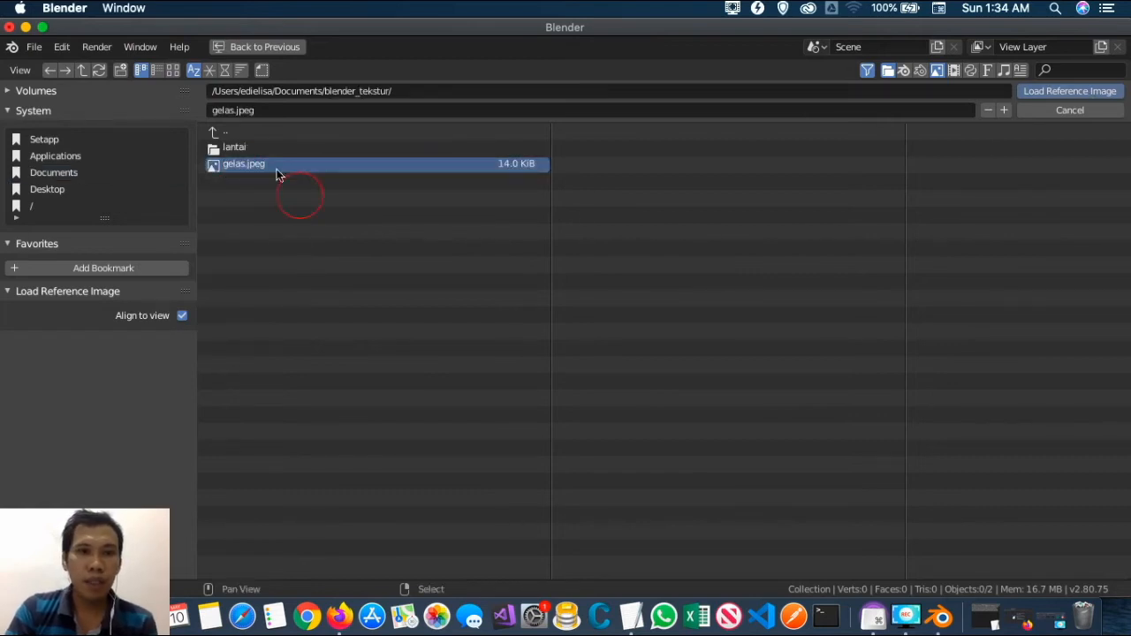
click(1074, 96)
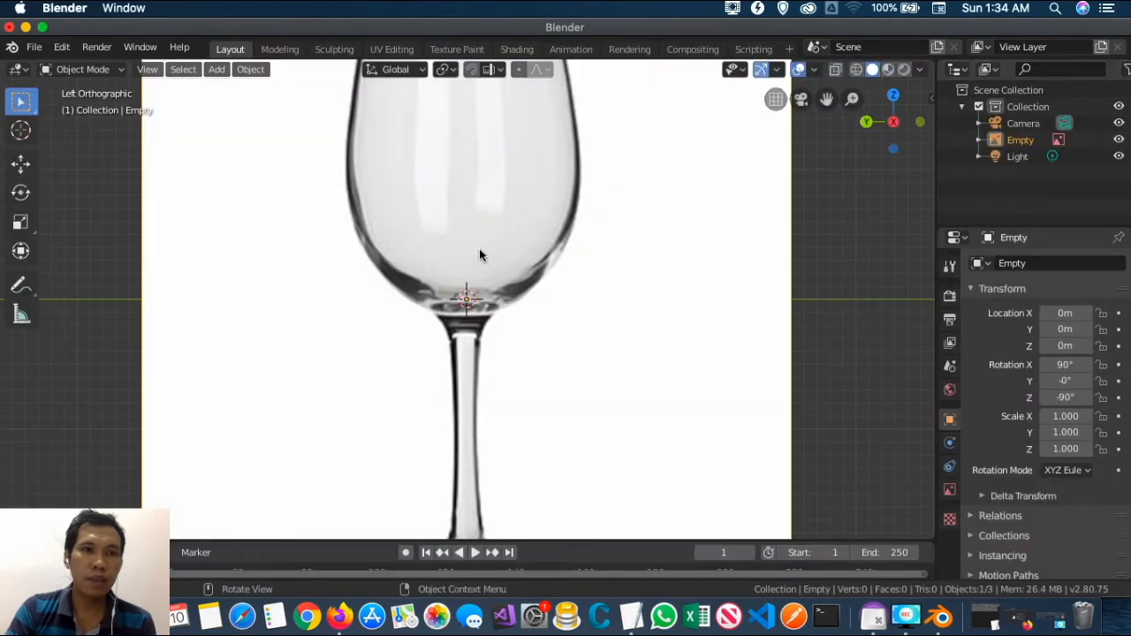
scroll(475, 271, down, 4)
- Undo the reference image import and bring the viewport back to the left orthographic view
key(super+z)
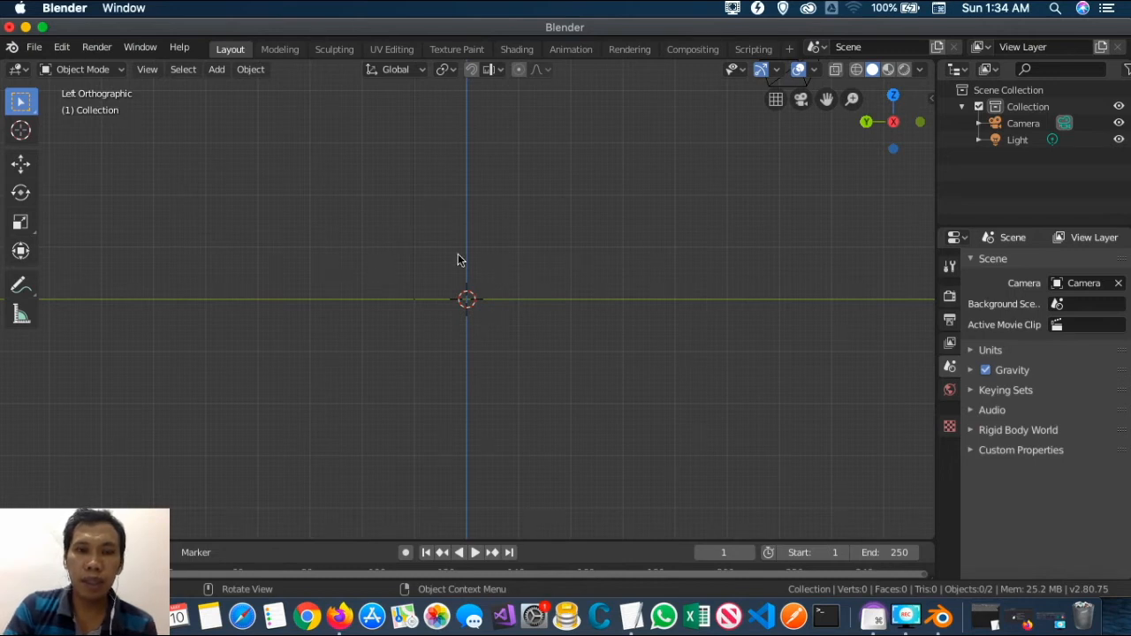
scroll(466, 276, down, 1)
scroll(467, 273, down, 1)
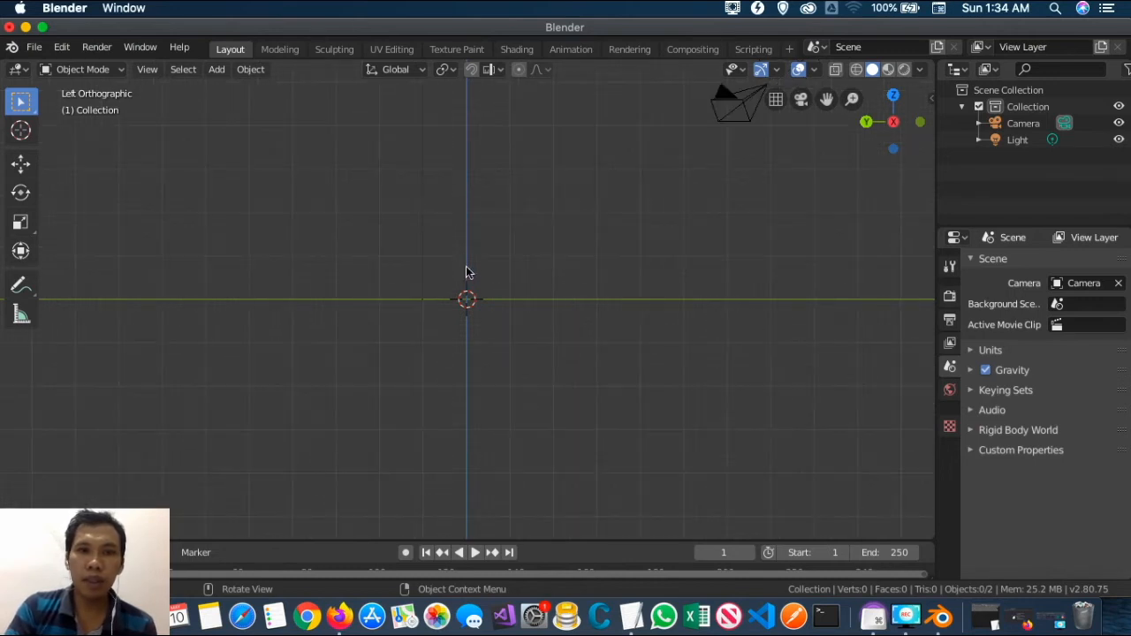
click(920, 121)
click(920, 122)
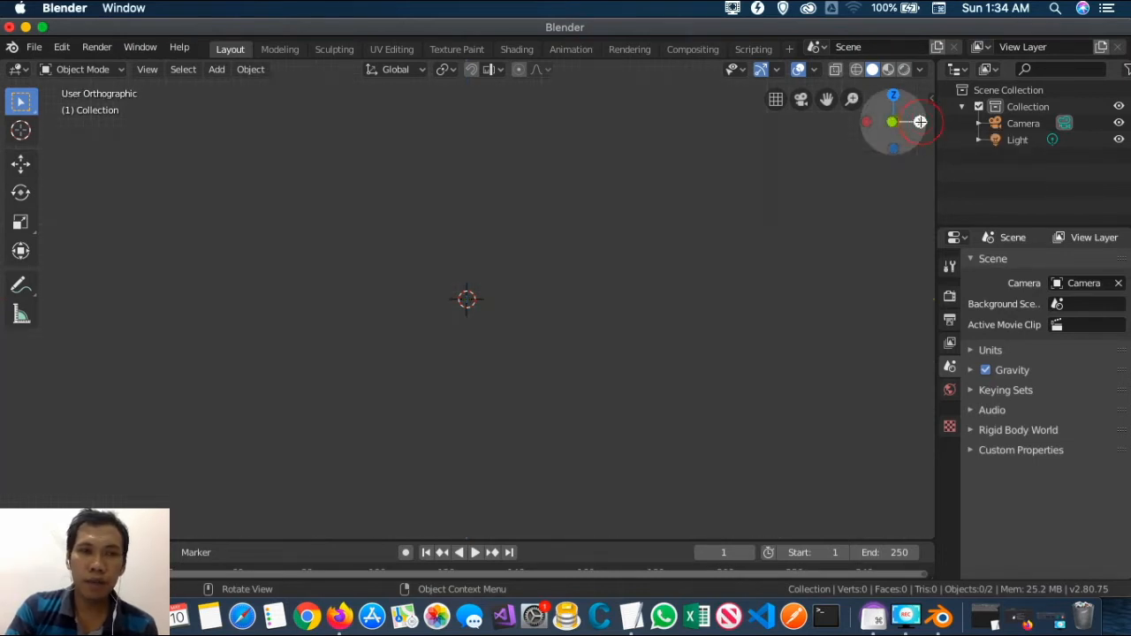
click(921, 122)
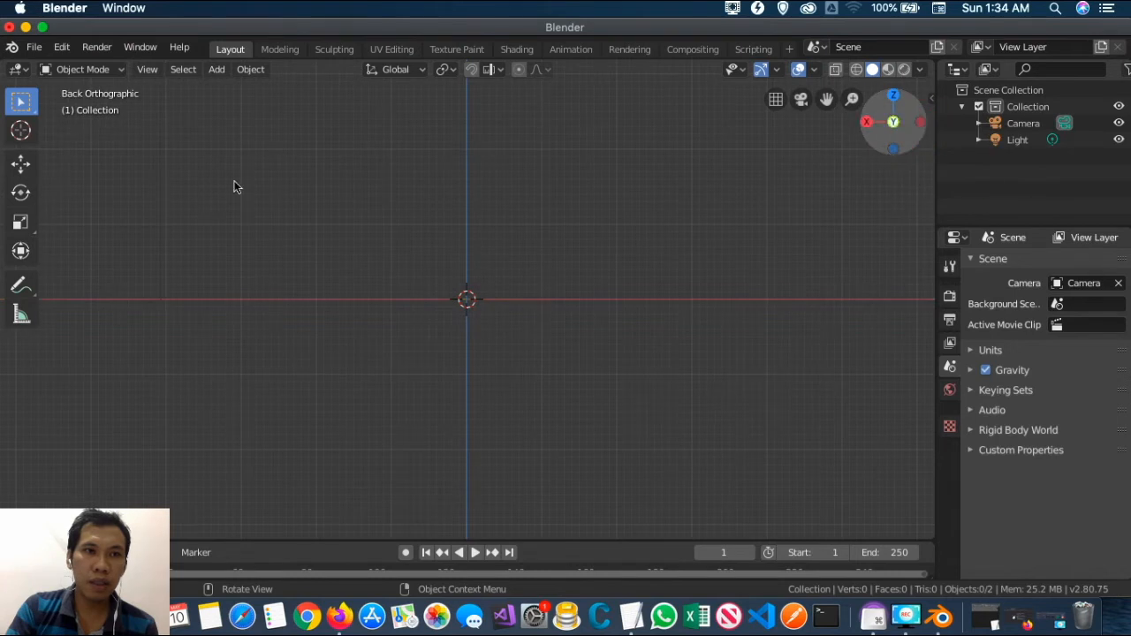
click(920, 122)
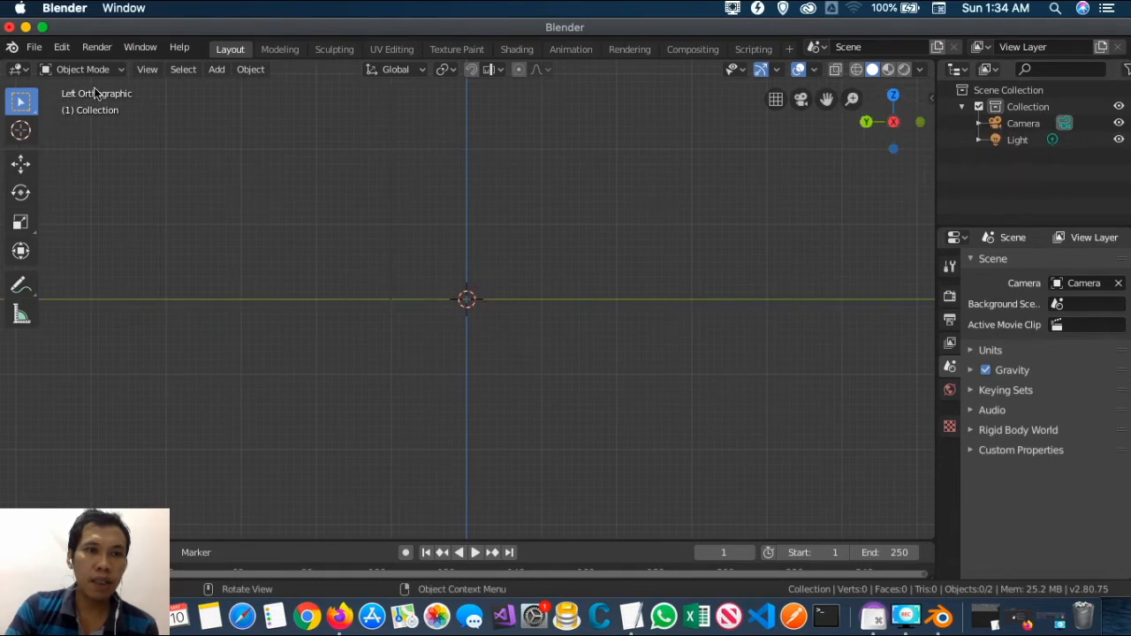
- Load gelas.jpeg as a reference image aligned to the left orthographic view
click(222, 70)
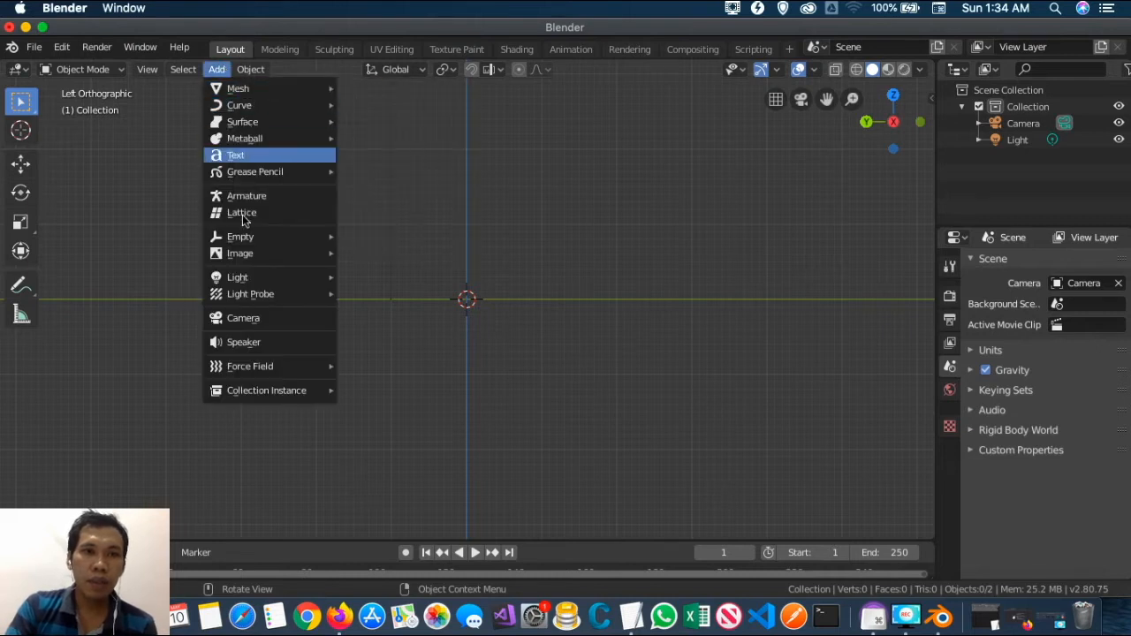
mouse_move(302, 254)
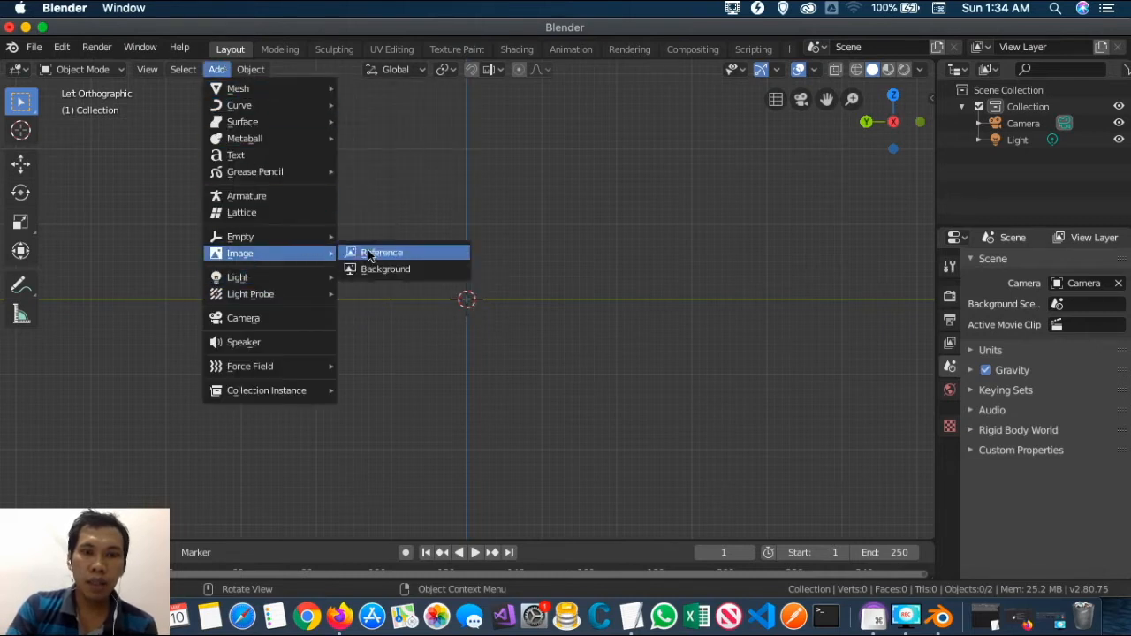
click(368, 250)
click(250, 166)
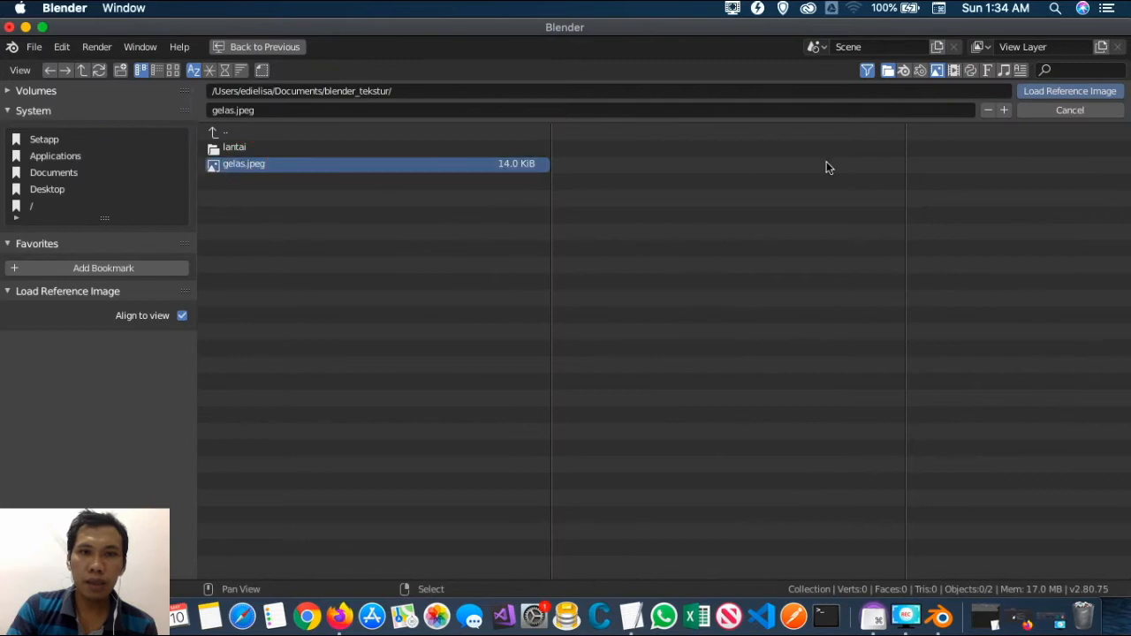
click(1070, 91)
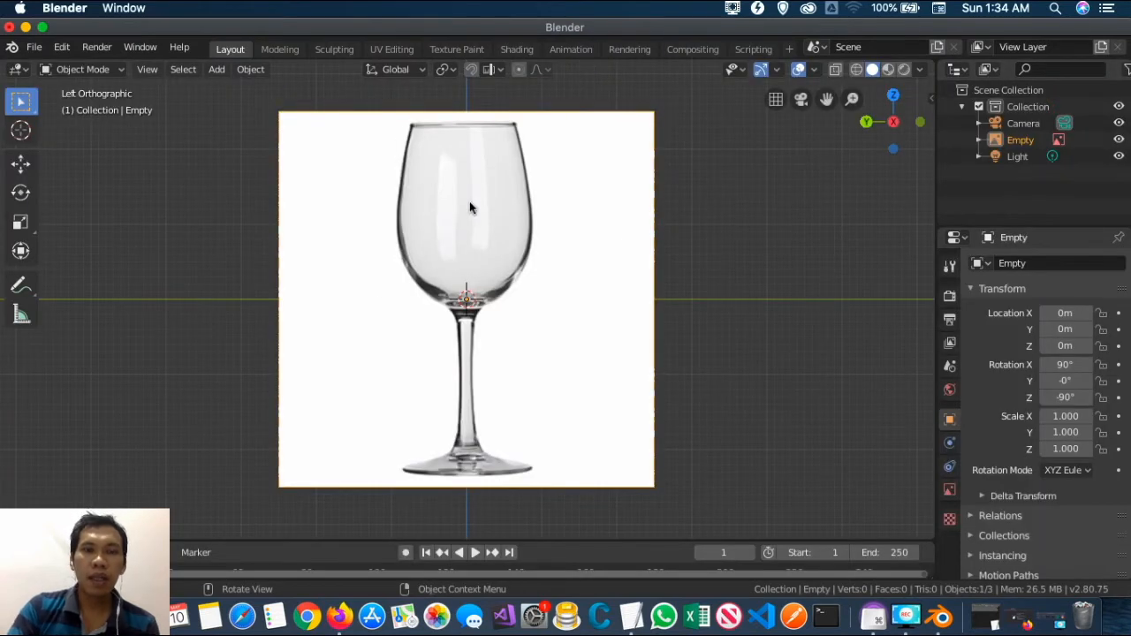
- Examine the flat reference image in perspective and in the front, right, back and left orthographic views
scroll(668, 203, right, 10)
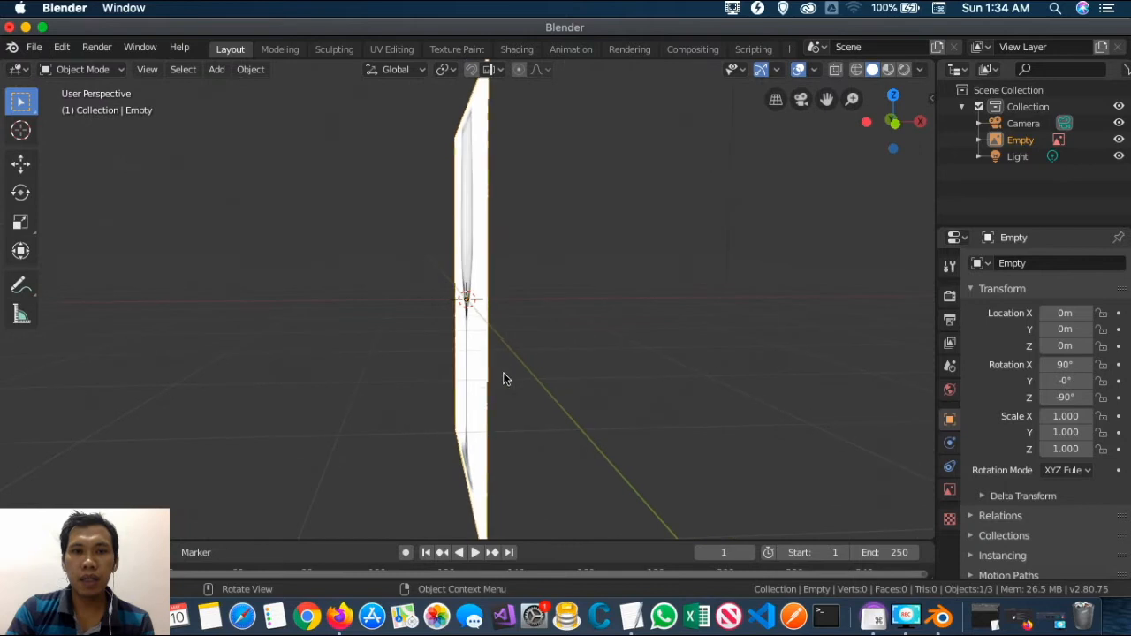
scroll(491, 348, right, 3)
scroll(460, 332, left, 2)
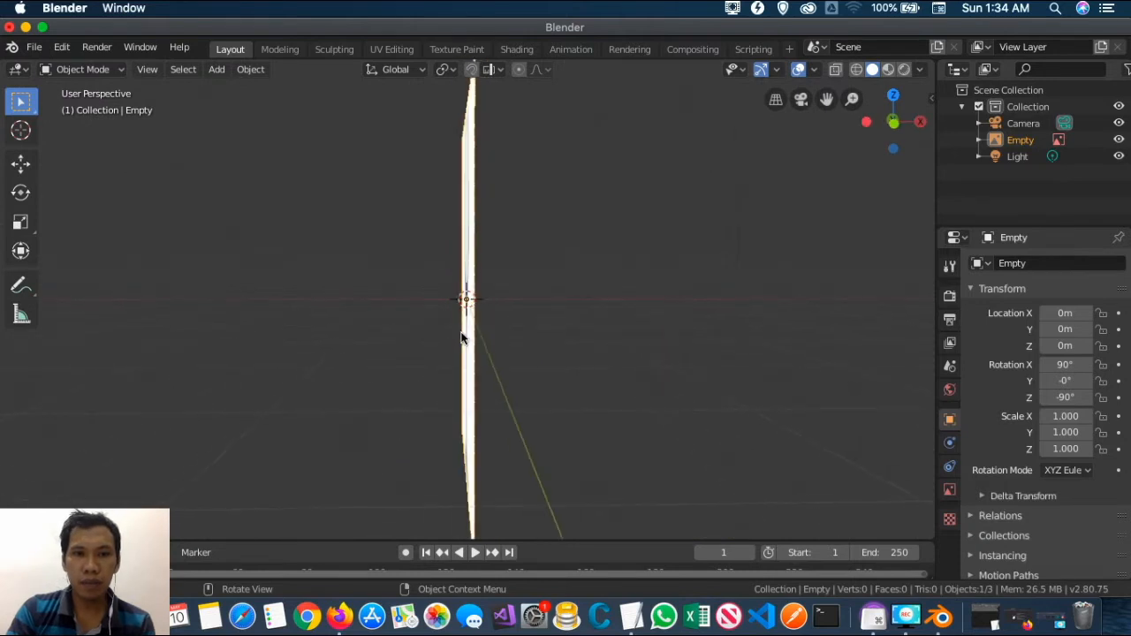
scroll(473, 338, left, 10)
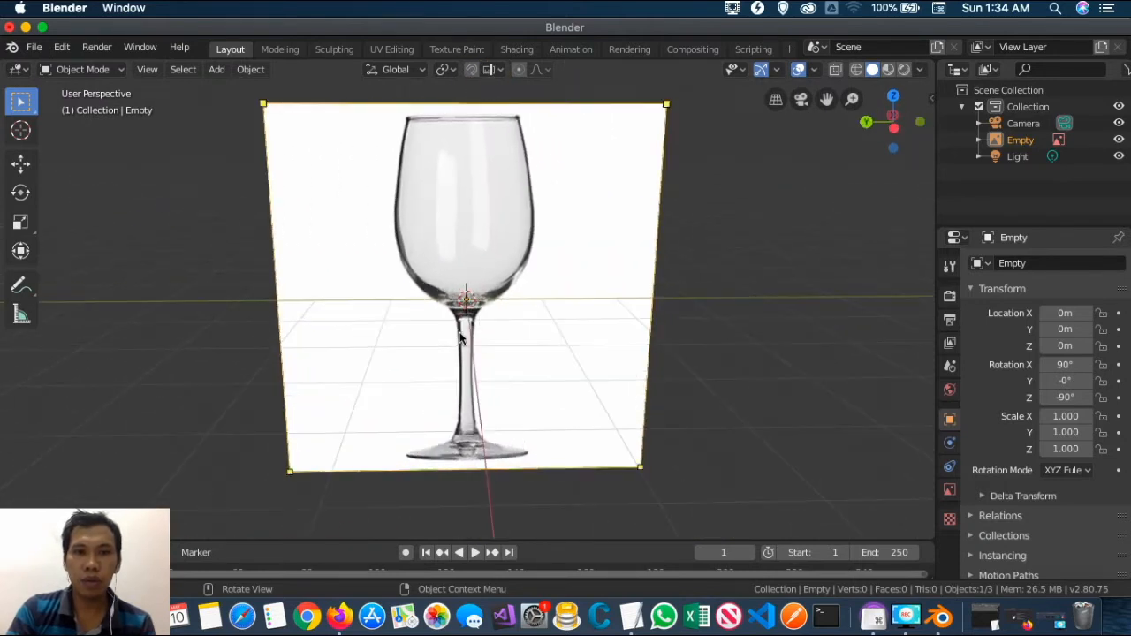
scroll(478, 339, up, 10)
scroll(507, 270, up, 2)
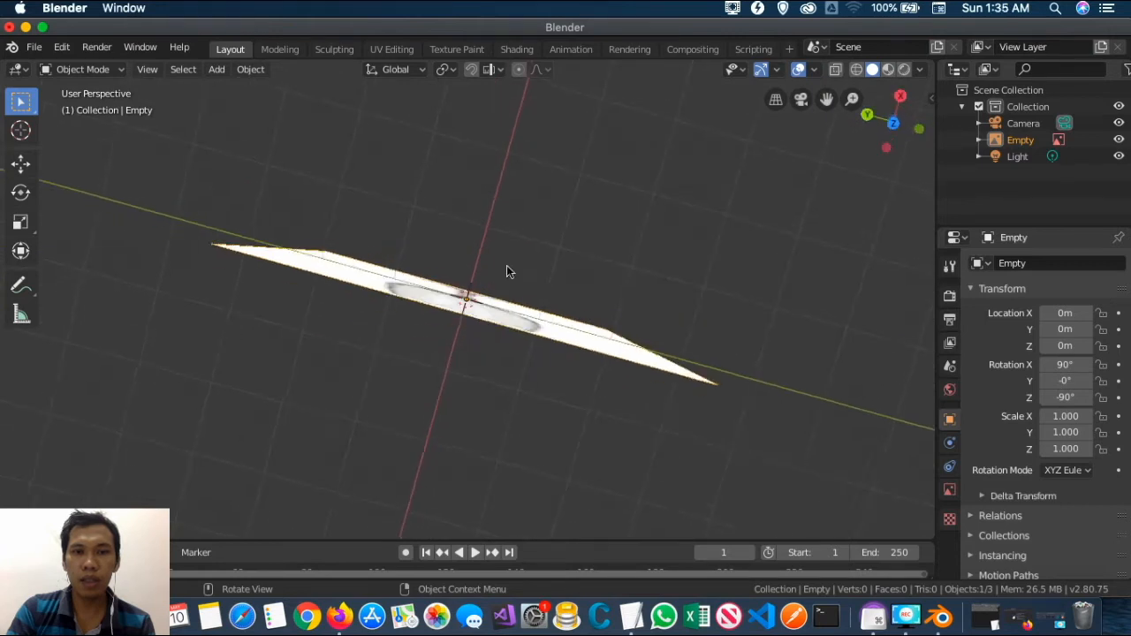
scroll(531, 278, down, 8)
click(921, 122)
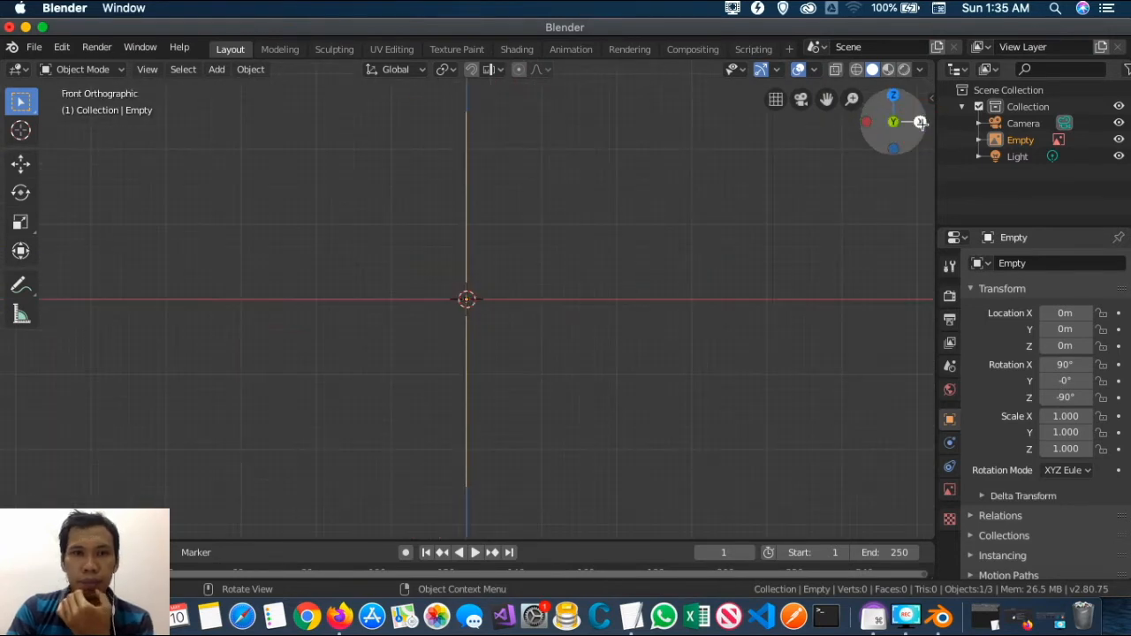
click(921, 122)
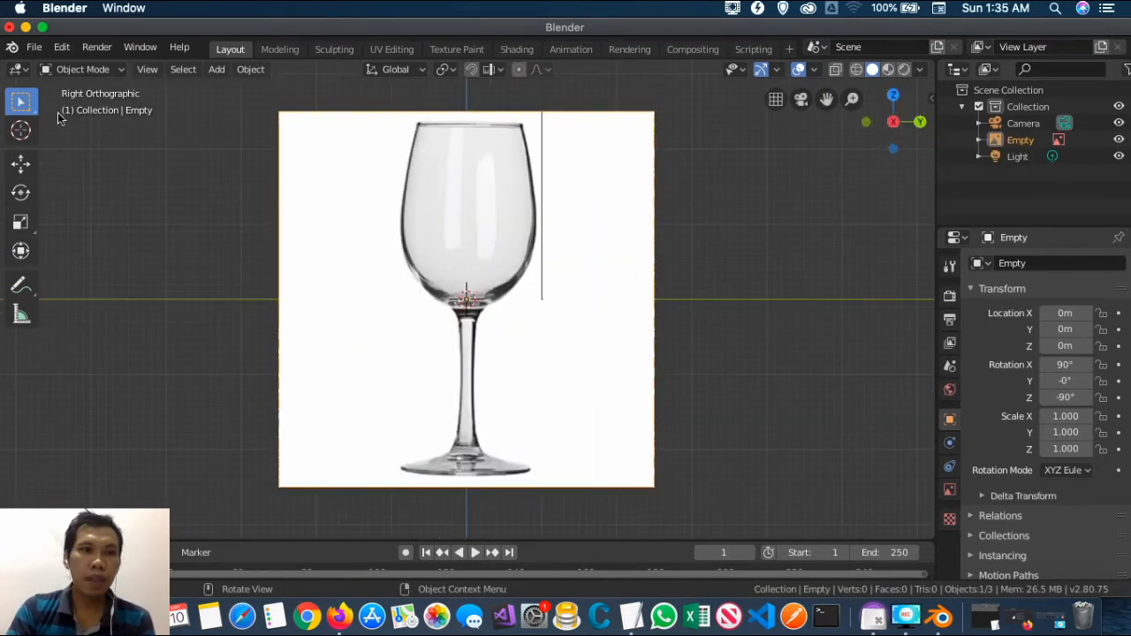
click(921, 122)
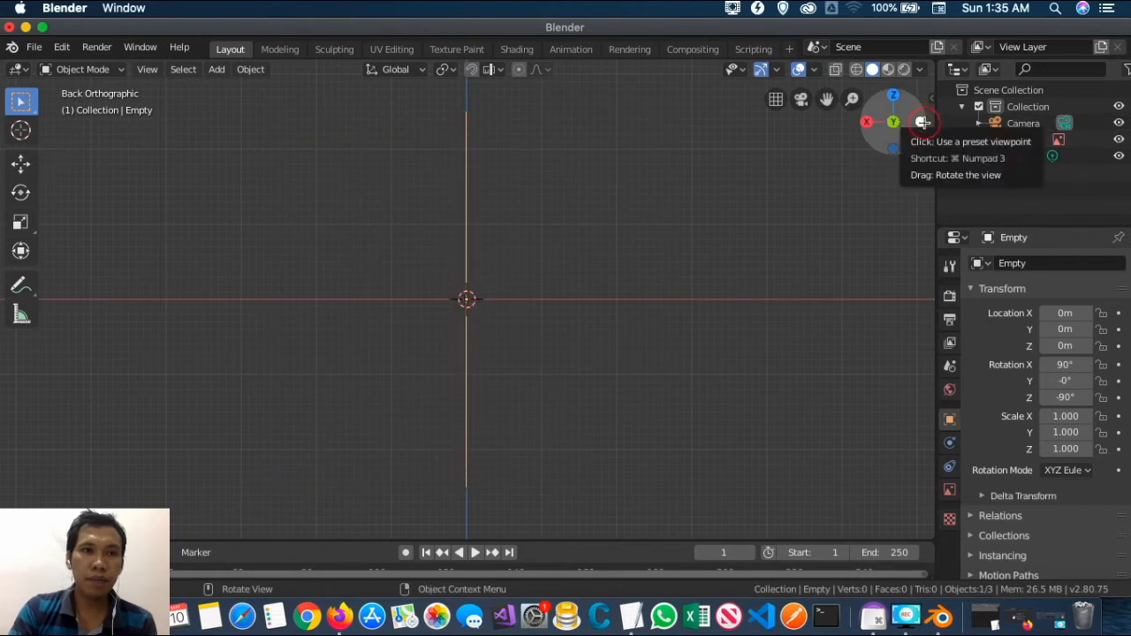
click(921, 122)
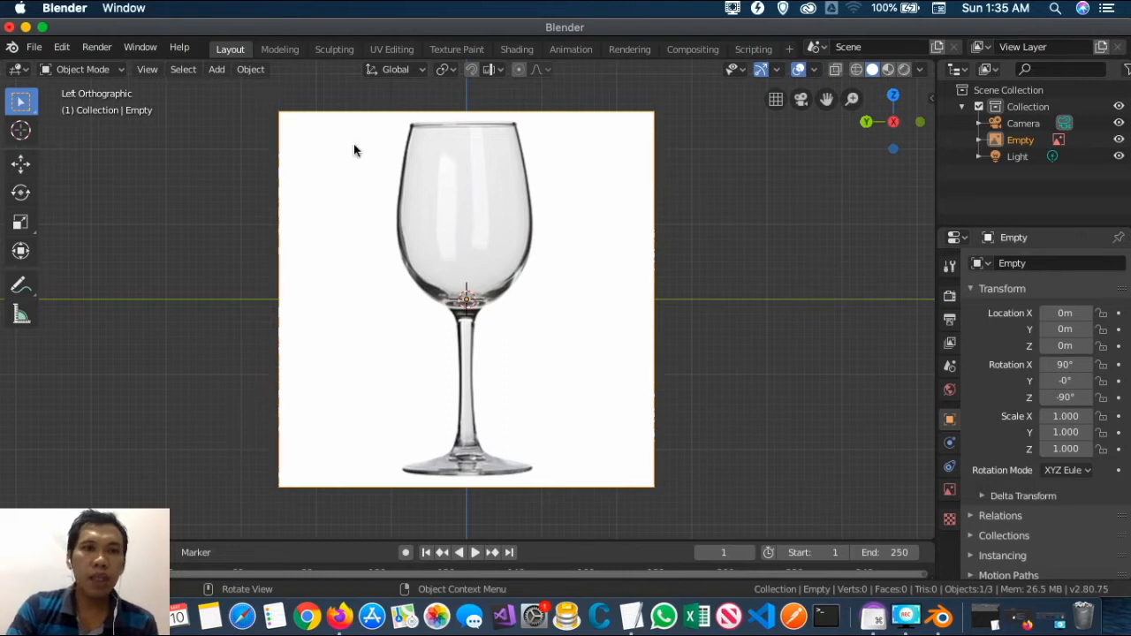
- Add a mesh cylinder at the world origin, in front of the glass reference image
click(220, 71)
click(224, 71)
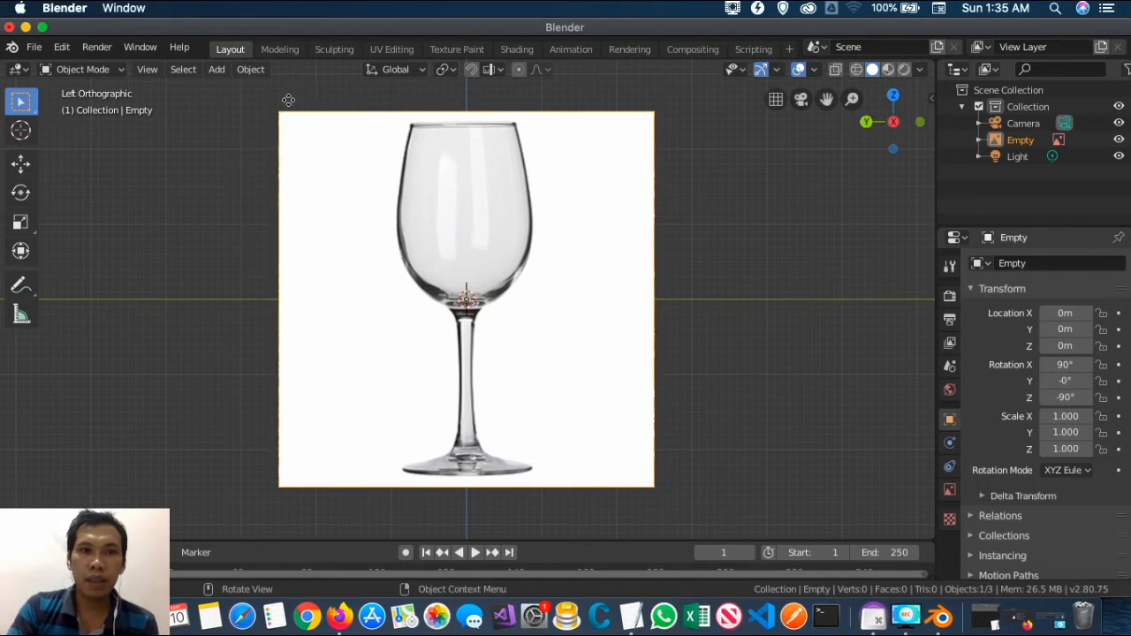
click(220, 71)
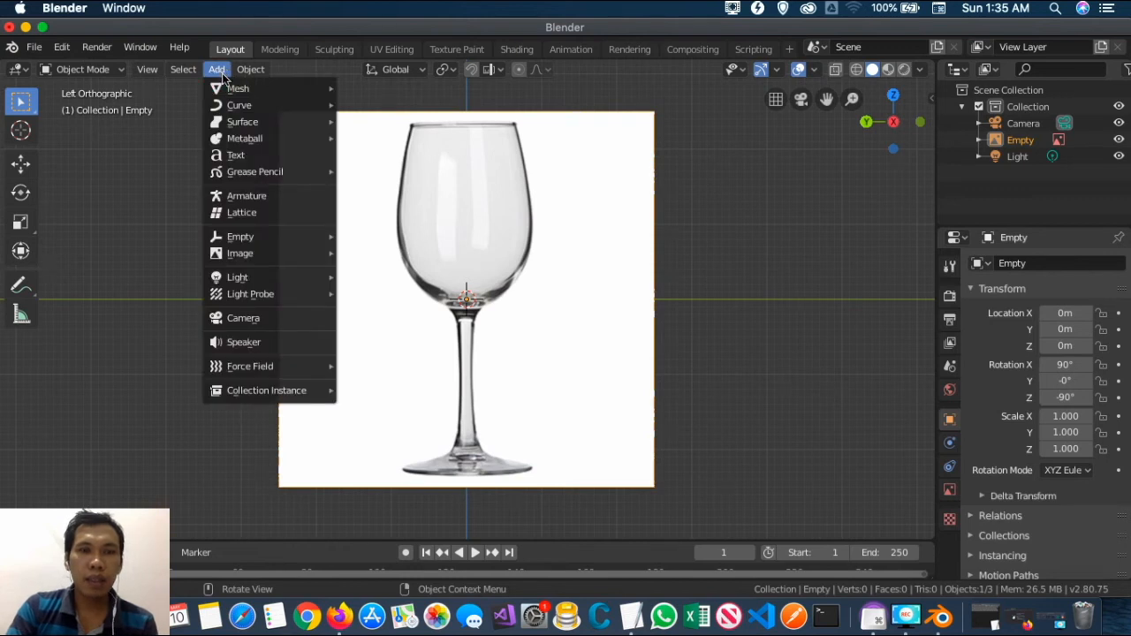
mouse_move(237, 96)
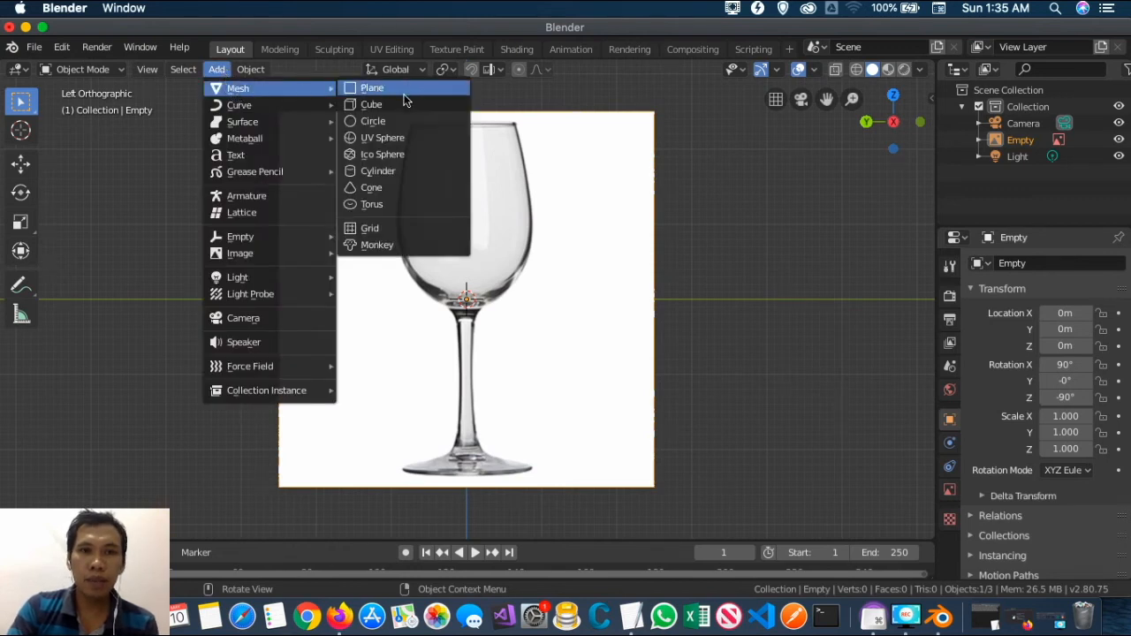
click(394, 173)
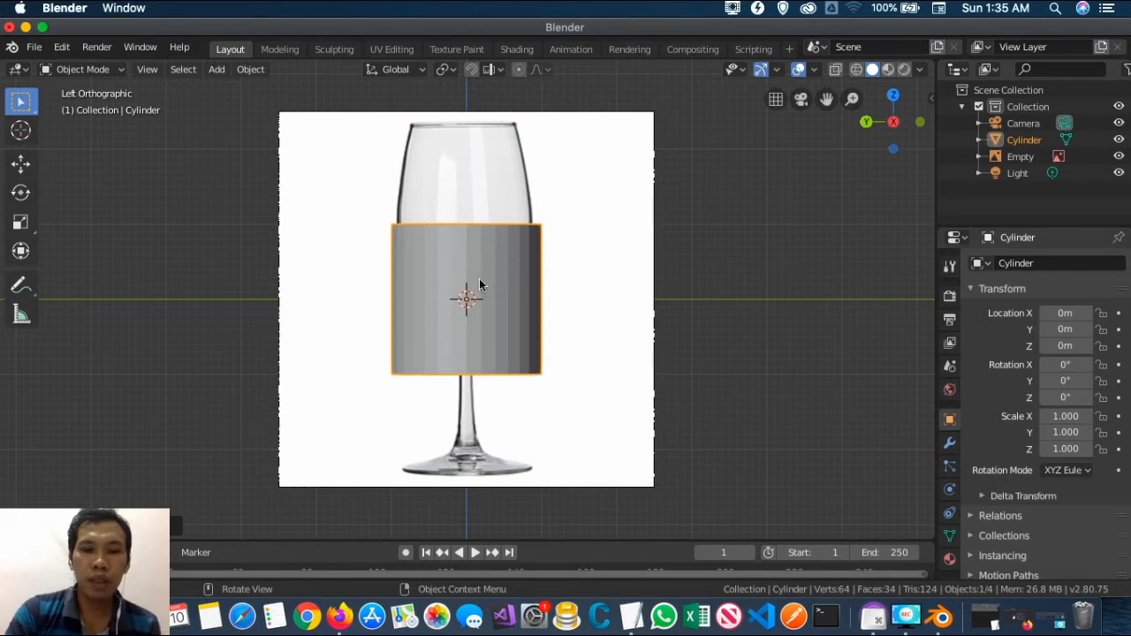
- Move the cylinder up about 1.34 m along the Z axis to align its top with the glass rim
key(g)
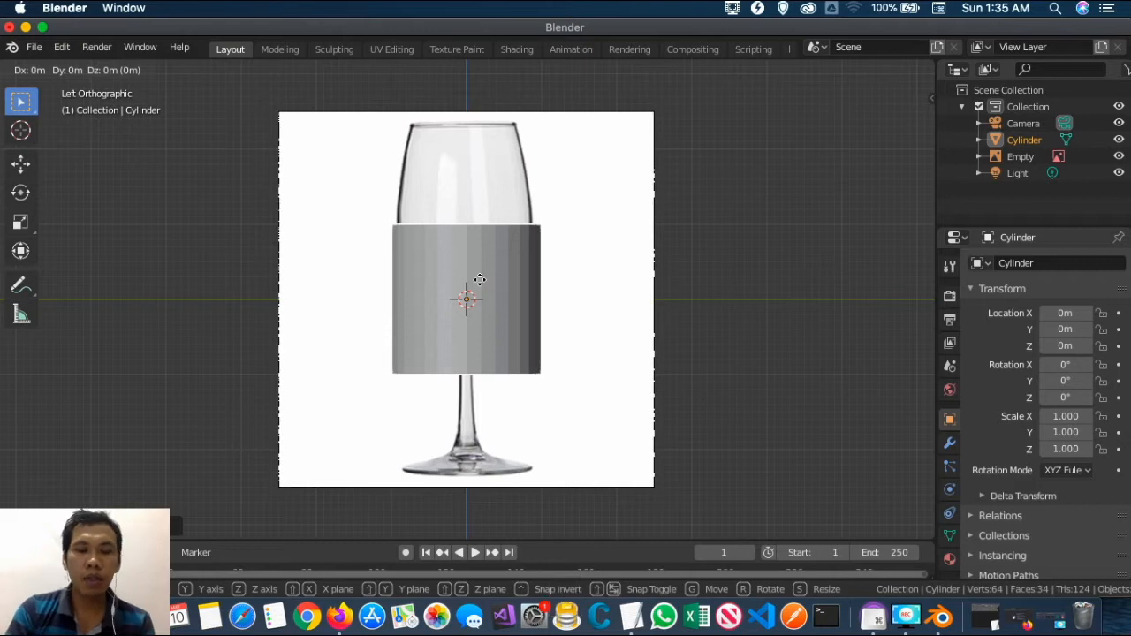
key(z)
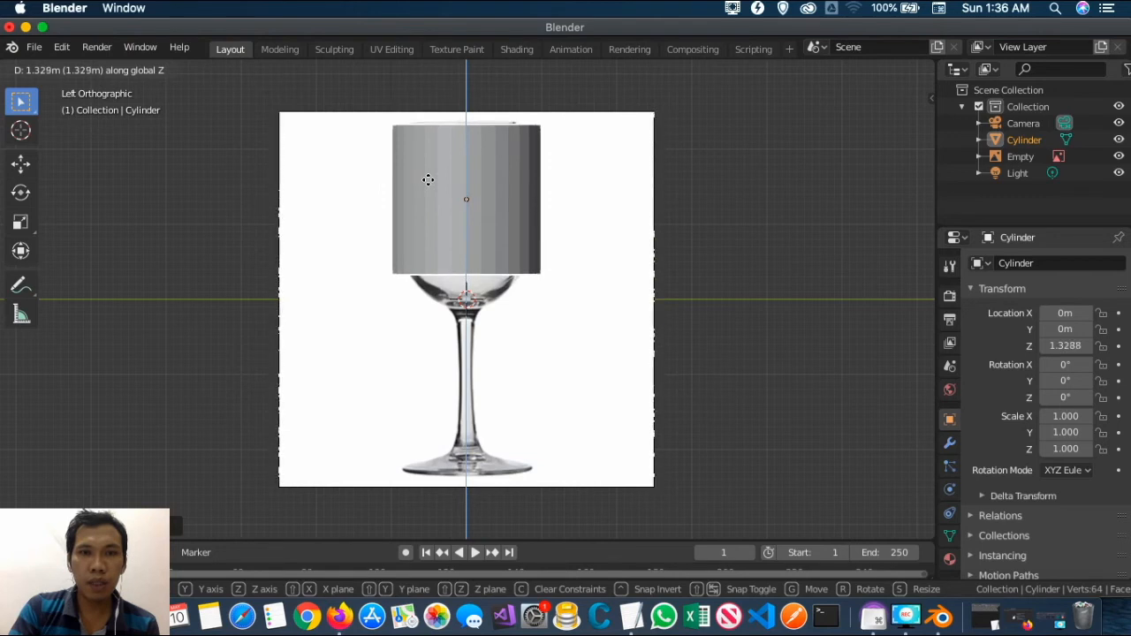
click(428, 179)
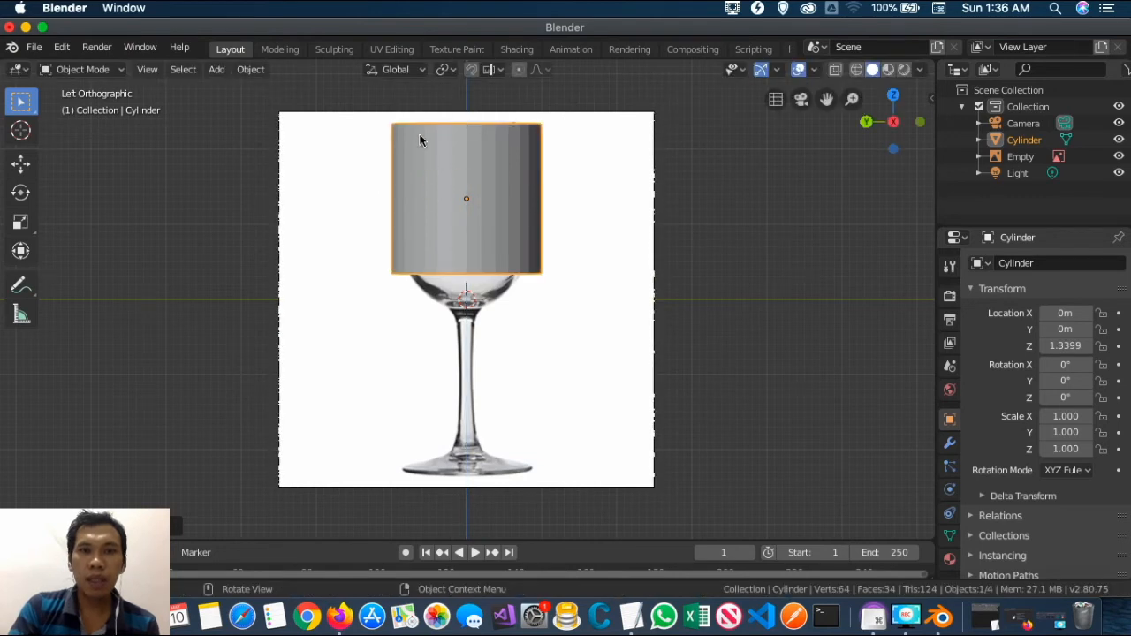
- Set the viewport to the right orthographic view and put the selected cylinder into Edit Mode
middle_drag(472, 132, 450, 210)
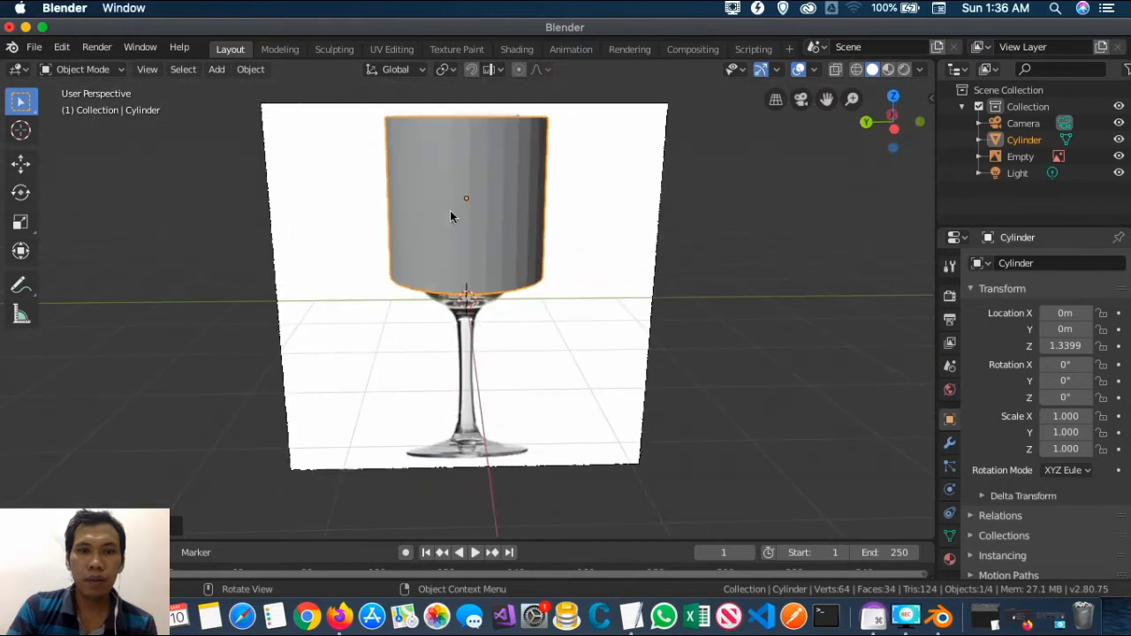
click(920, 121)
click(920, 121)
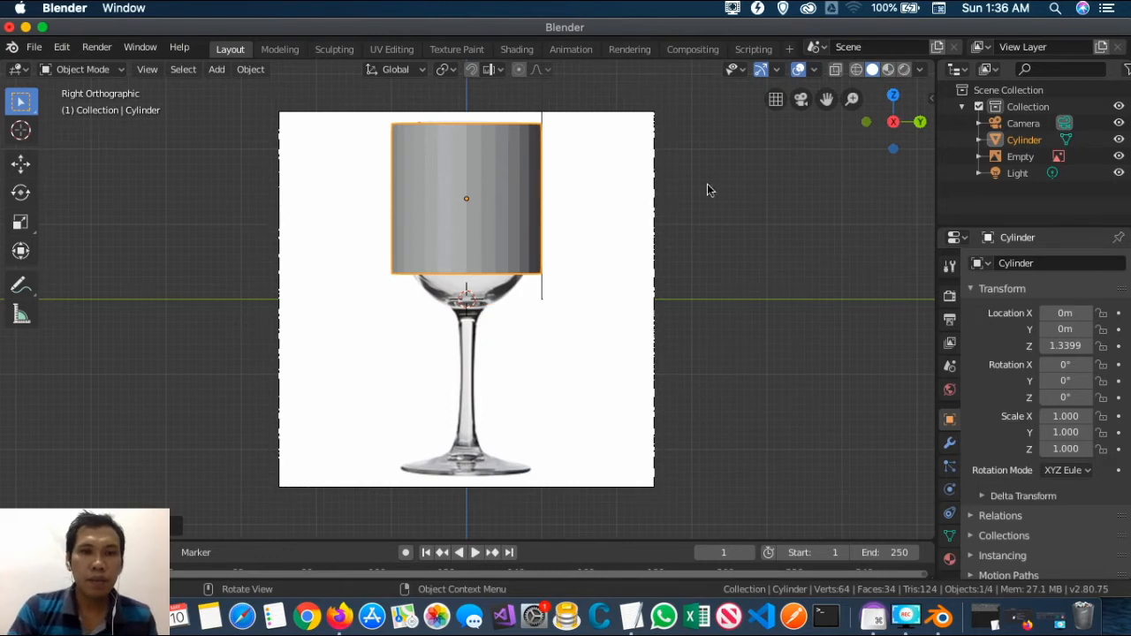
click(756, 183)
click(484, 166)
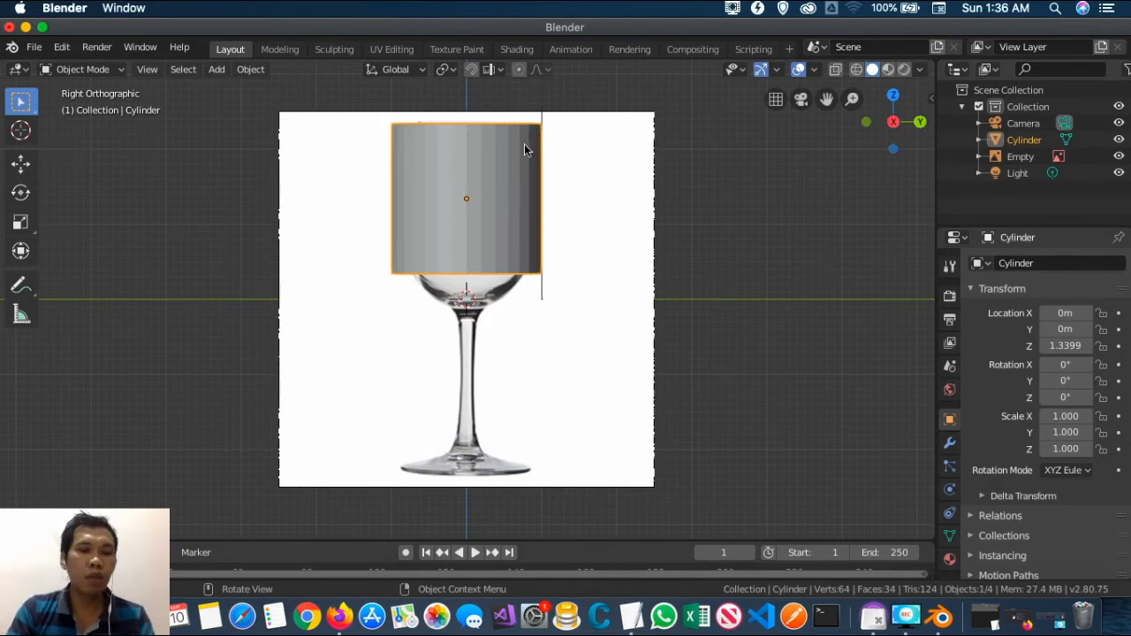
key(Tab)
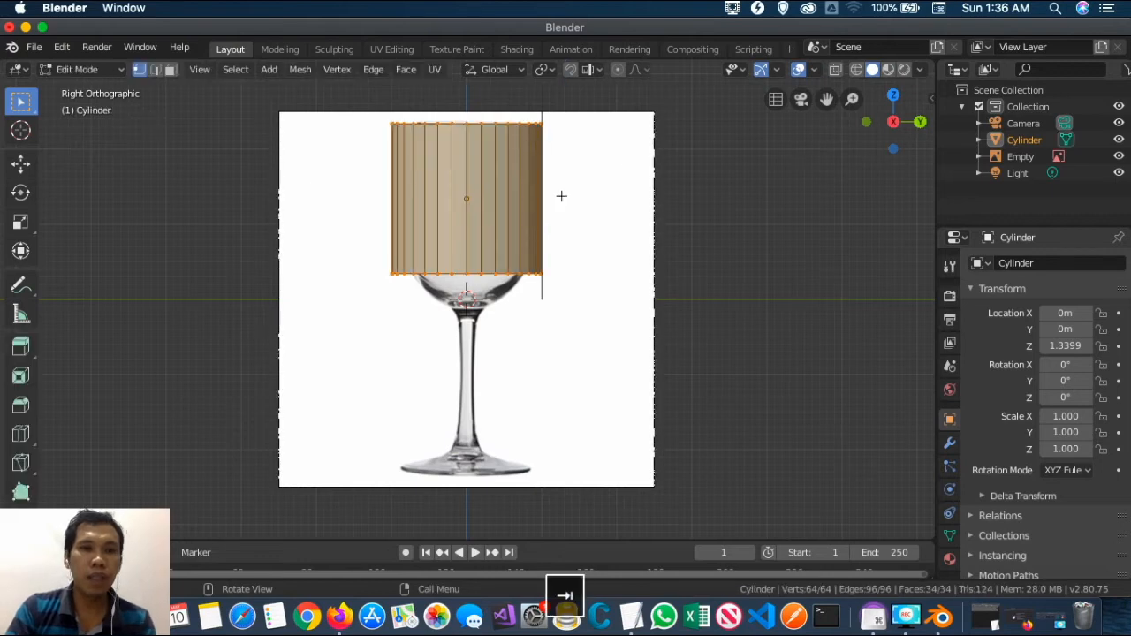
- Switch the cylinder back and forth between Object Mode and Edit Mode, ending in Edit Mode
key(Tab)
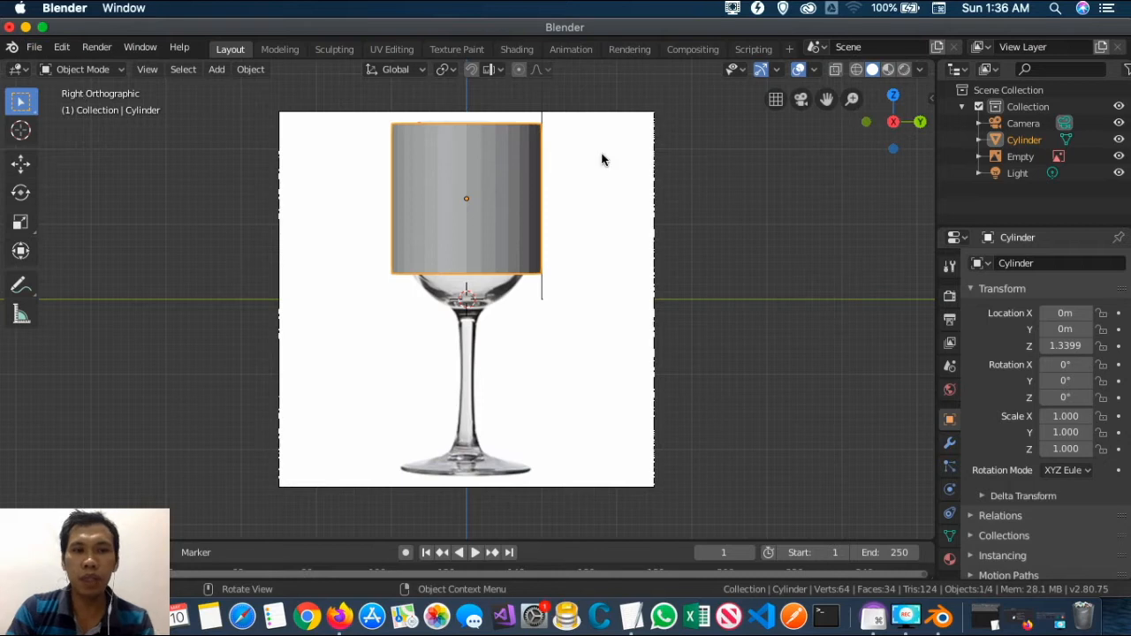
click(83, 70)
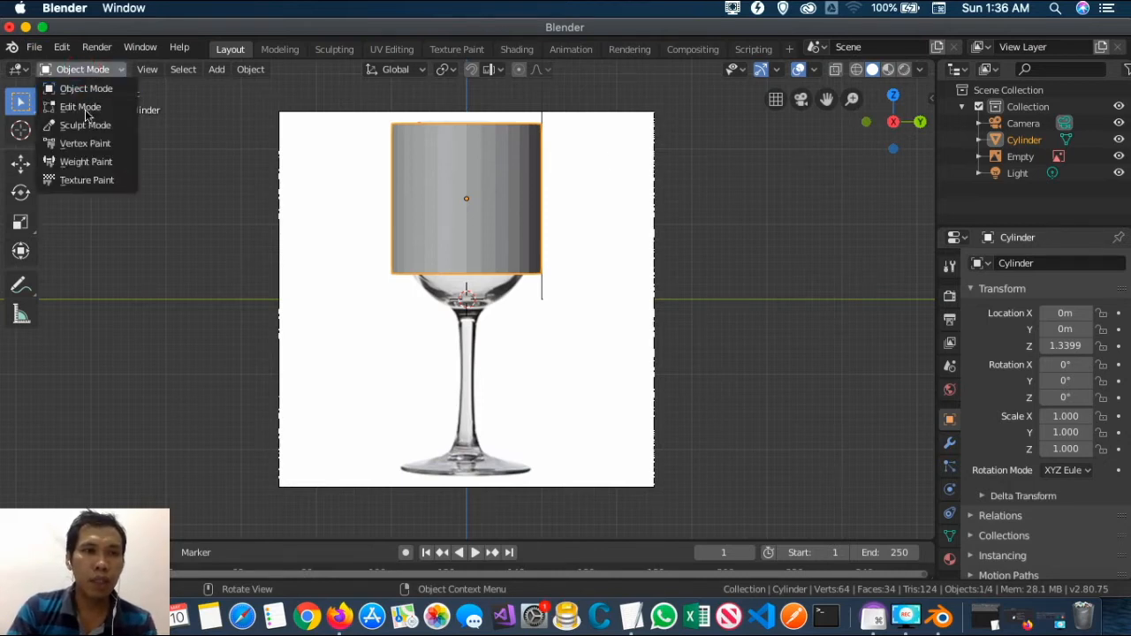
click(81, 107)
click(82, 70)
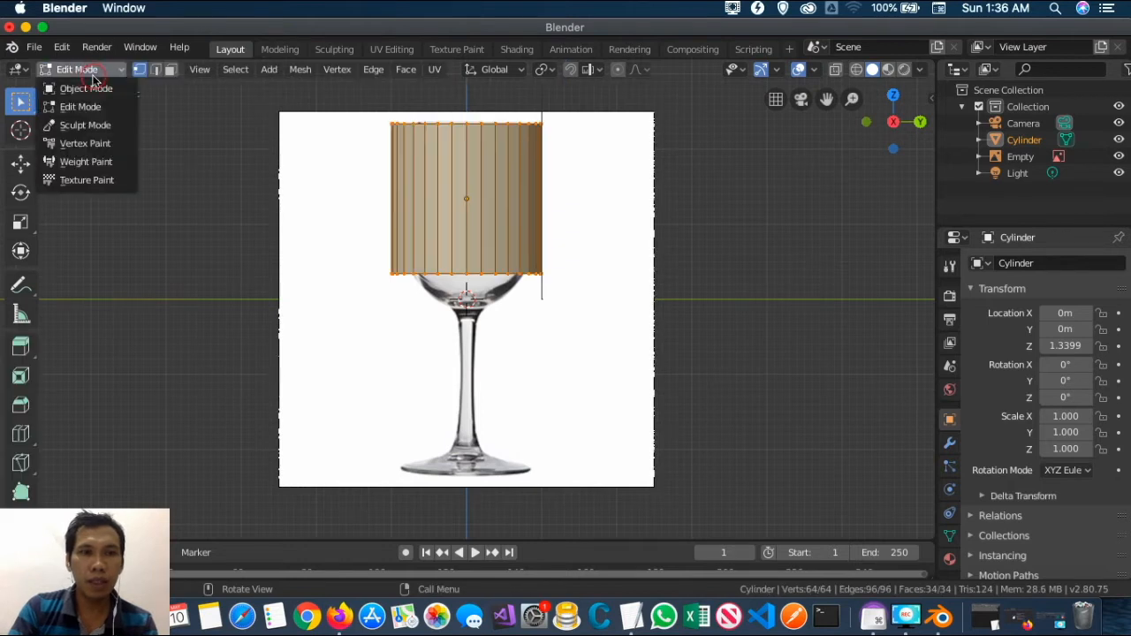
click(87, 91)
click(86, 70)
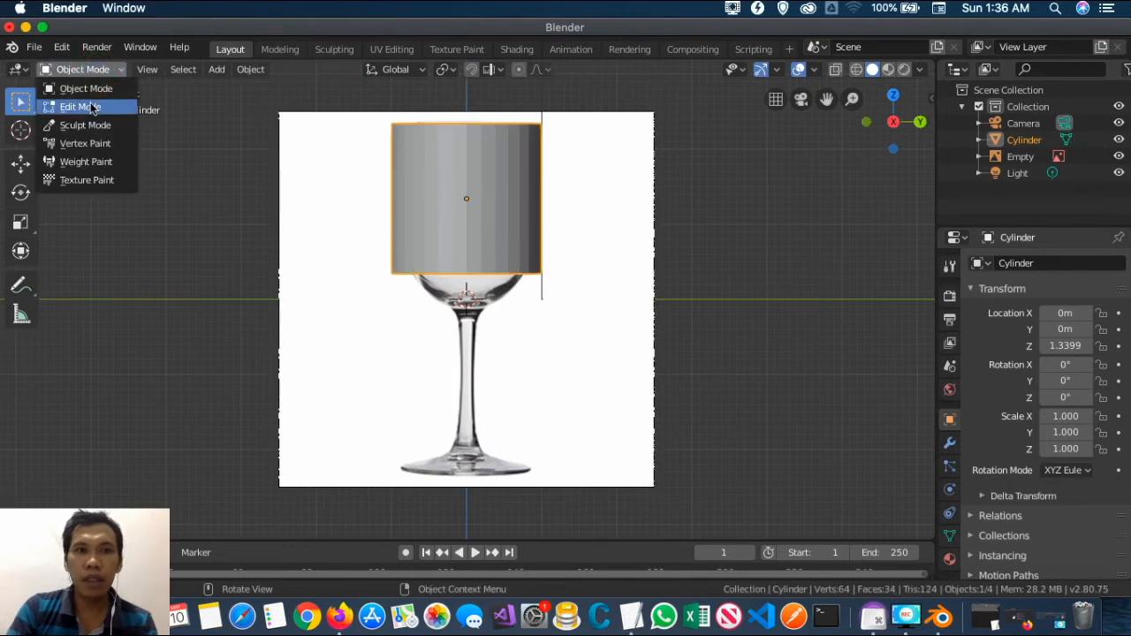
click(79, 107)
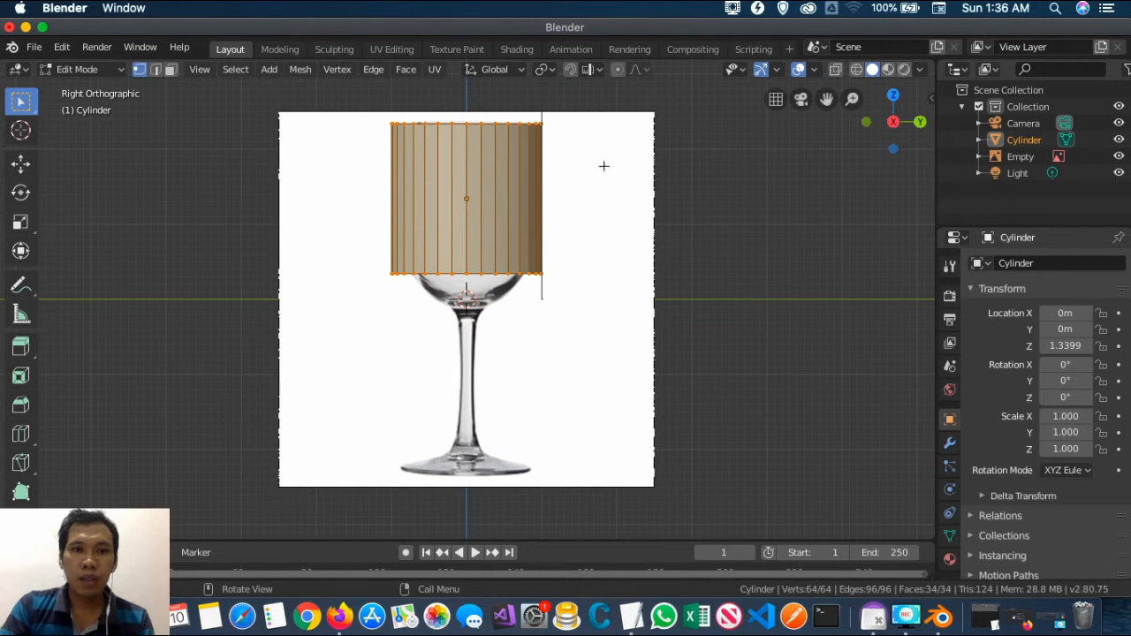
- Try to select the cylinder's bottom vertices in solid shading, and check from several angles which ones are included
key(alt+a)
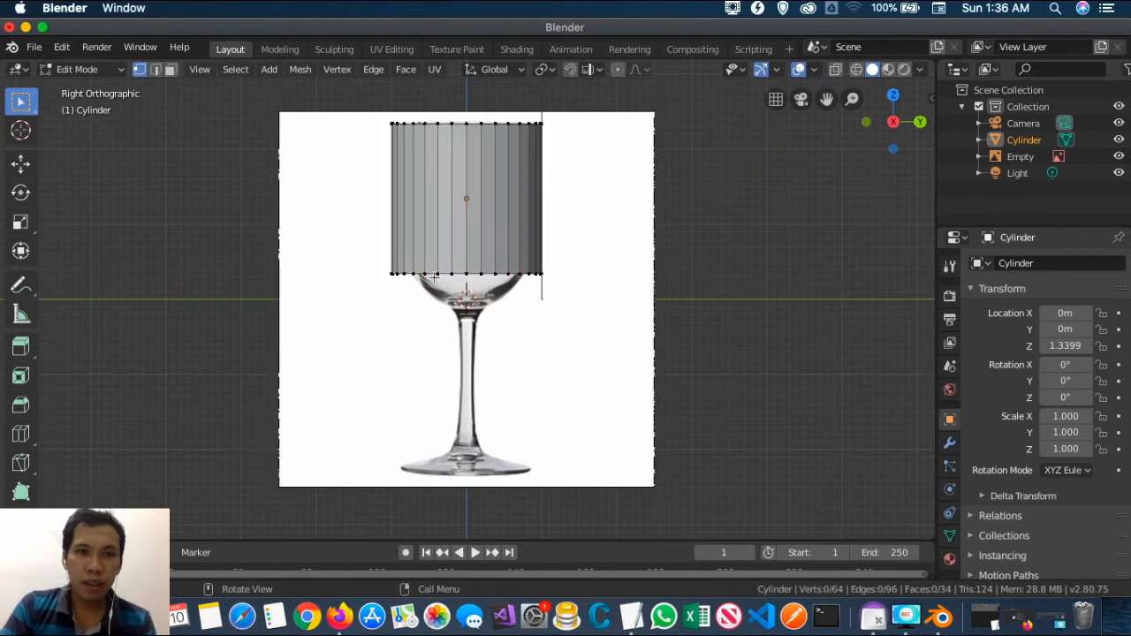
click(20, 105)
drag(349, 256, 626, 305)
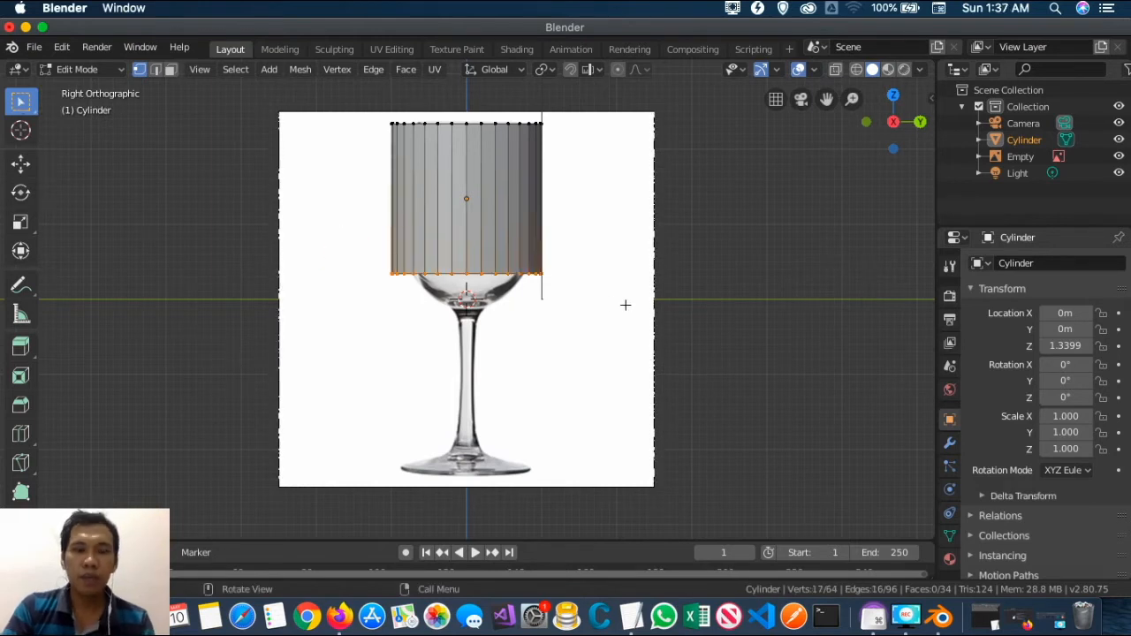
middle_drag(544, 295, 320, 247)
middle_drag(412, 272, 824, 256)
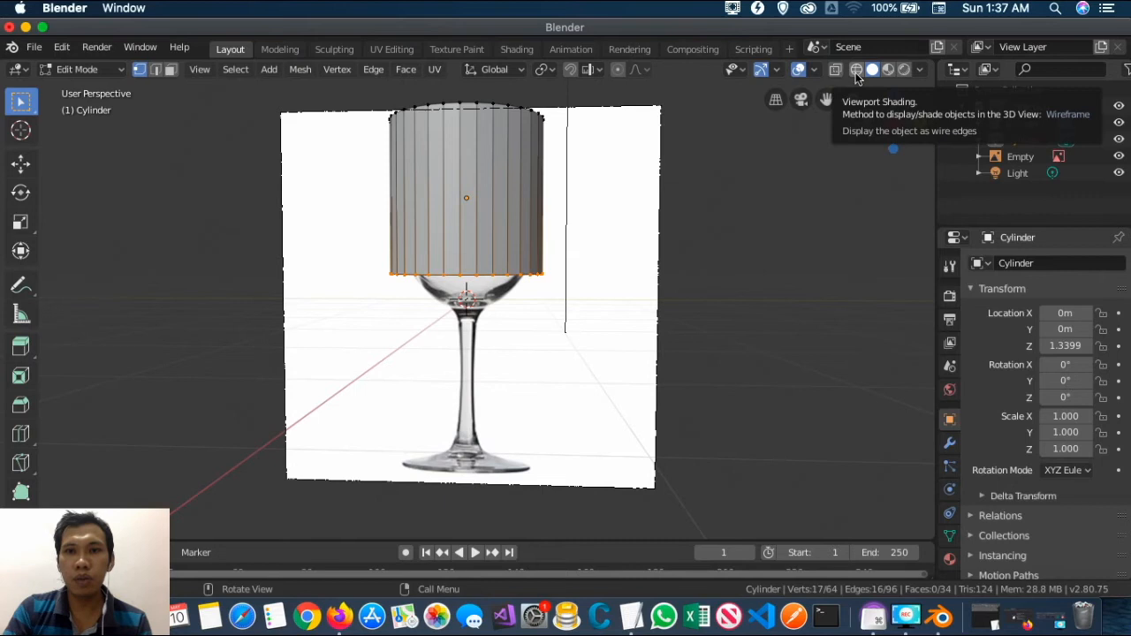
- Show the viewport in wireframe and select the cylinder's whole bottom ring of vertices, checking it in perspective and side views
click(855, 71)
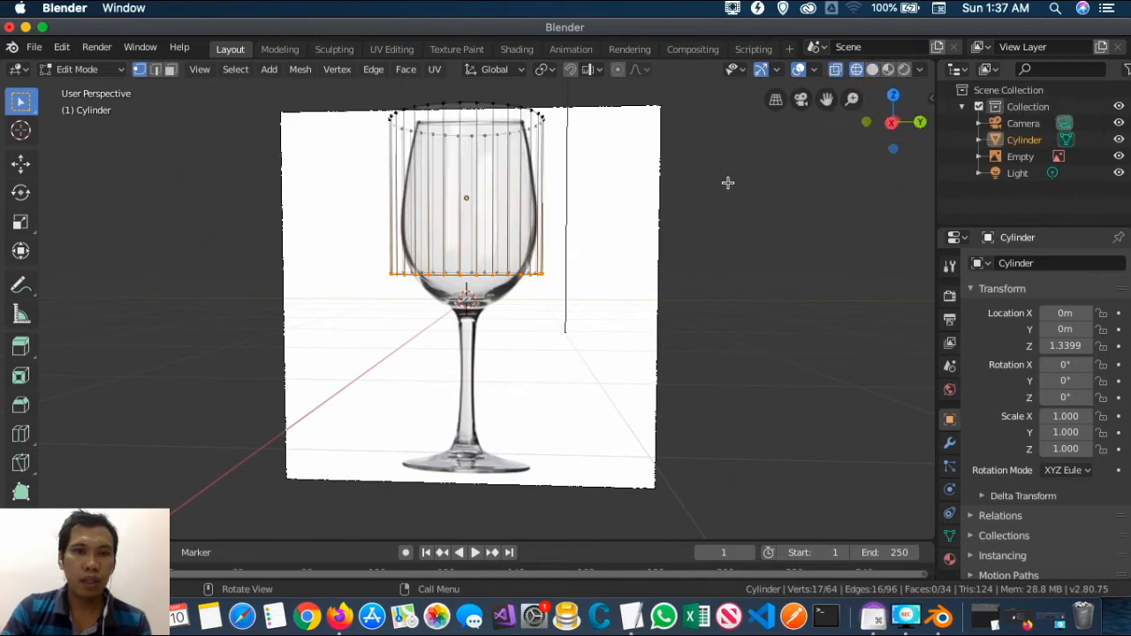
middle_drag(445, 248, 520, 164)
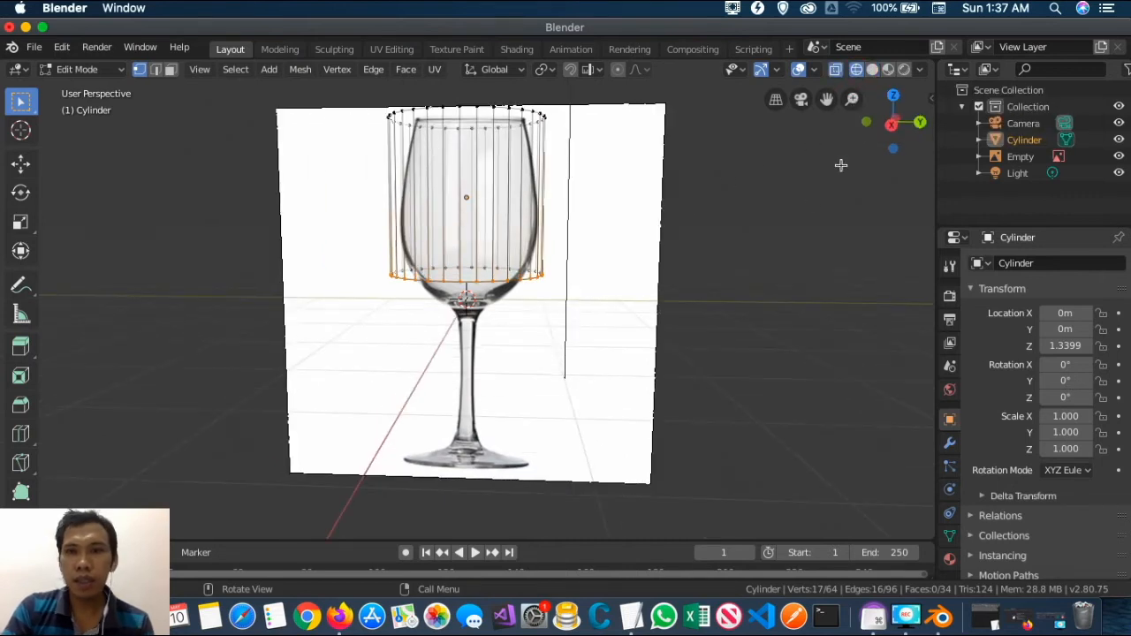
click(918, 123)
click(918, 123)
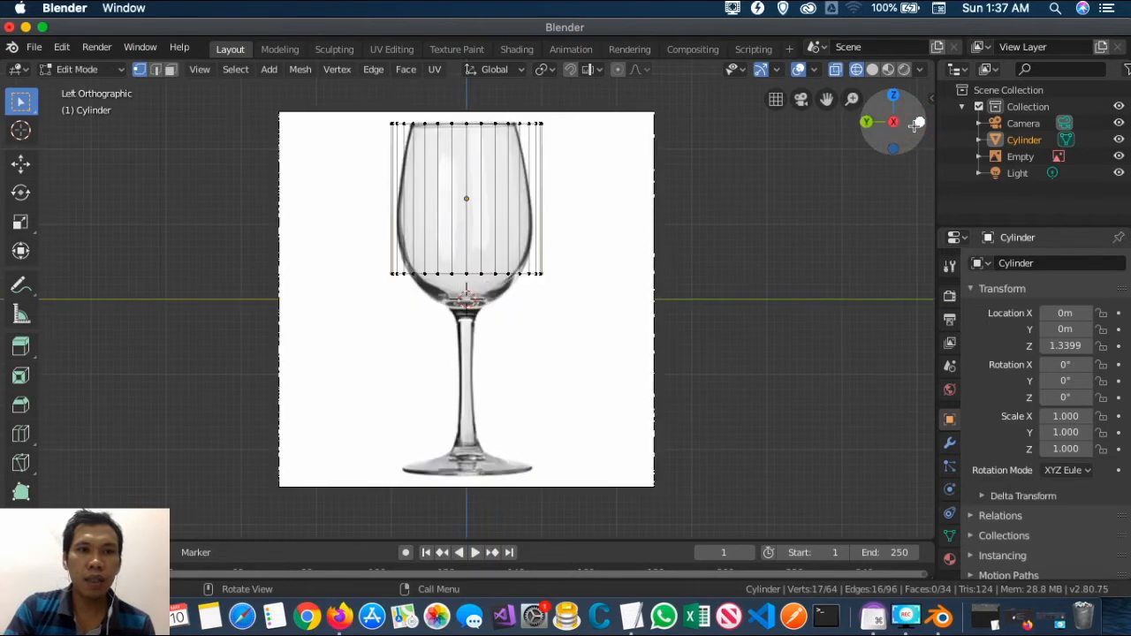
drag(359, 257, 578, 297)
middle_drag(578, 297, 803, 179)
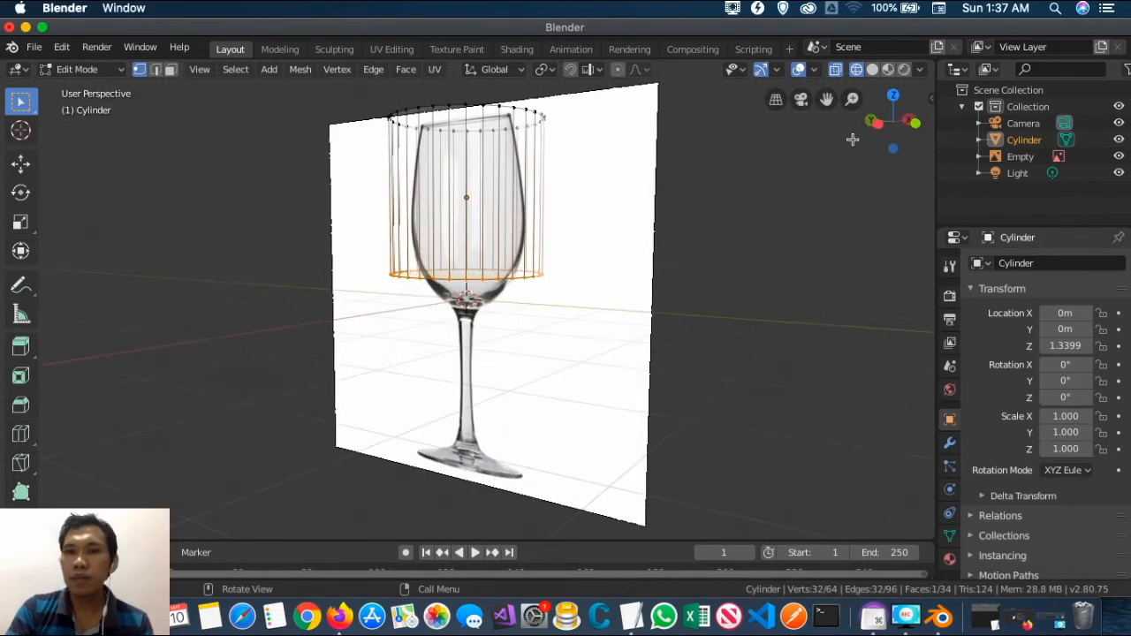
click(908, 121)
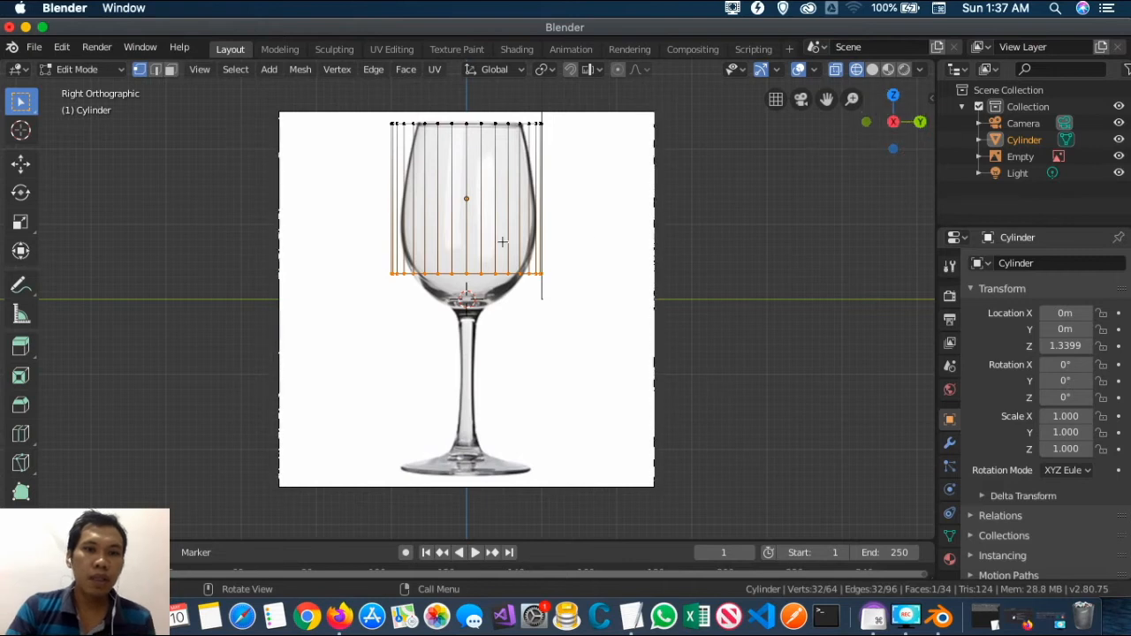
- Move the cylinder's bottom vertex ring down about 0.4 m along Z to the base of the glass bowl
drag(371, 263, 597, 291)
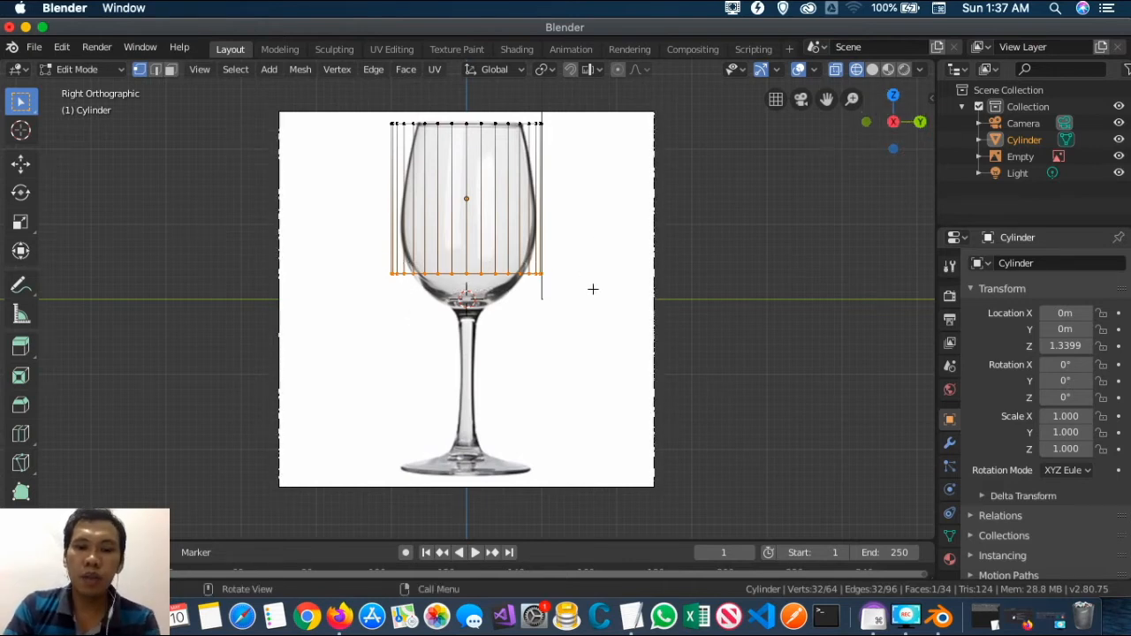
key(g)
key(z)
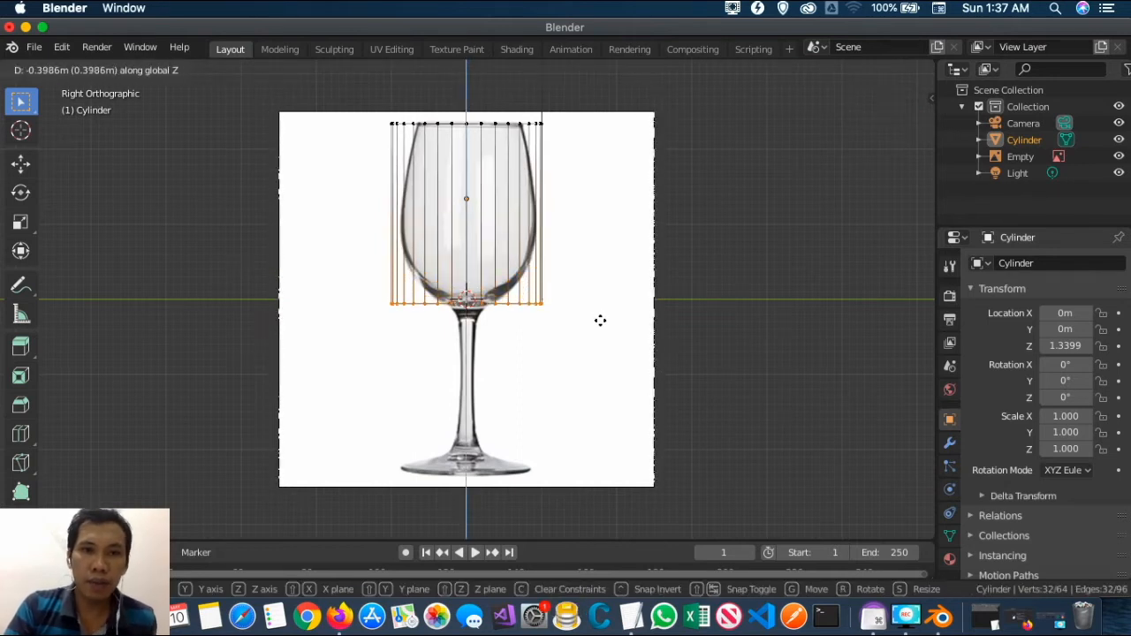
click(601, 321)
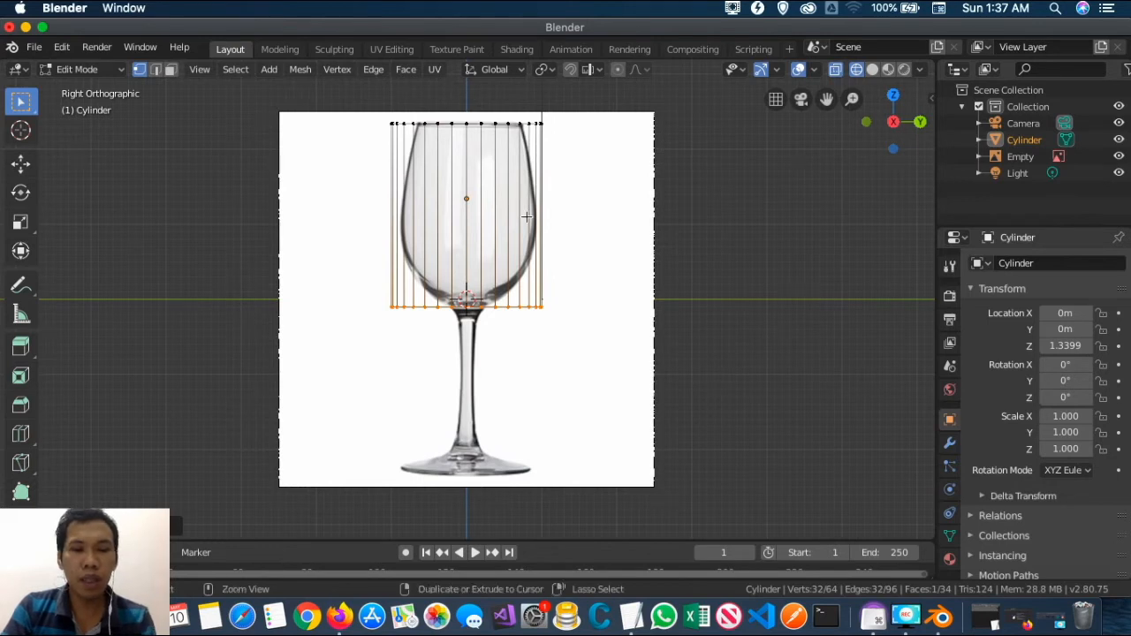
- Add one horizontal loop cut around the middle of the cylinder, near the widest part of the glass bowl
key(ctrl+r)
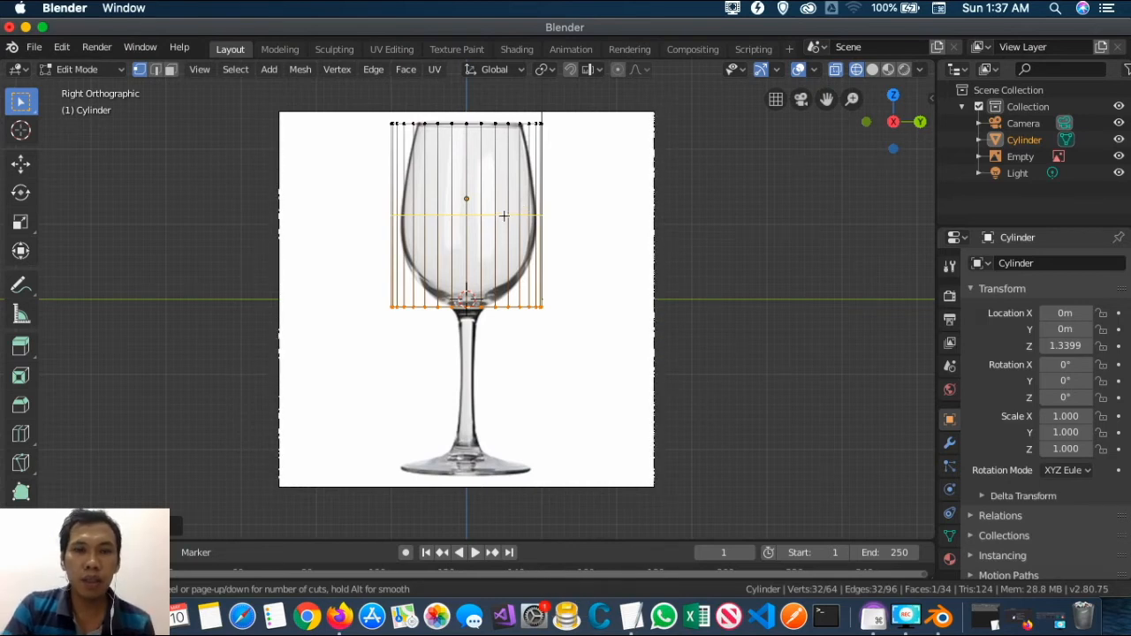
click(504, 216)
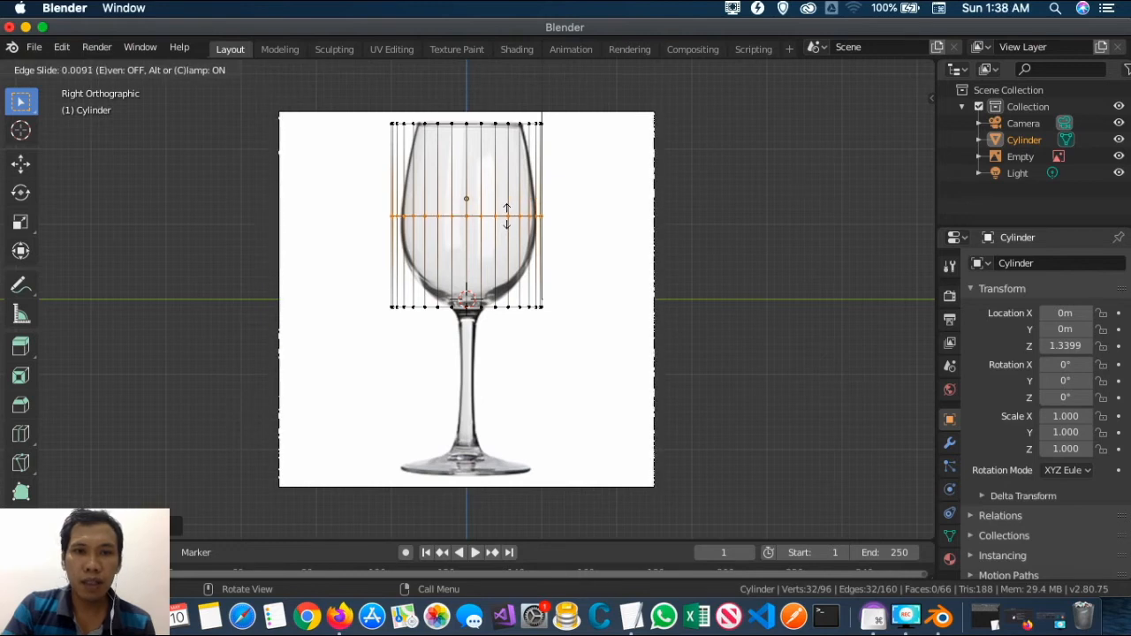
click(506, 216)
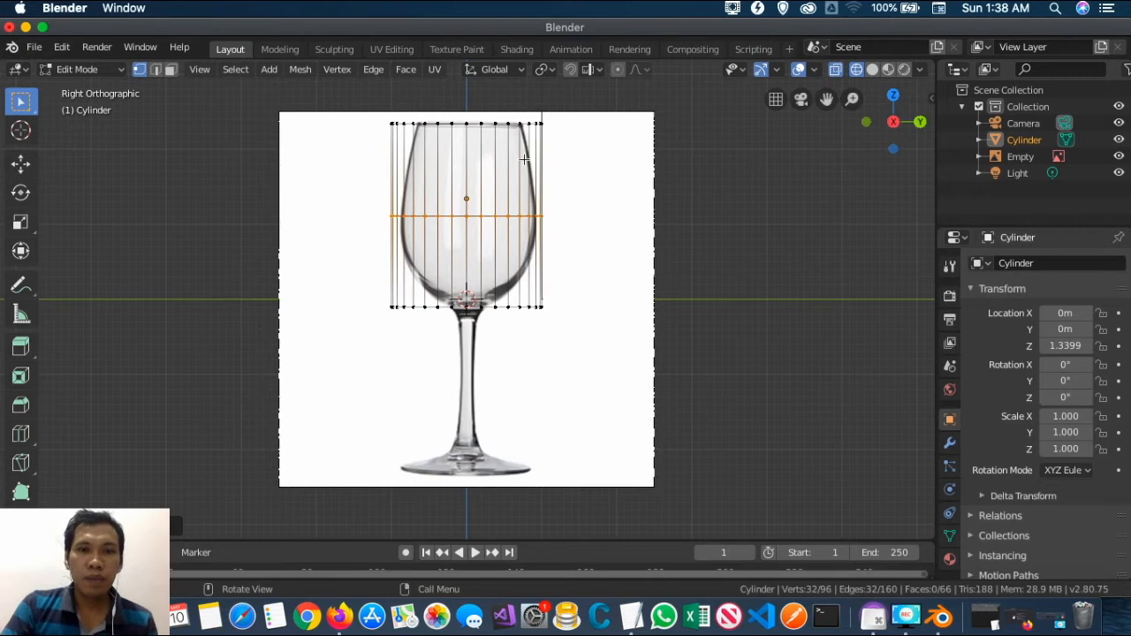
scroll(591, 168, up, 2)
scroll(591, 168, down, 1)
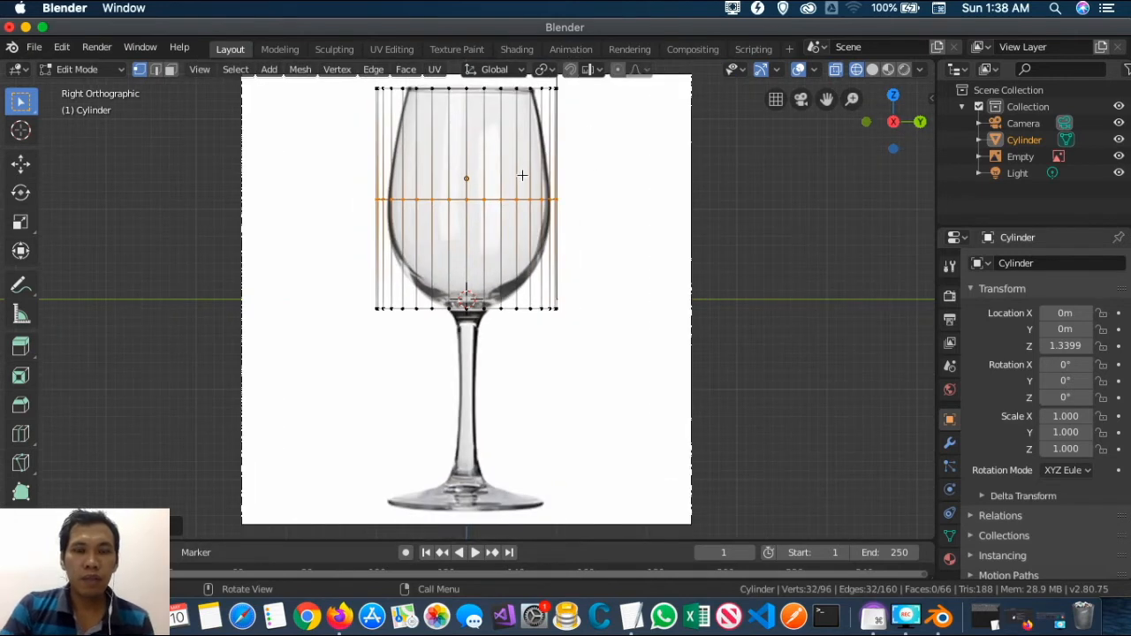
- Select only the cylinder's top vertex ring and scale it to about 0.7 to match the glass rim
key(alt+a)
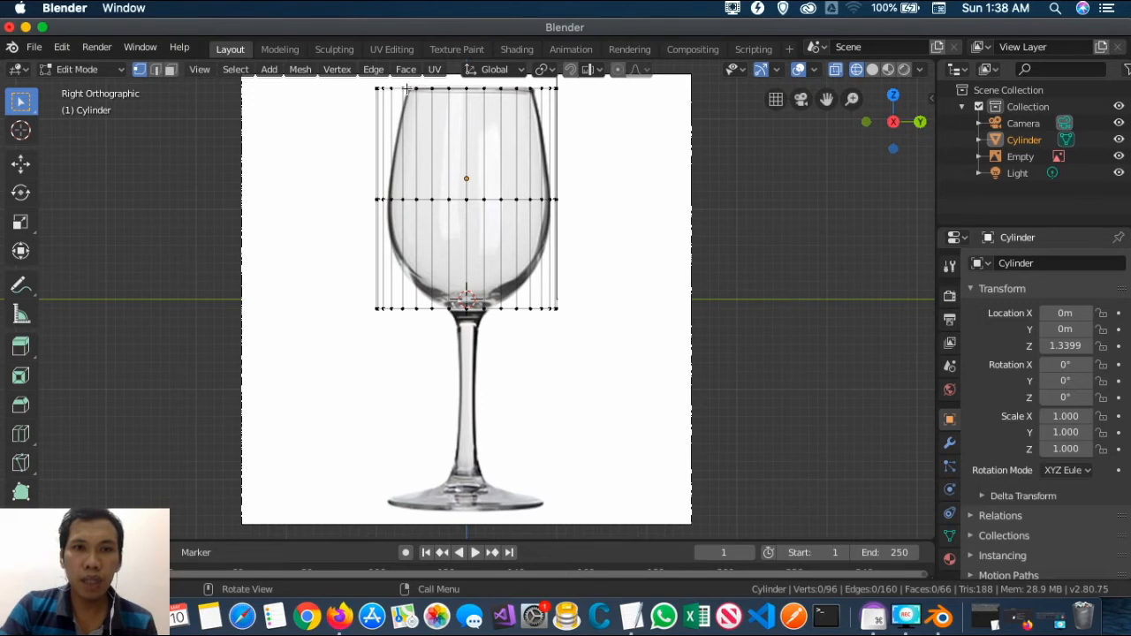
scroll(424, 93, down, 2)
scroll(428, 94, up, 2)
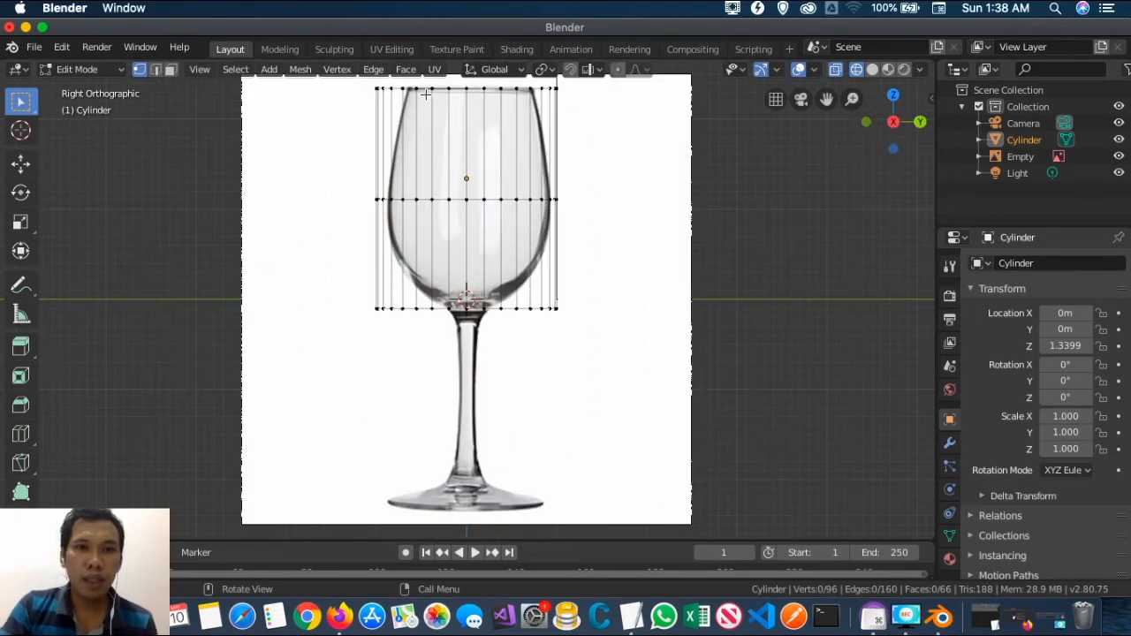
scroll(425, 96, down, 2)
scroll(431, 95, up, 1)
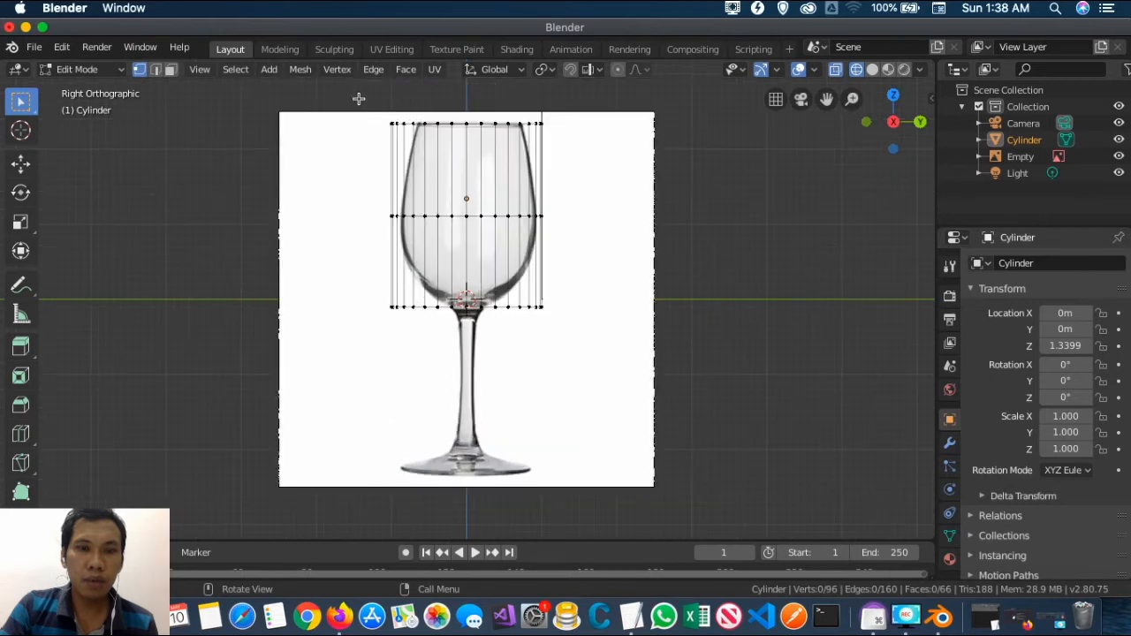
drag(403, 113, 585, 150)
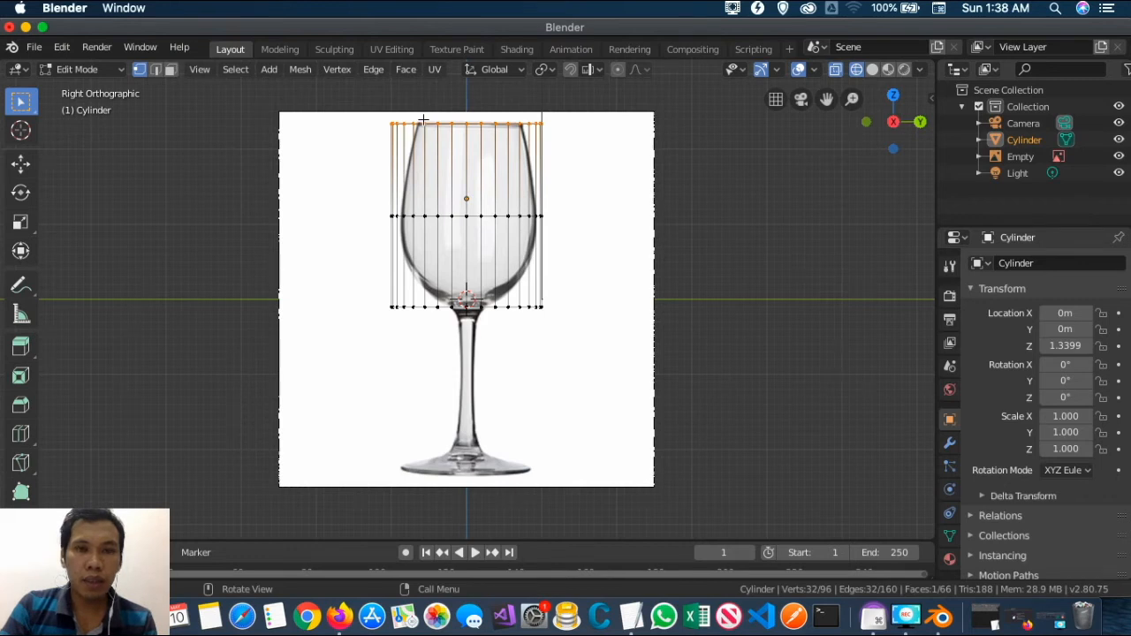
key(s)
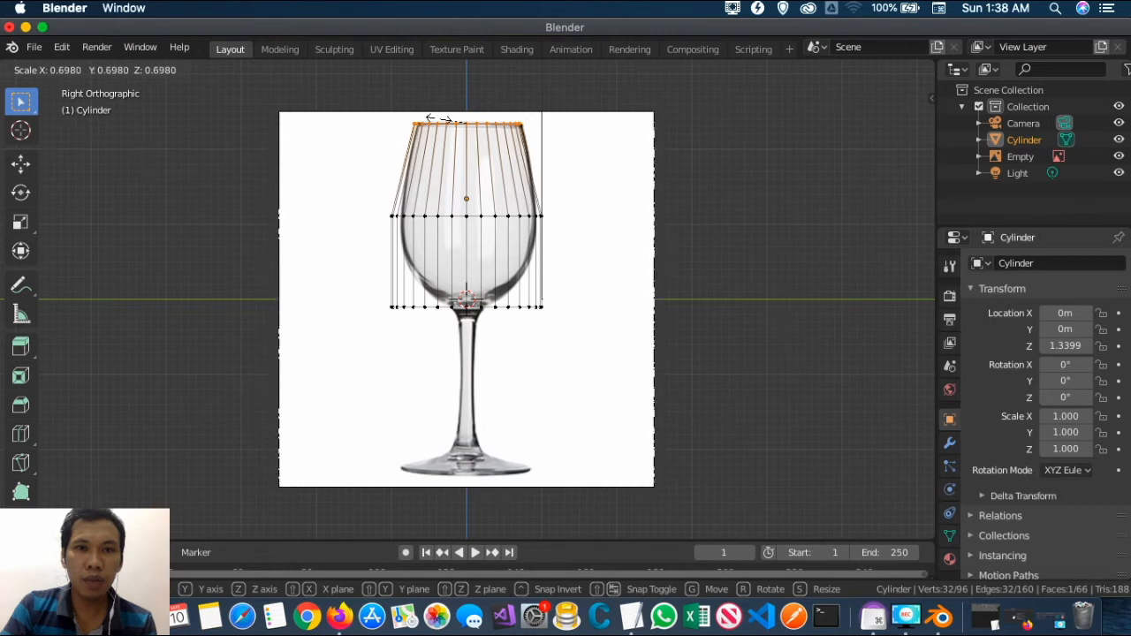
click(440, 118)
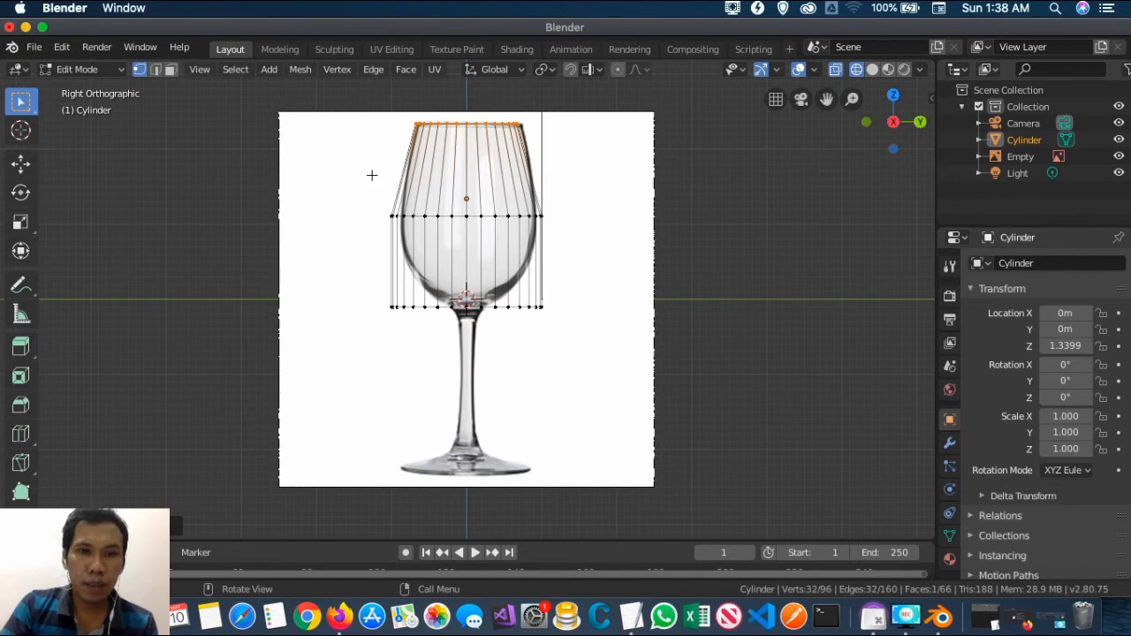
- Scale the middle edge loop to about 0.9 to fit the widest outline of the glass bowl
drag(369, 193, 628, 246)
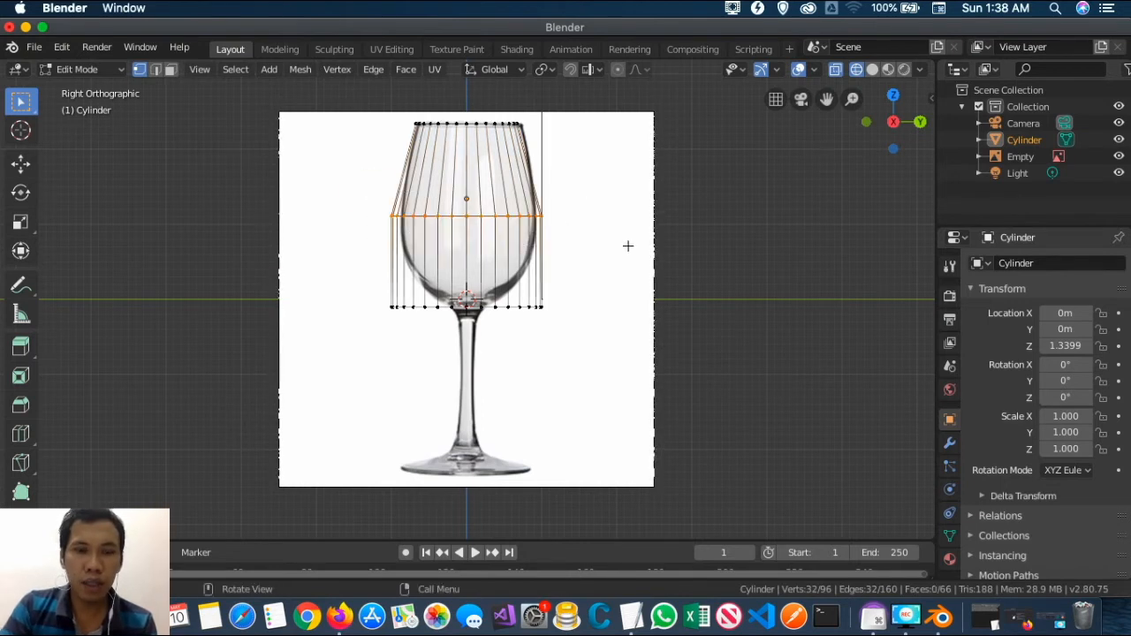
key(s)
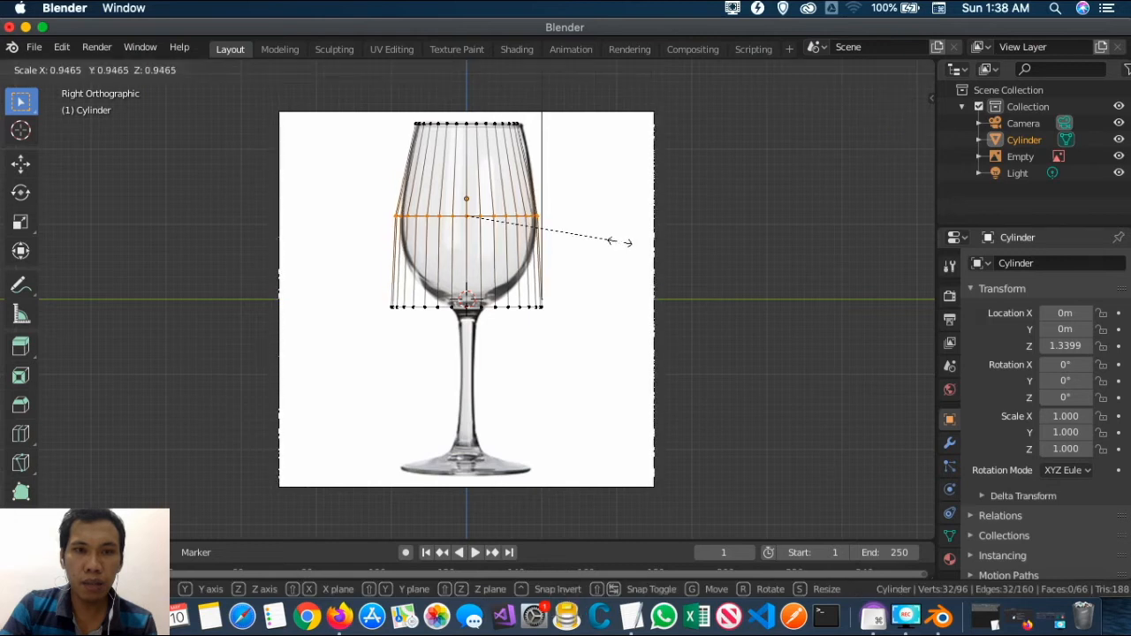
click(613, 243)
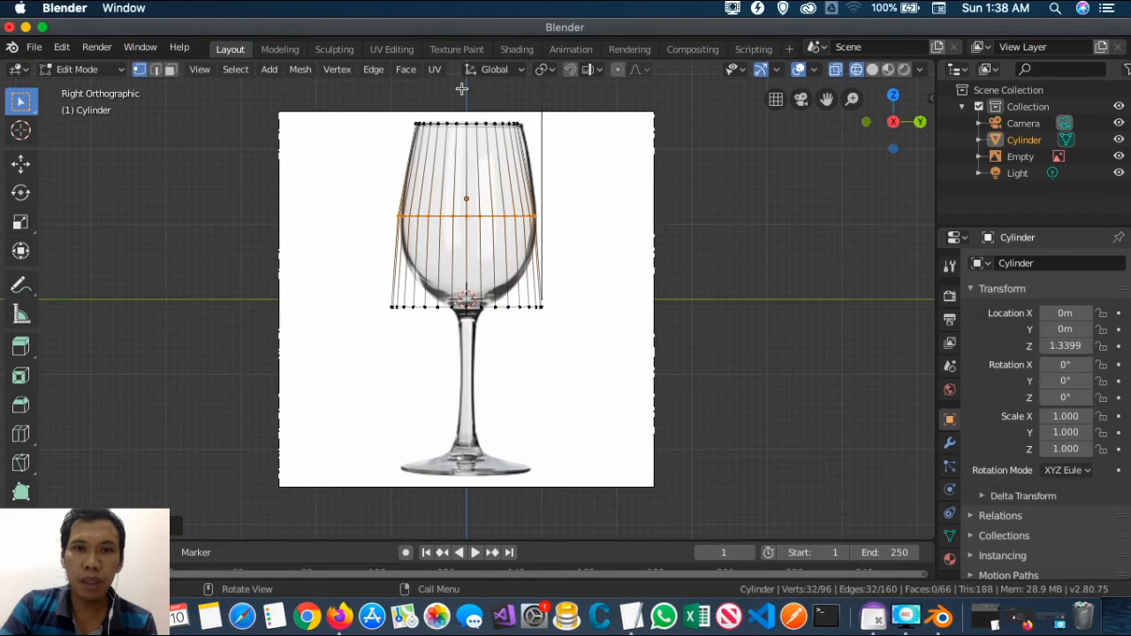
- Scale the bottom vertex ring to about 0.27 to narrow it toward the top of the stem
drag(362, 284, 626, 331)
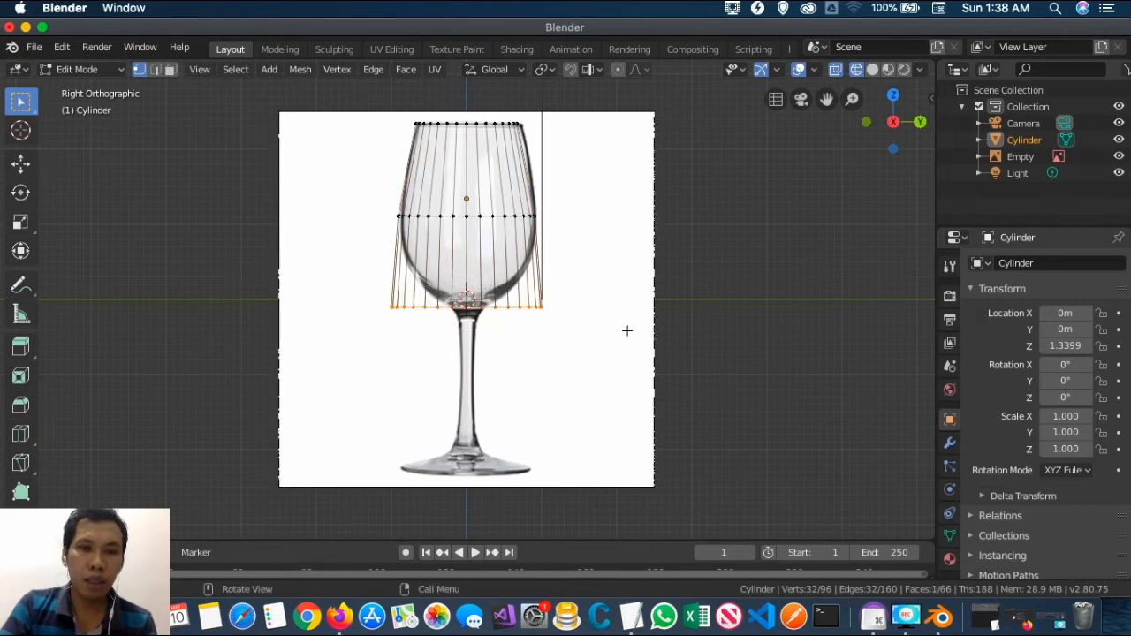
key(s)
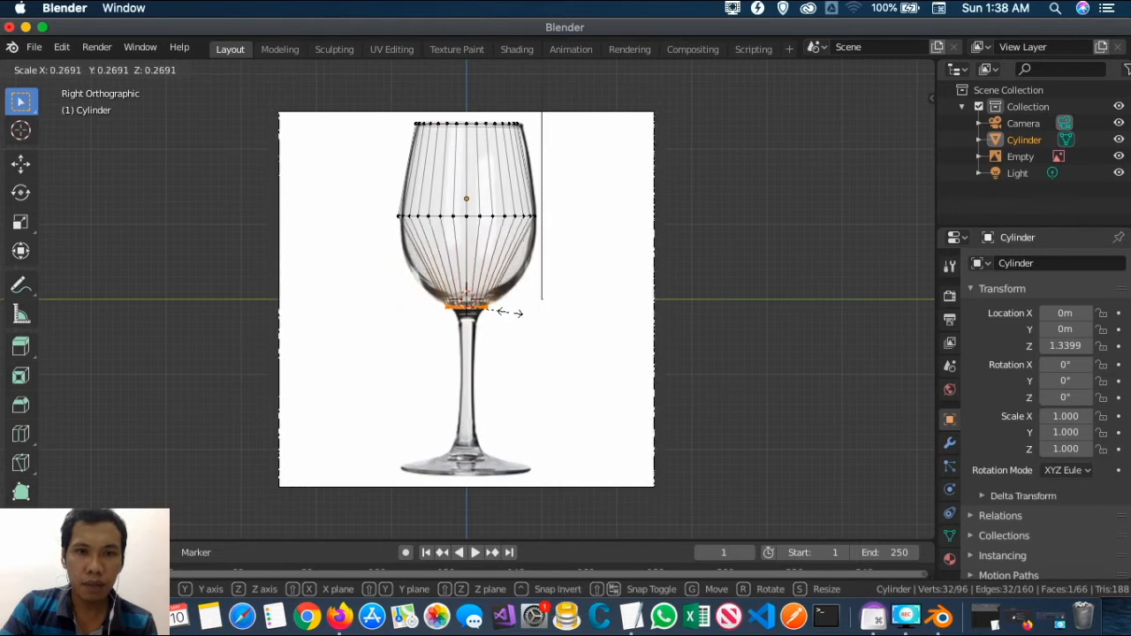
click(509, 312)
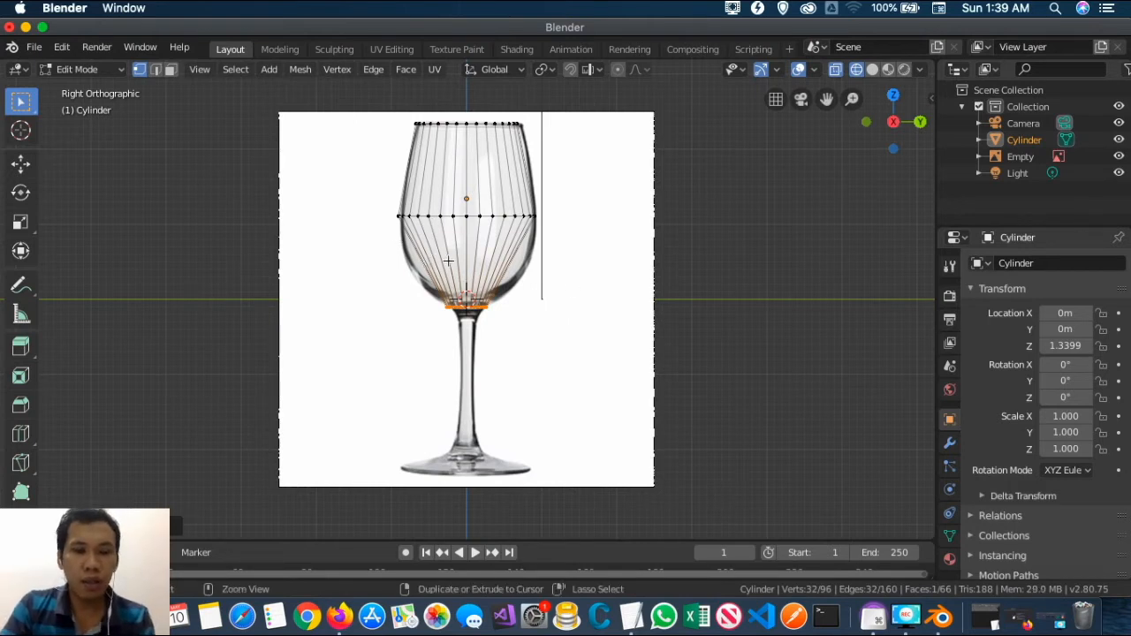
- Add a horizontal loop cut across the lower half of the bowl and scale it to about 1.36 to fit the outline
key(ctrl+r)
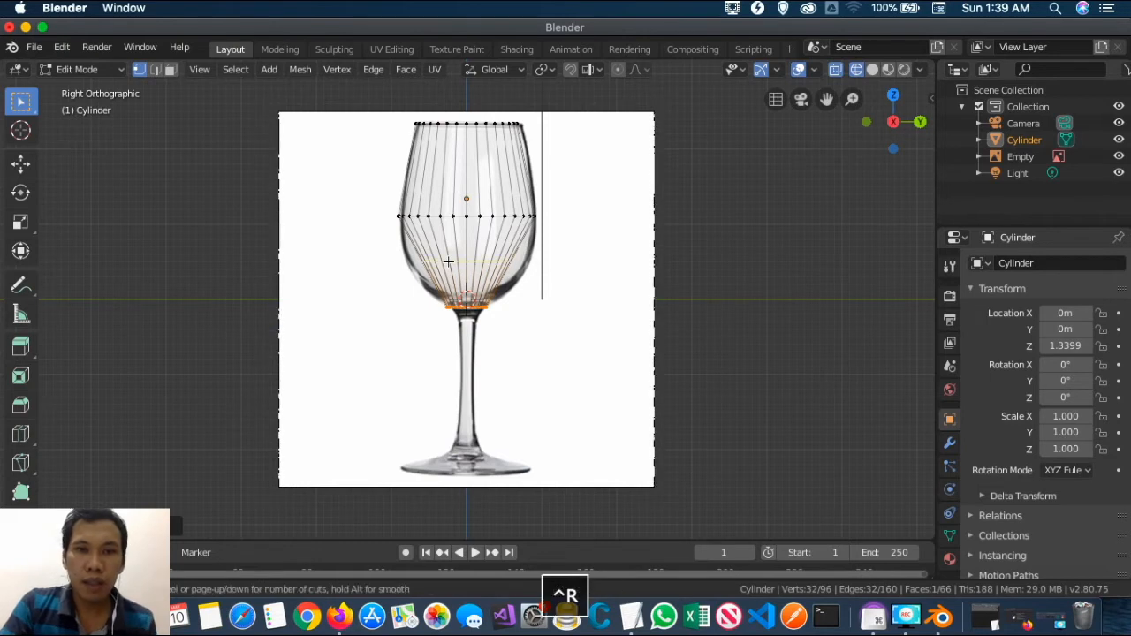
click(448, 262)
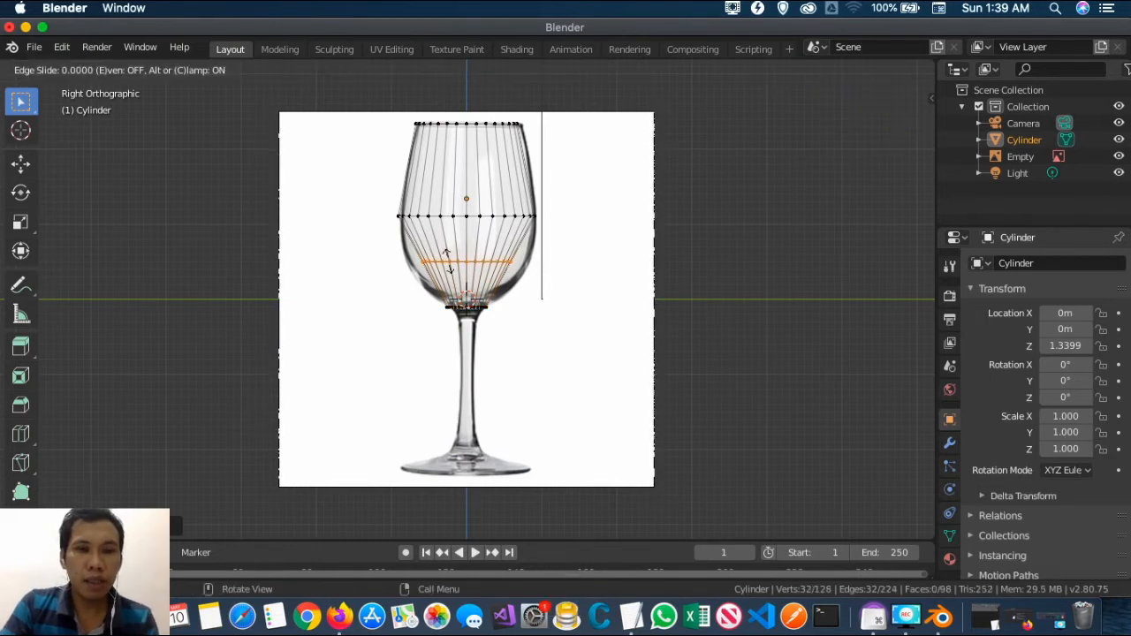
click(446, 263)
key(s)
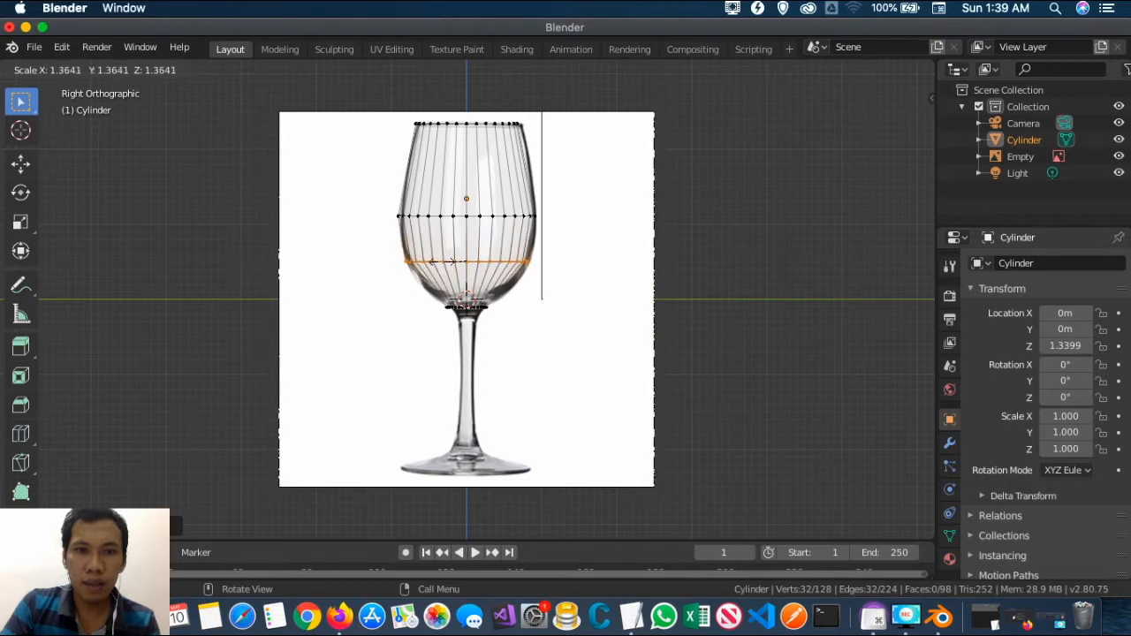
click(451, 262)
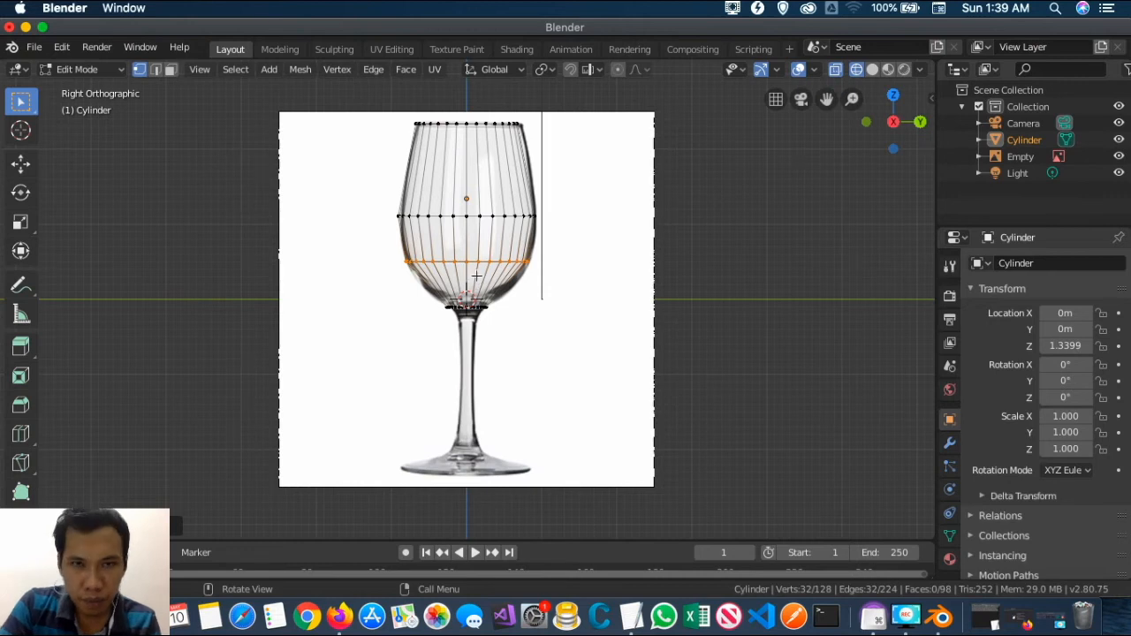
- Examine how closely the lower bowl mesh follows the reference outline between the new loop and the stem
scroll(476, 277, up, 5)
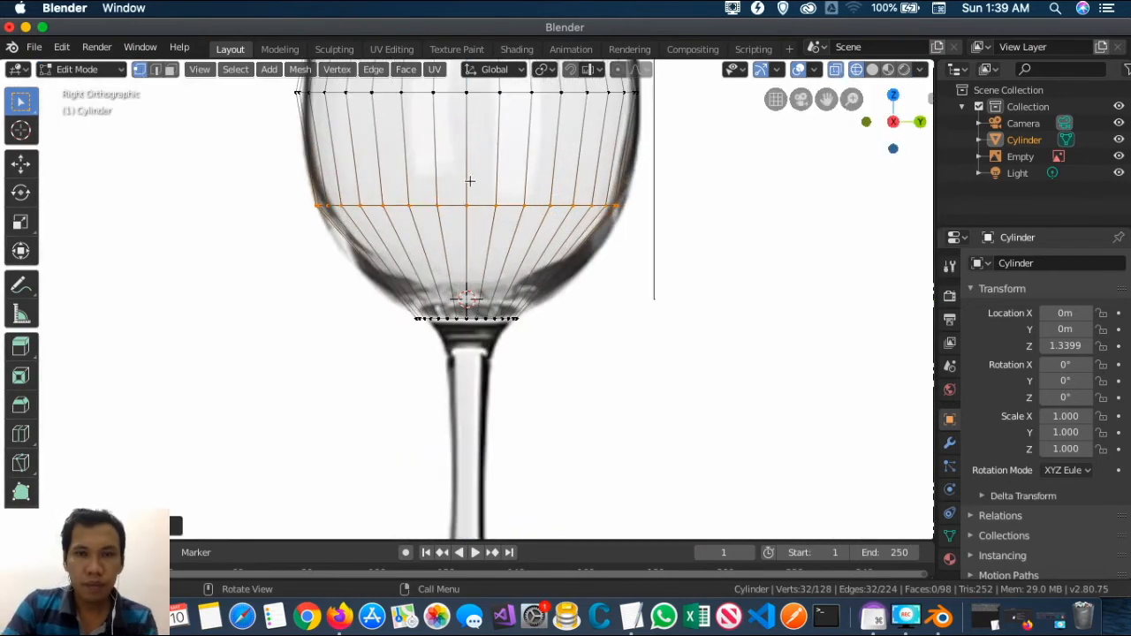
scroll(470, 180, down, 3)
scroll(489, 224, up, 2)
scroll(489, 224, down, 2)
scroll(489, 229, up, 1)
scroll(490, 234, down, 1)
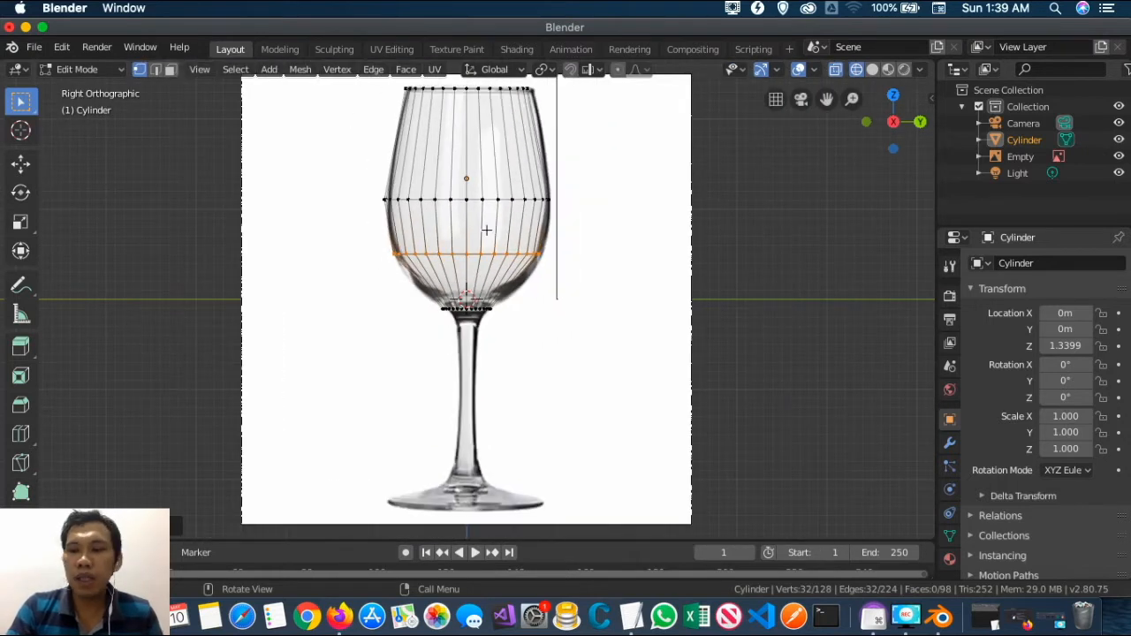
scroll(477, 263, up, 4)
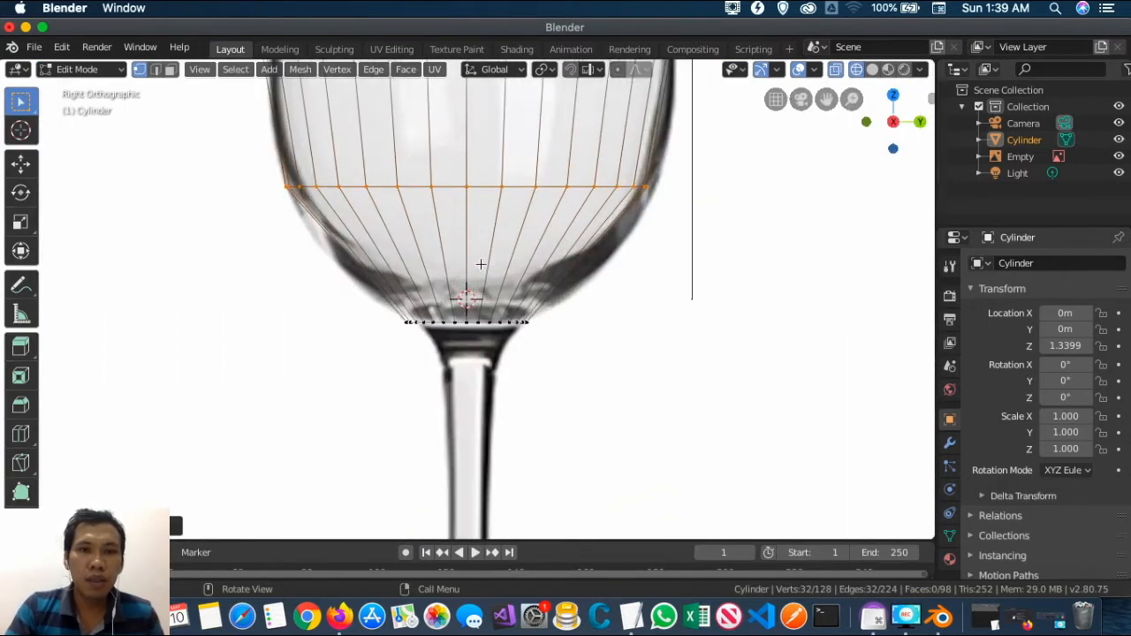
scroll(481, 262, down, 2)
scroll(485, 264, up, 1)
scroll(485, 264, up, 2)
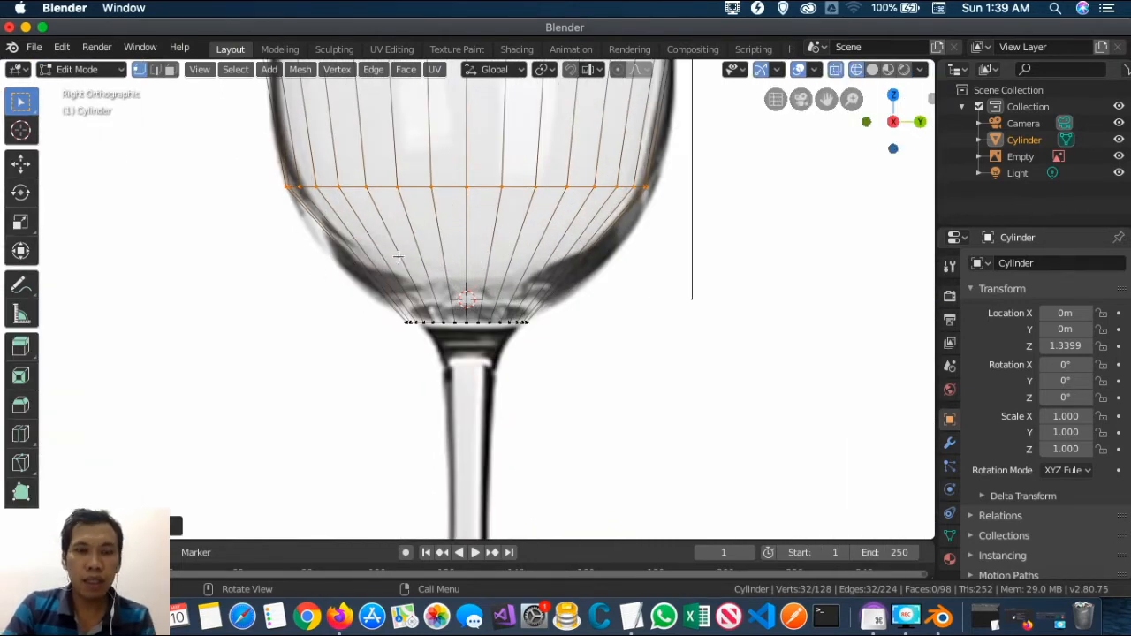
- Add a horizontal loop cut midway between the lower bowl loop and the bottom ring, and enlarge it to follow the bowl's curve
key(ctrl+r)
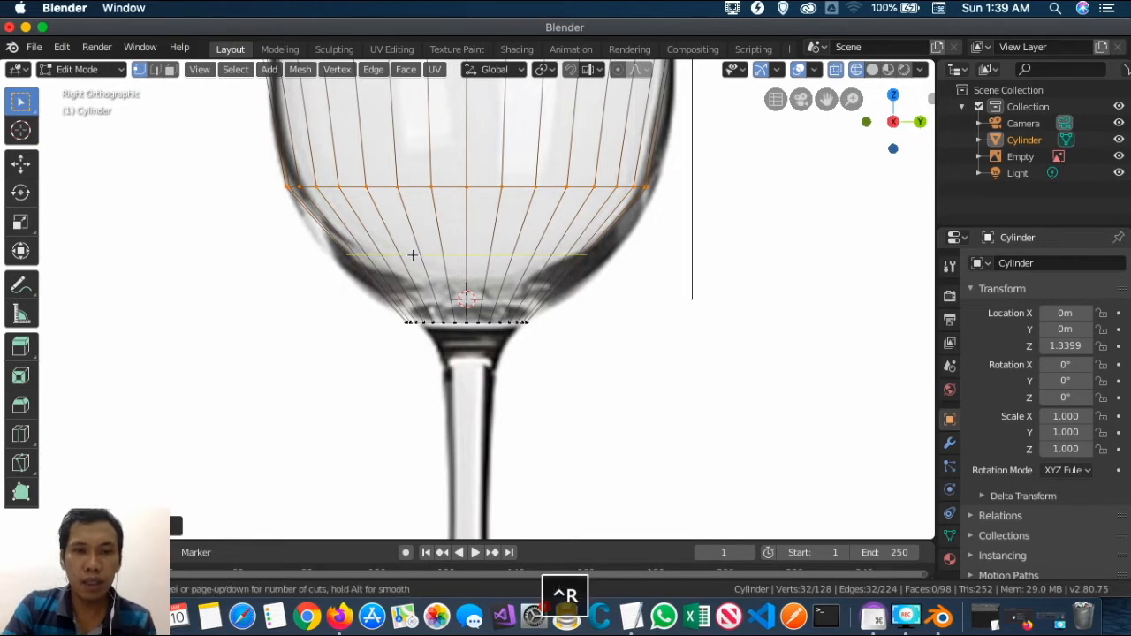
click(413, 255)
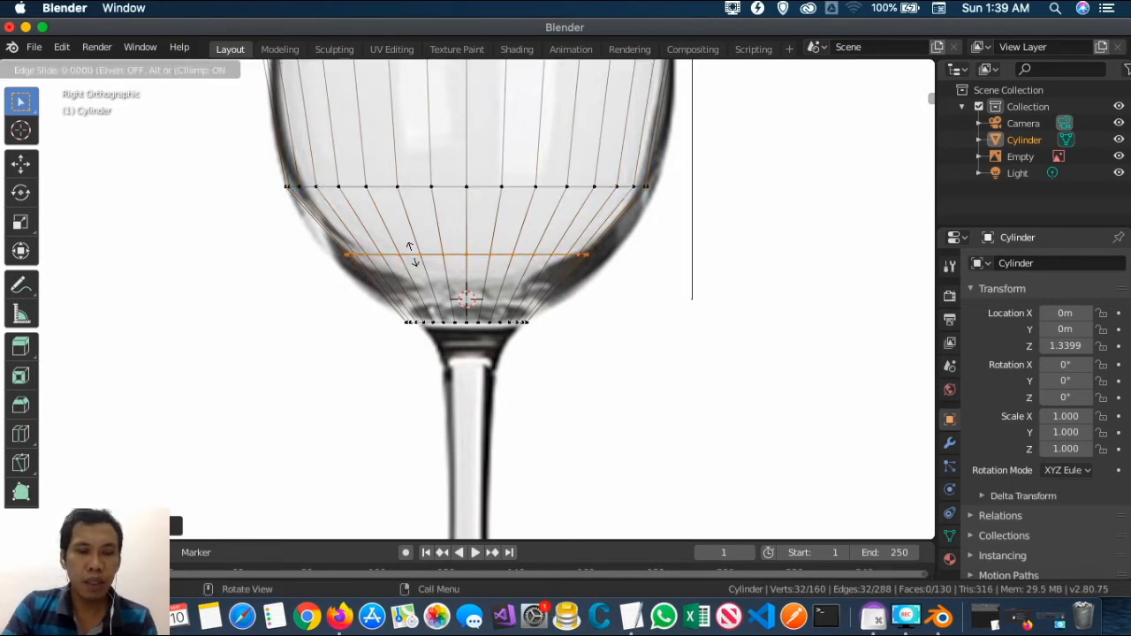
right_click(409, 248)
key(s)
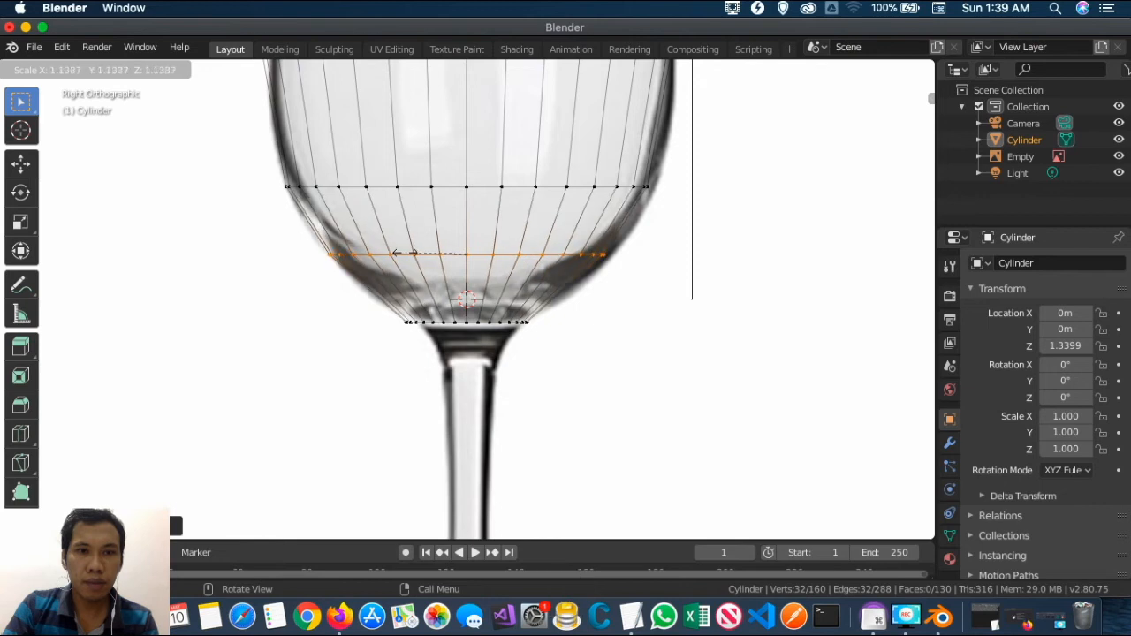
click(399, 252)
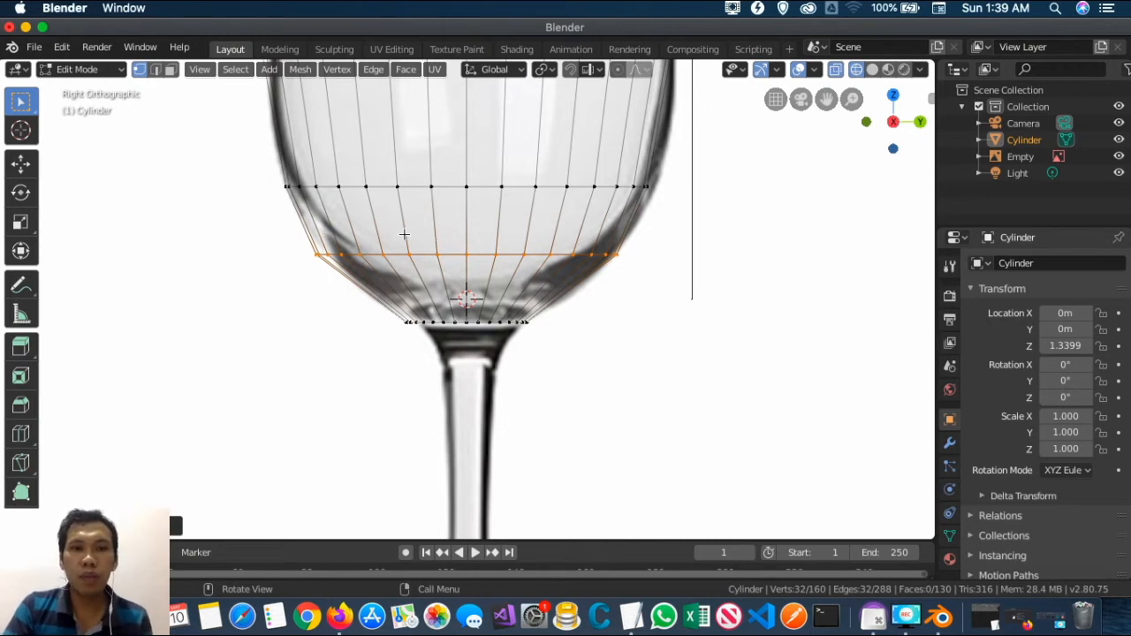
- Add a loop cut between the rim and the widest ring, slid slightly upward, and scale it to about 1.05
scroll(405, 235, down, 6)
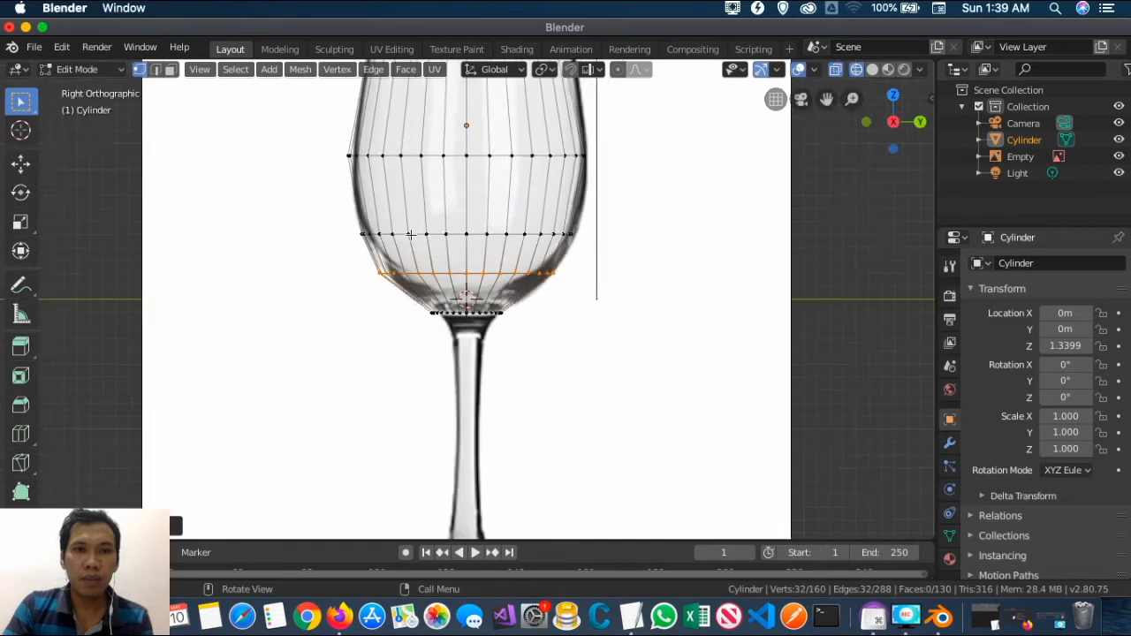
scroll(410, 235, down, 1)
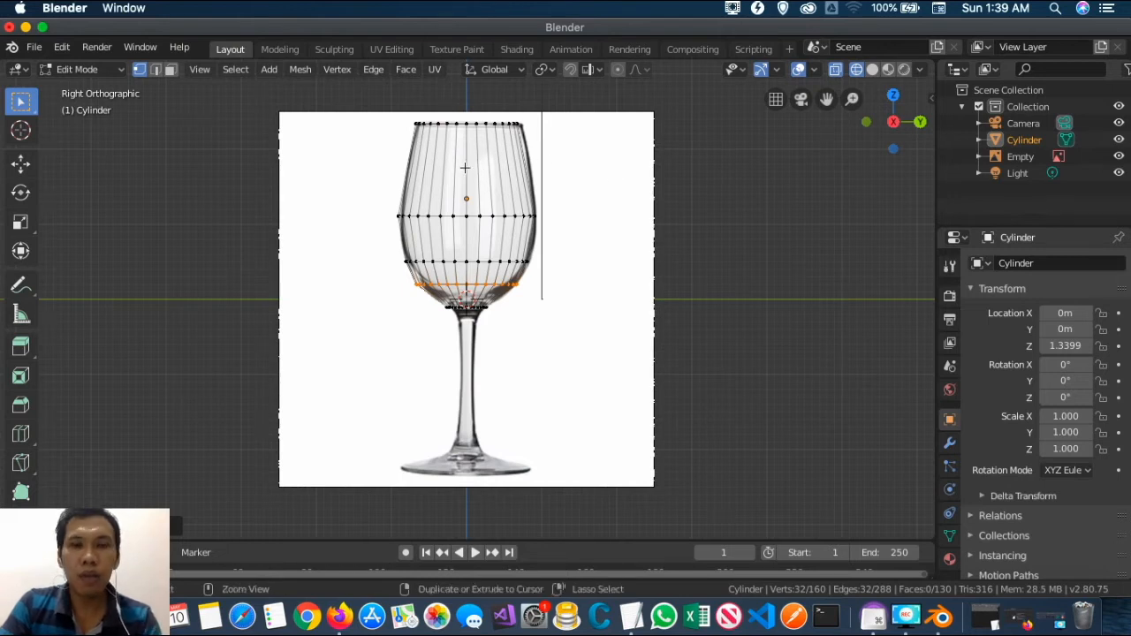
key(ctrl+r)
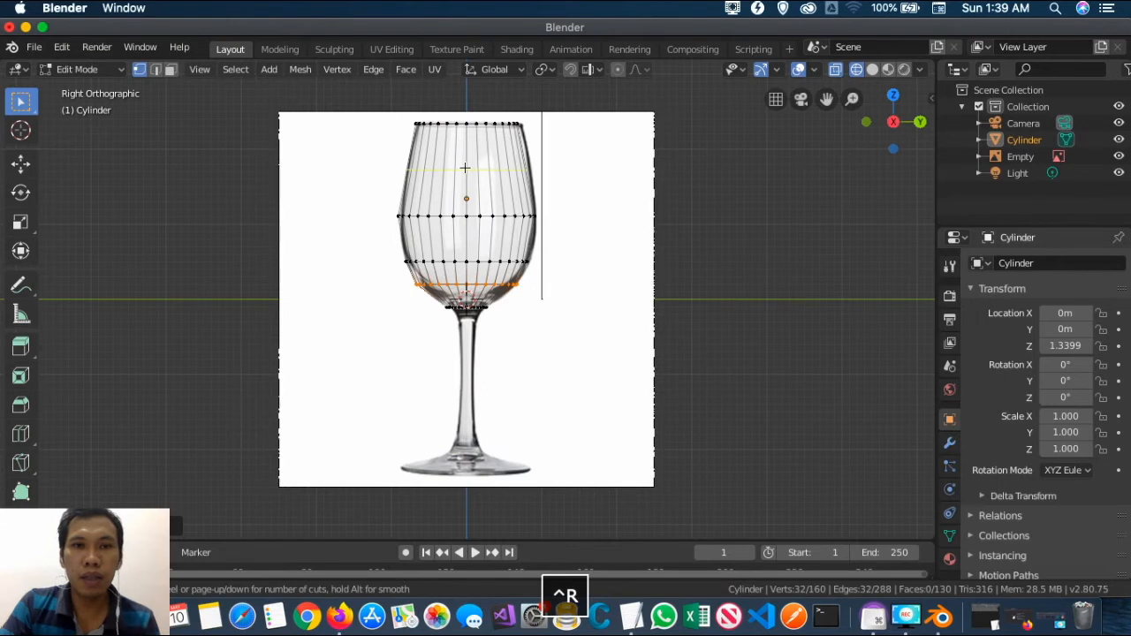
click(465, 167)
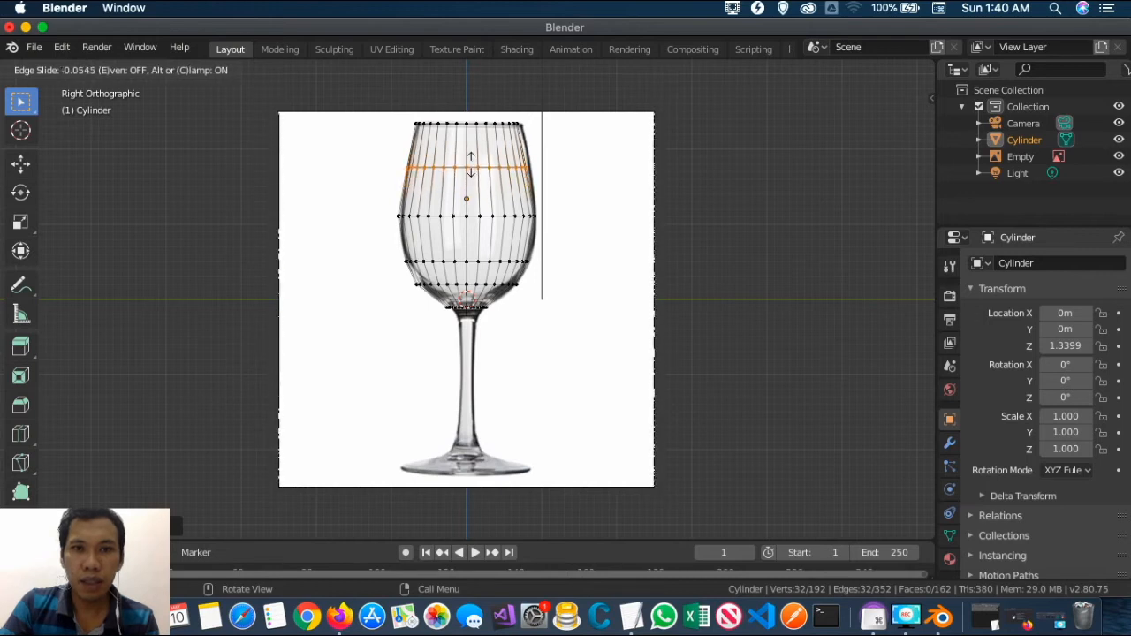
click(470, 165)
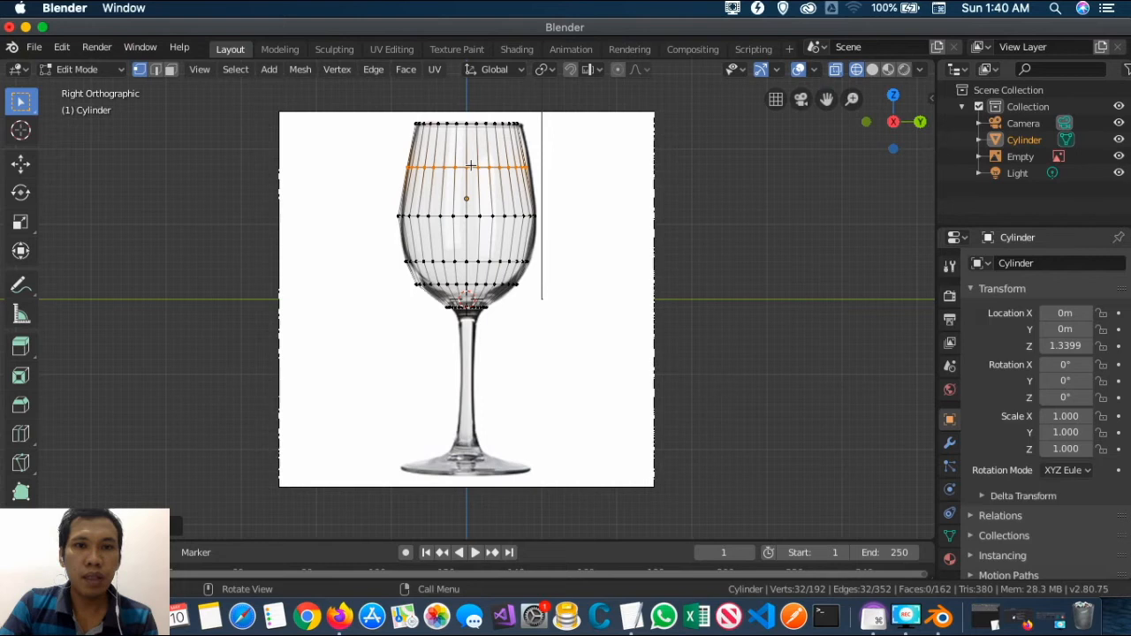
key(s)
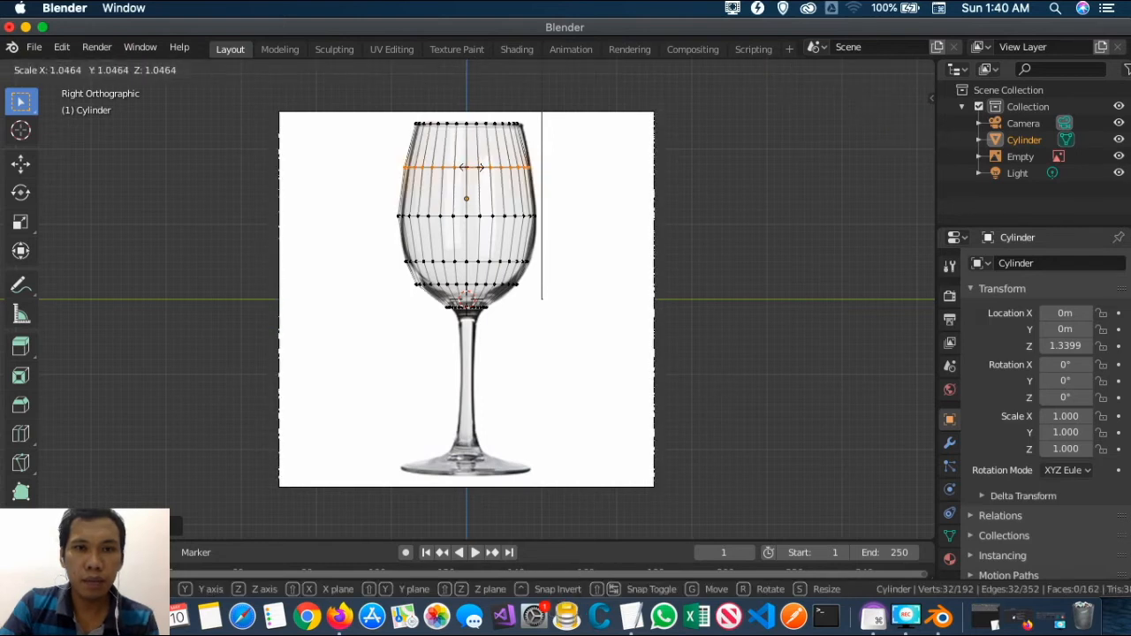
click(470, 166)
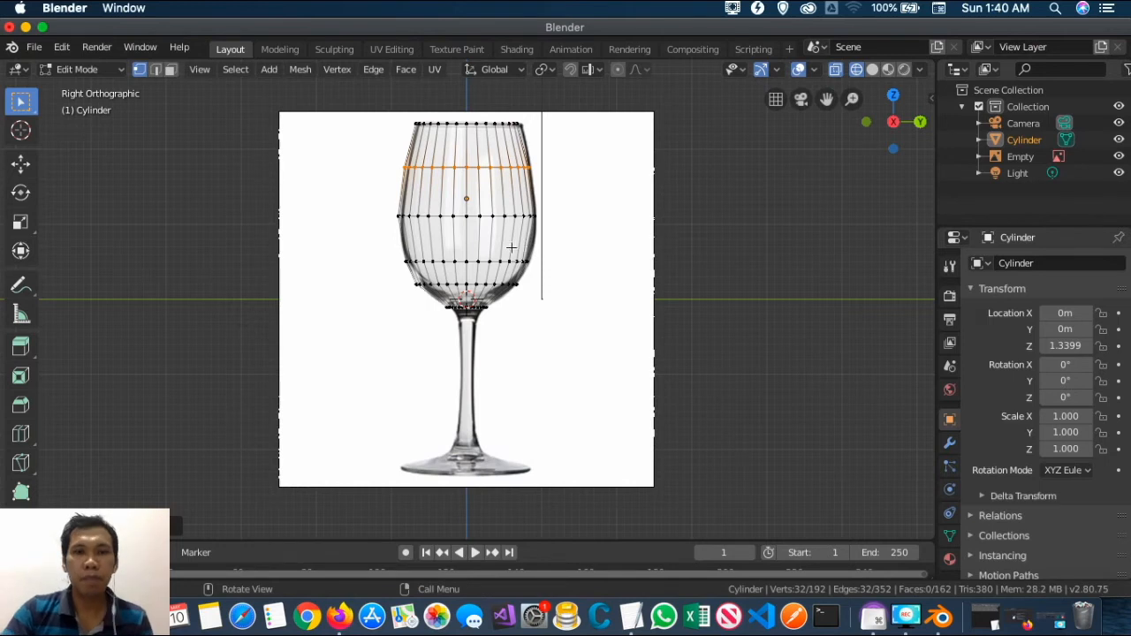
- Select the ring directly below the widest one and enlarge it slightly to fit the bowl outline
scroll(522, 296, up, 6)
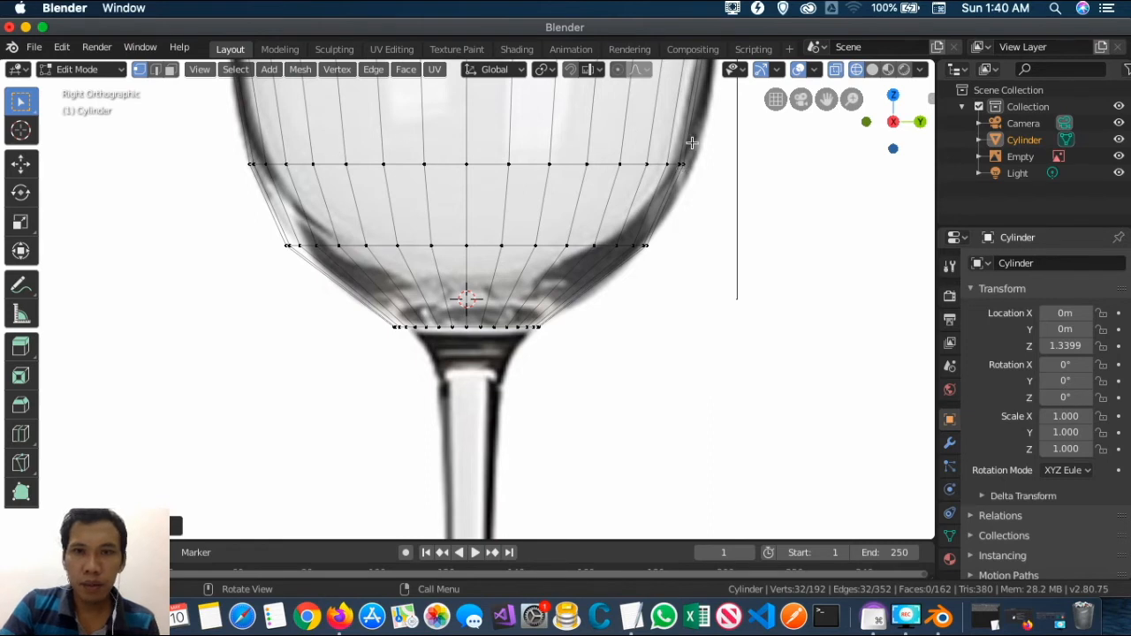
scroll(692, 142, down, 2)
drag(273, 176, 711, 236)
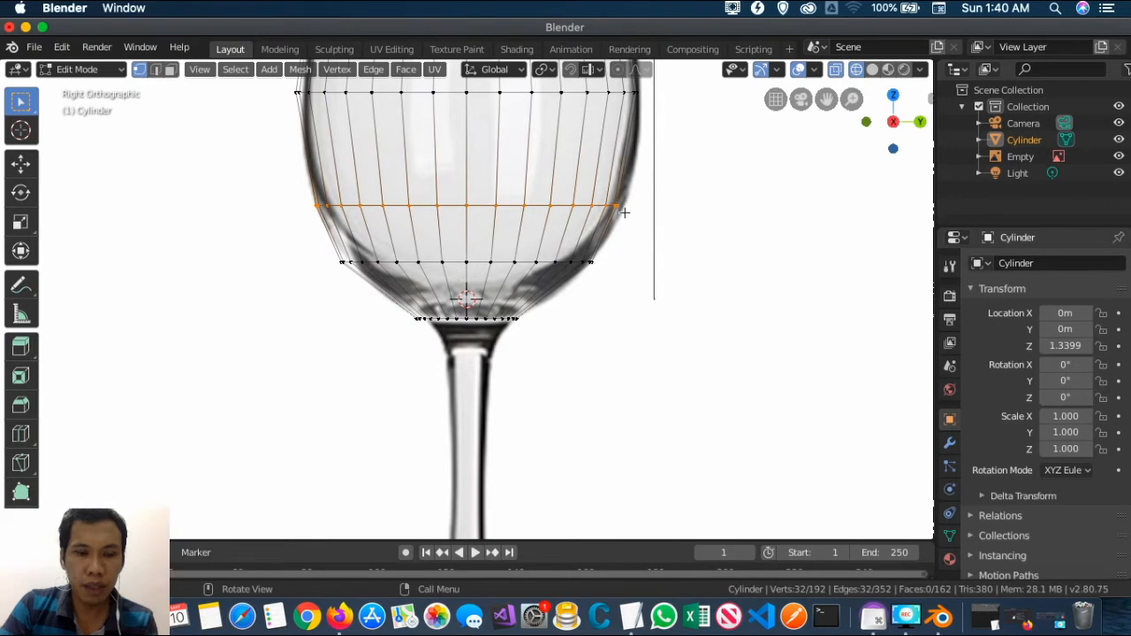
key(s)
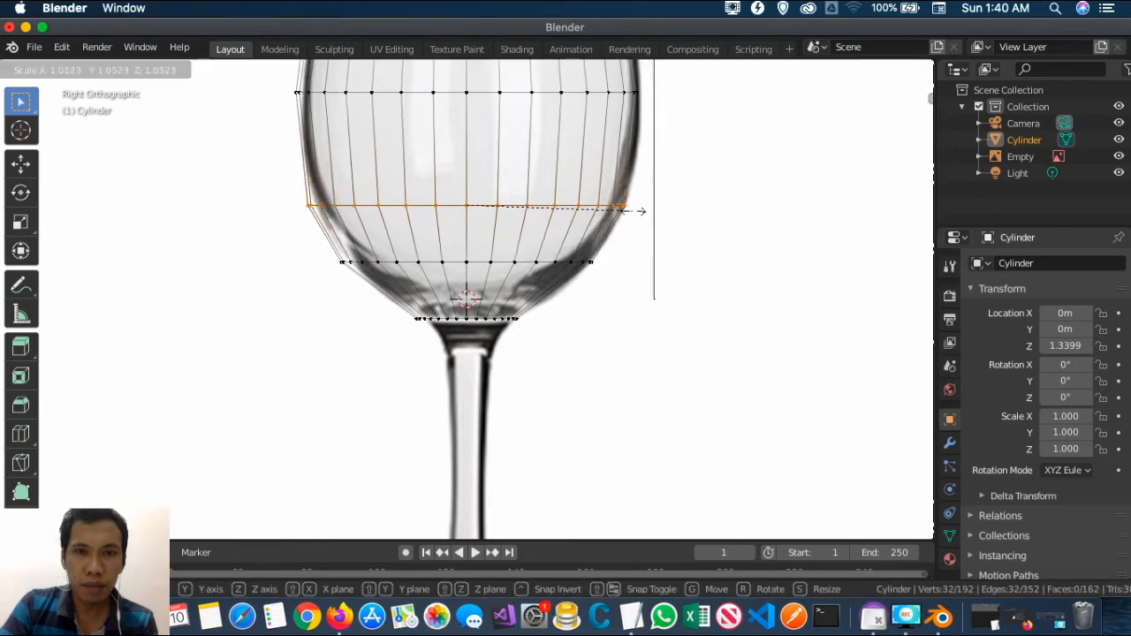
click(626, 206)
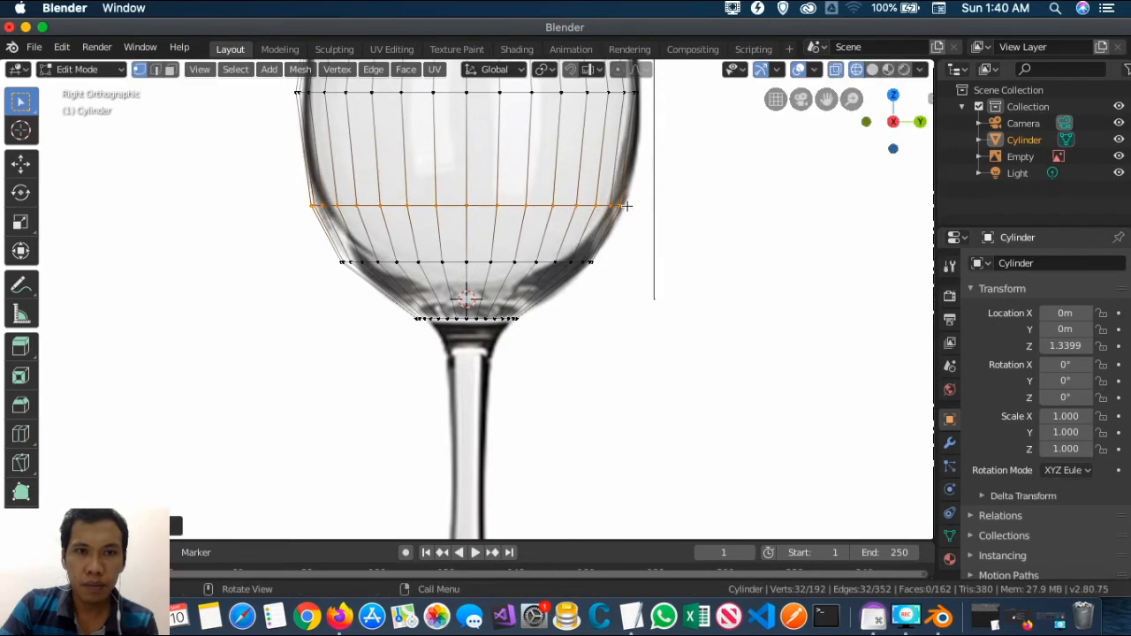
- Examine the bowl's mesh and its bottom ring from several angles in perspective
middle_drag(628, 189, 358, 167)
mouse_move(480, 250)
middle_down()
mouse_move(496, 230)
mouse_move(478, 255)
middle_up()
right_click(476, 300)
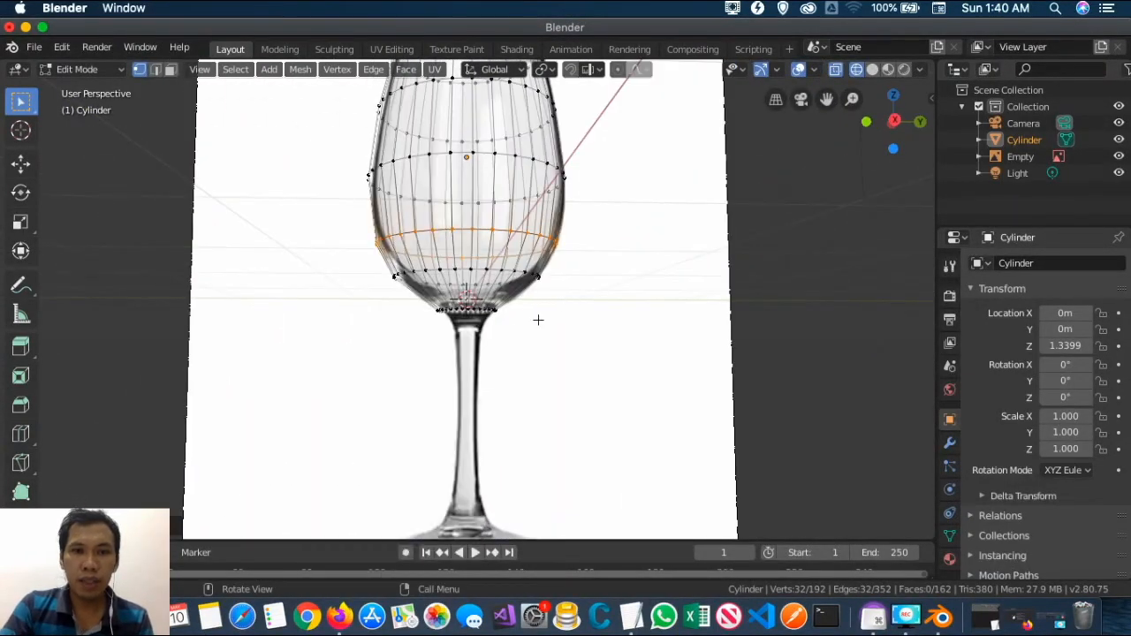
scroll(471, 320, up, 8)
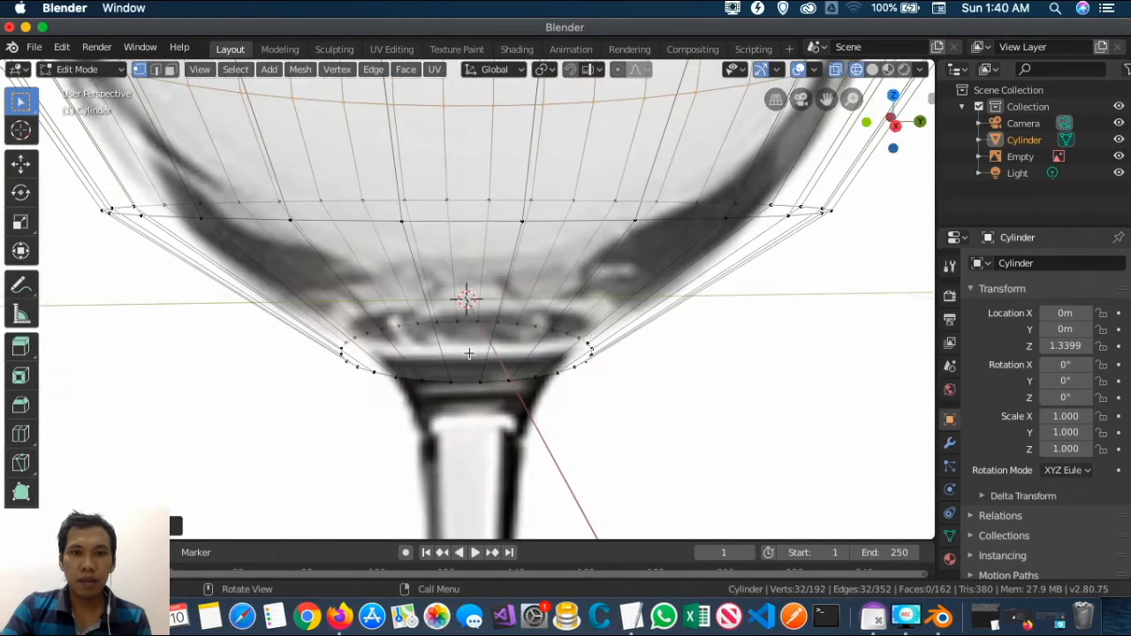
scroll(468, 359, down, 3)
click(568, 327)
scroll(568, 328, down, 3)
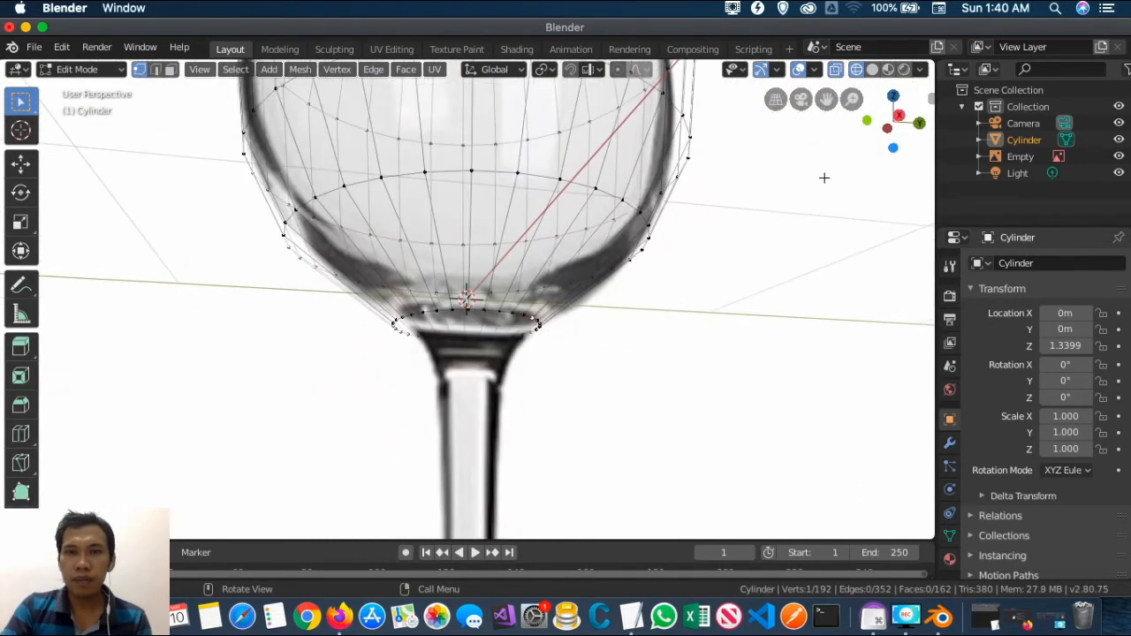
middle_drag(446, 345, 354, 317)
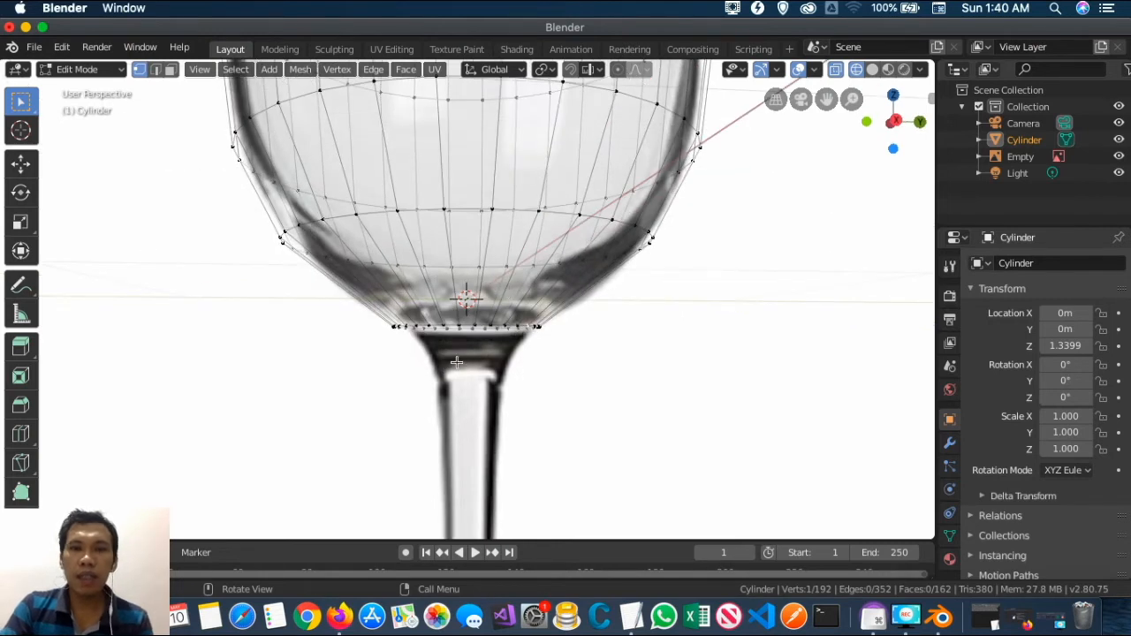
- In left orthographic view, extrude the bowl's bottom ring down about 0.15 m and scale it down to the width of the stem top
click(919, 122)
click(919, 123)
click(920, 122)
click(919, 122)
click(919, 122)
click(919, 122)
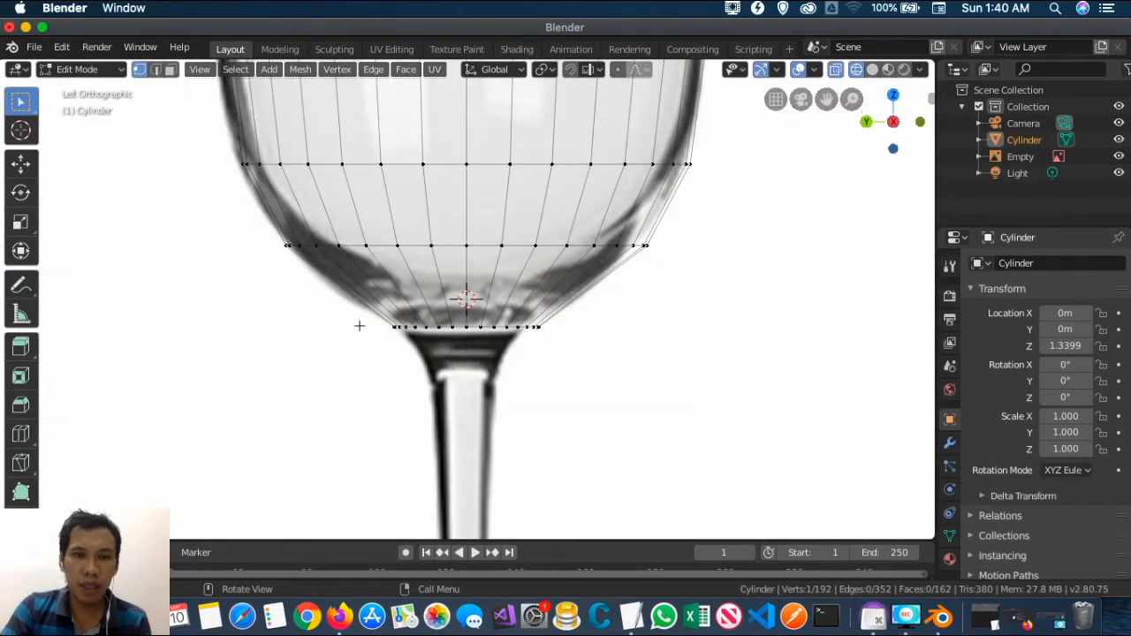
drag(314, 301, 624, 382)
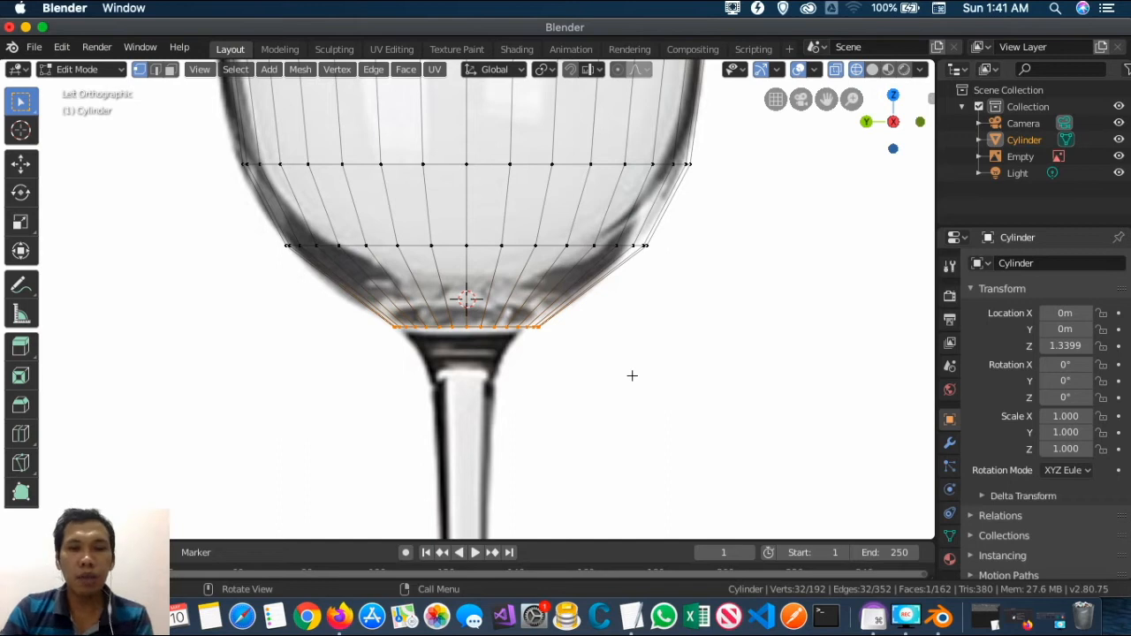
key(e)
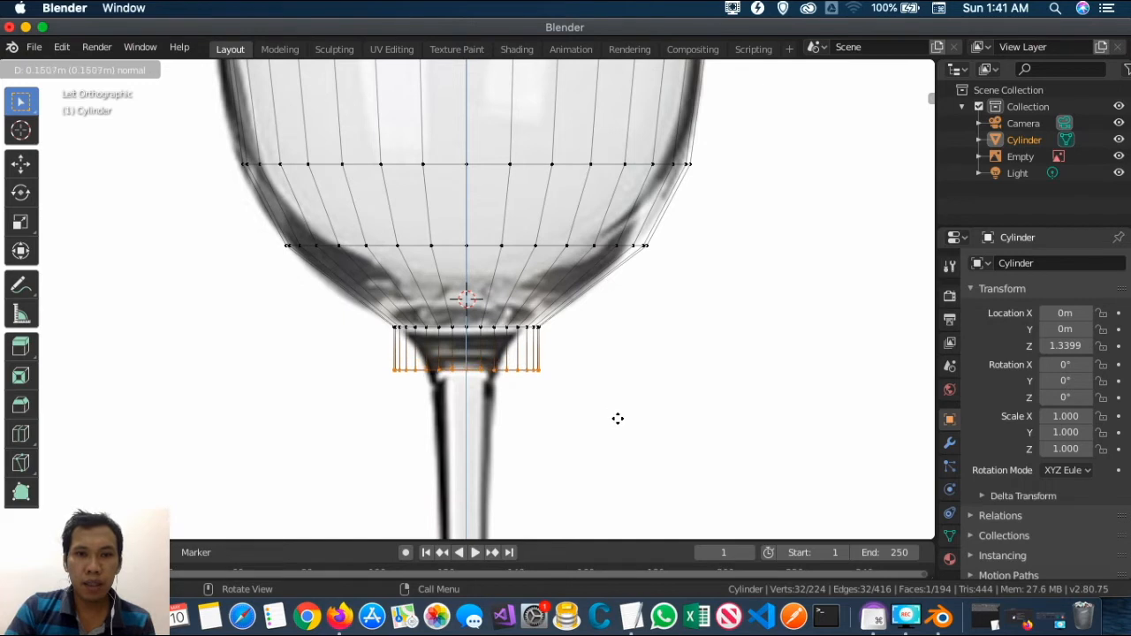
click(618, 418)
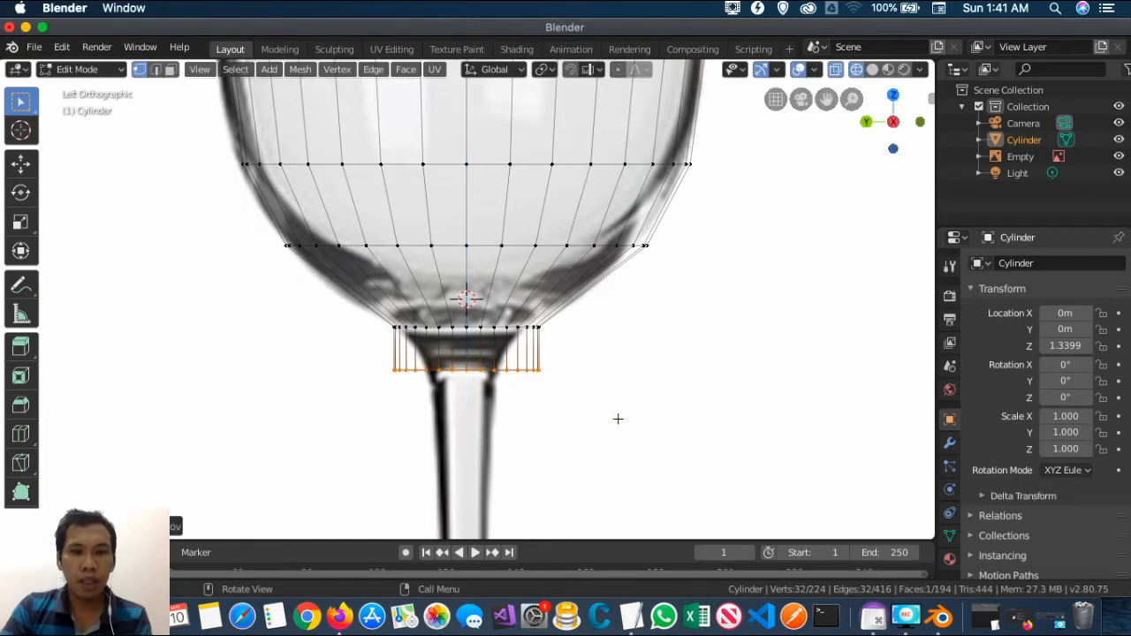
key(s)
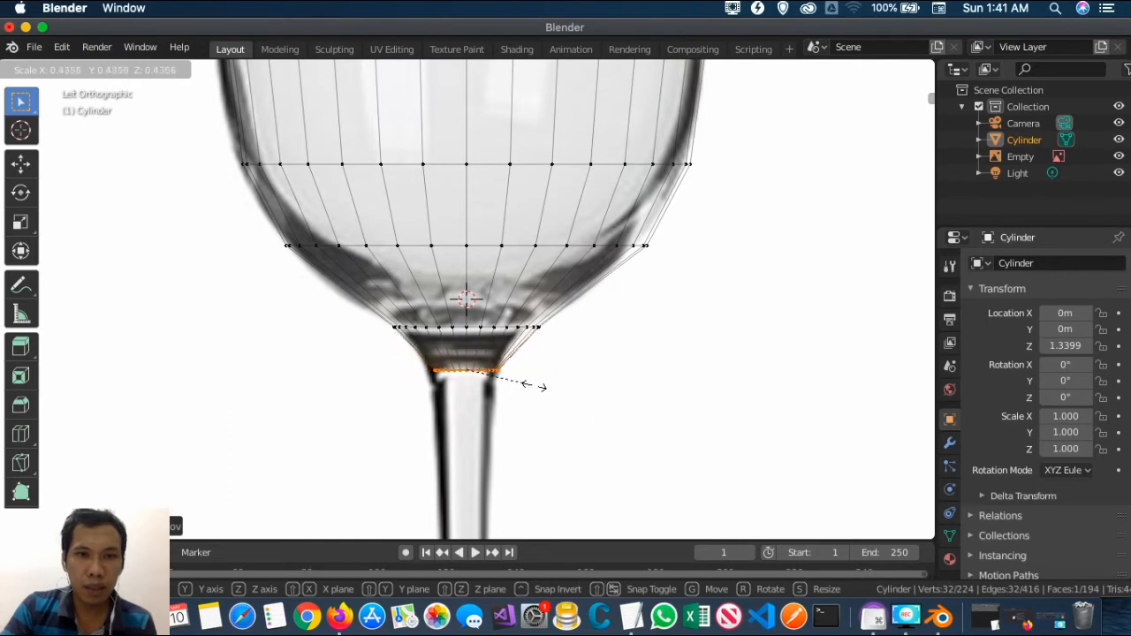
click(541, 386)
- Extrude the narrowed bottom ring straight down along the stem in the reference image
scroll(530, 360, down, 2)
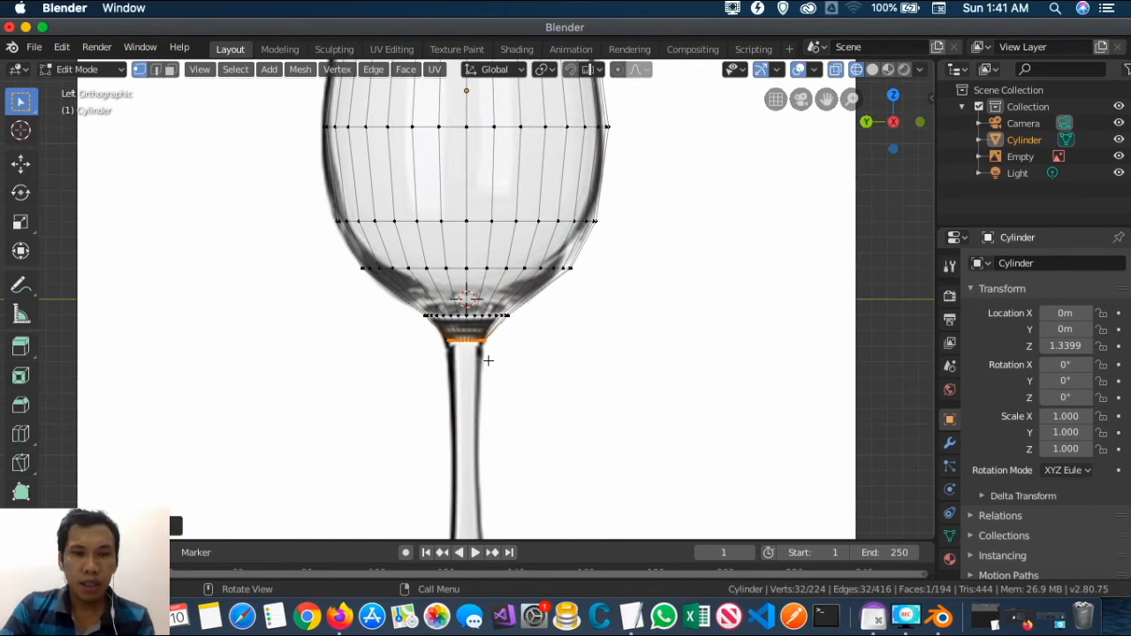
key(e)
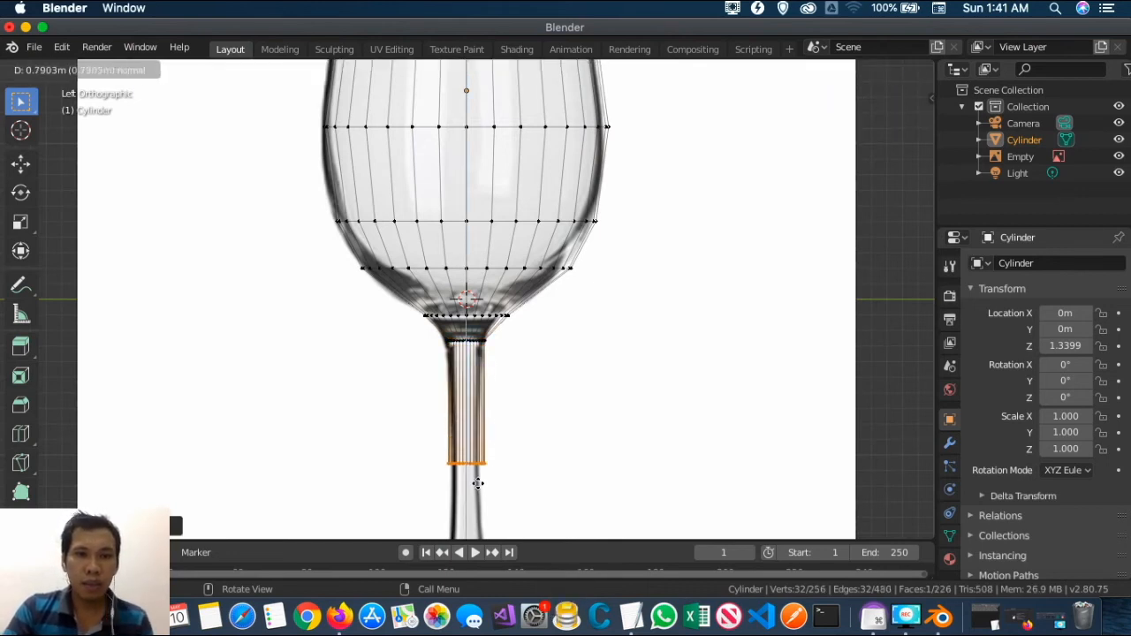
click(479, 531)
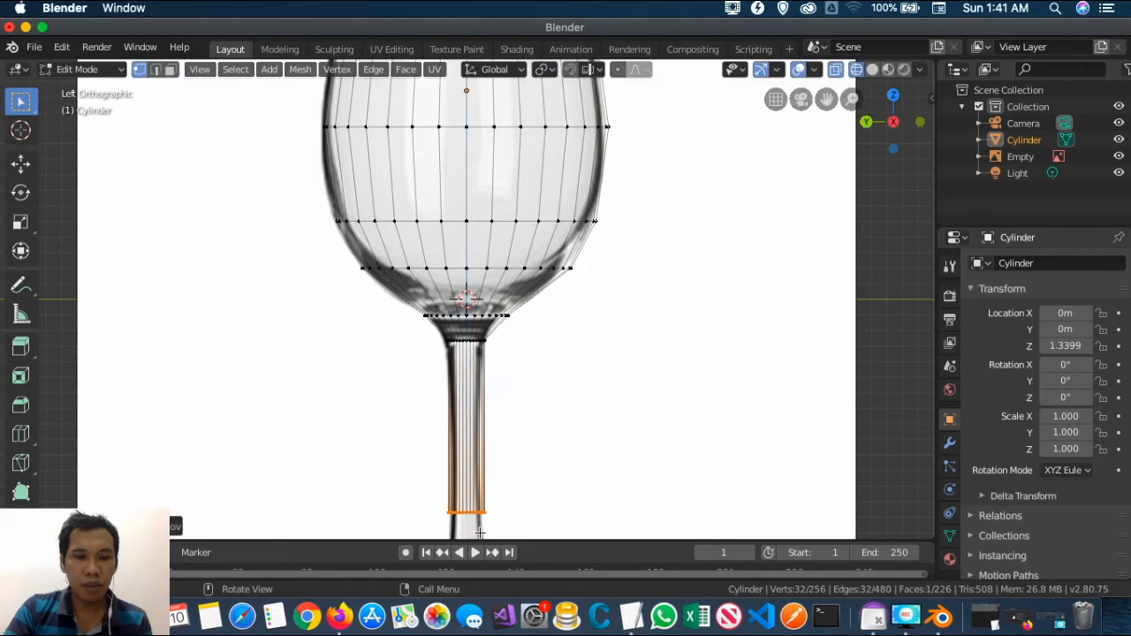
- Scale down the ring partway down the stem to match the stem's width in the reference image
key(s)
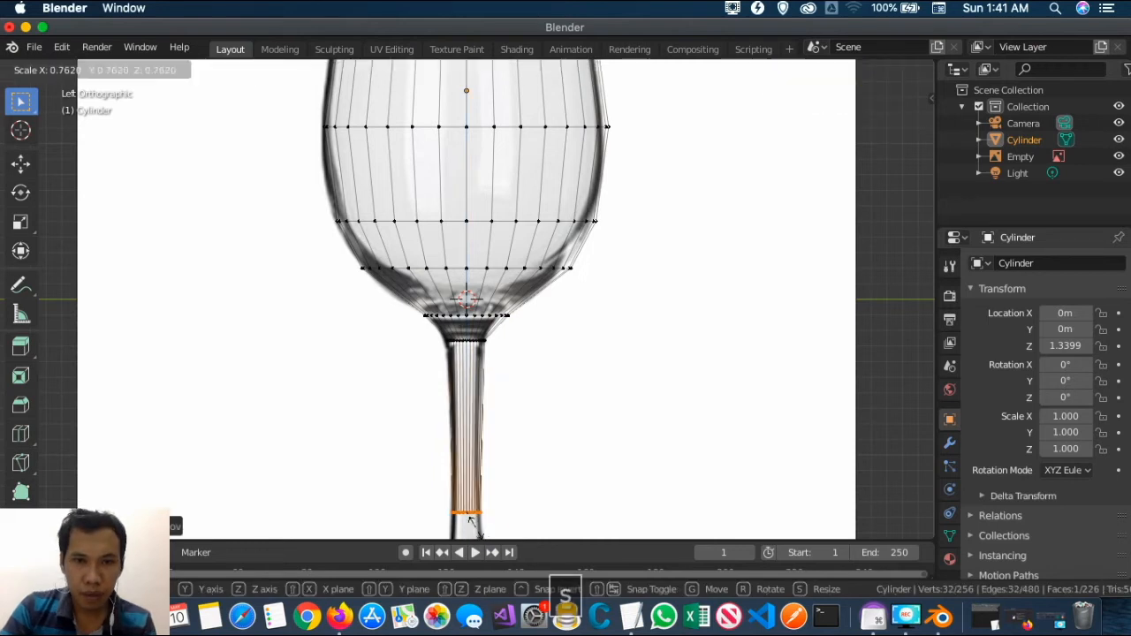
click(509, 477)
scroll(510, 477, down, 4)
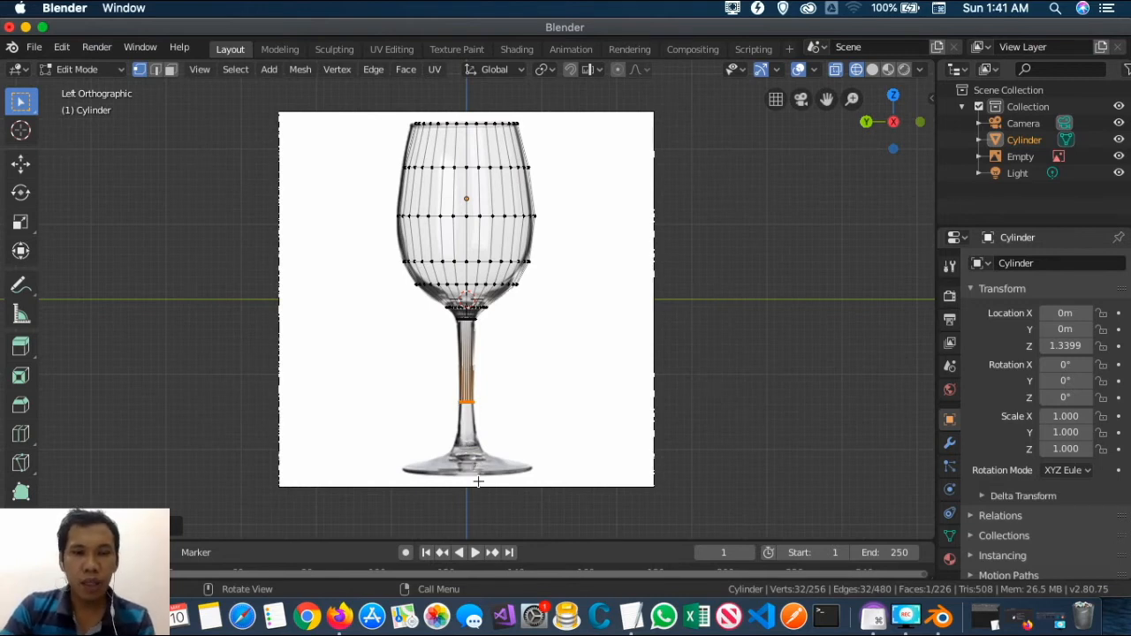
- Extrude the stem's bottom ring down about 0.55 m and widen it to match the flare above the foot
key(e)
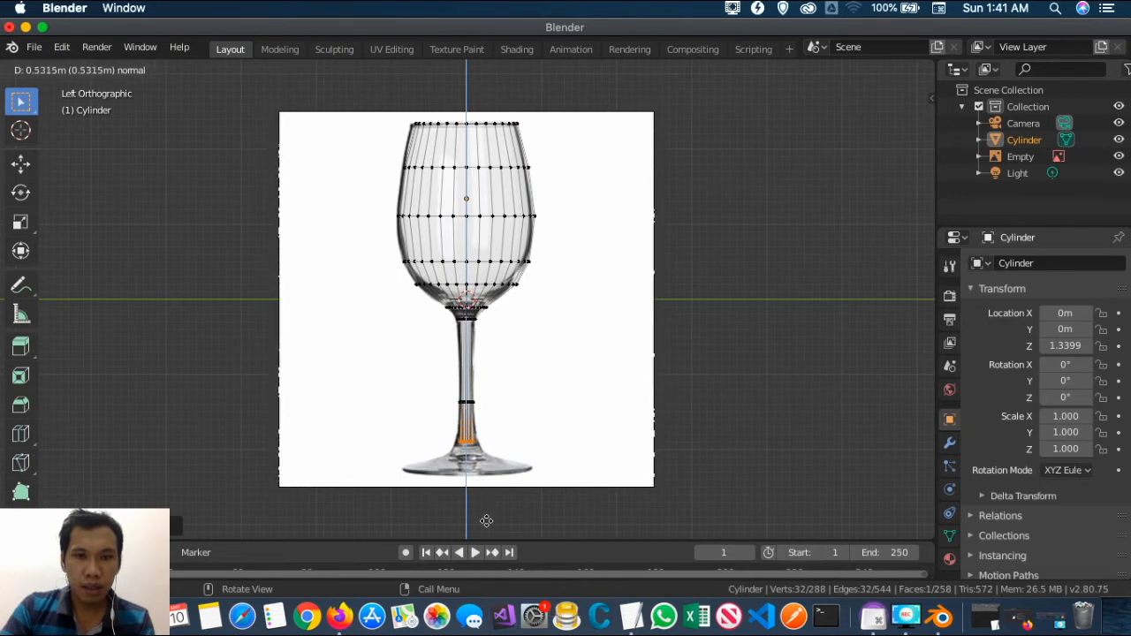
click(486, 522)
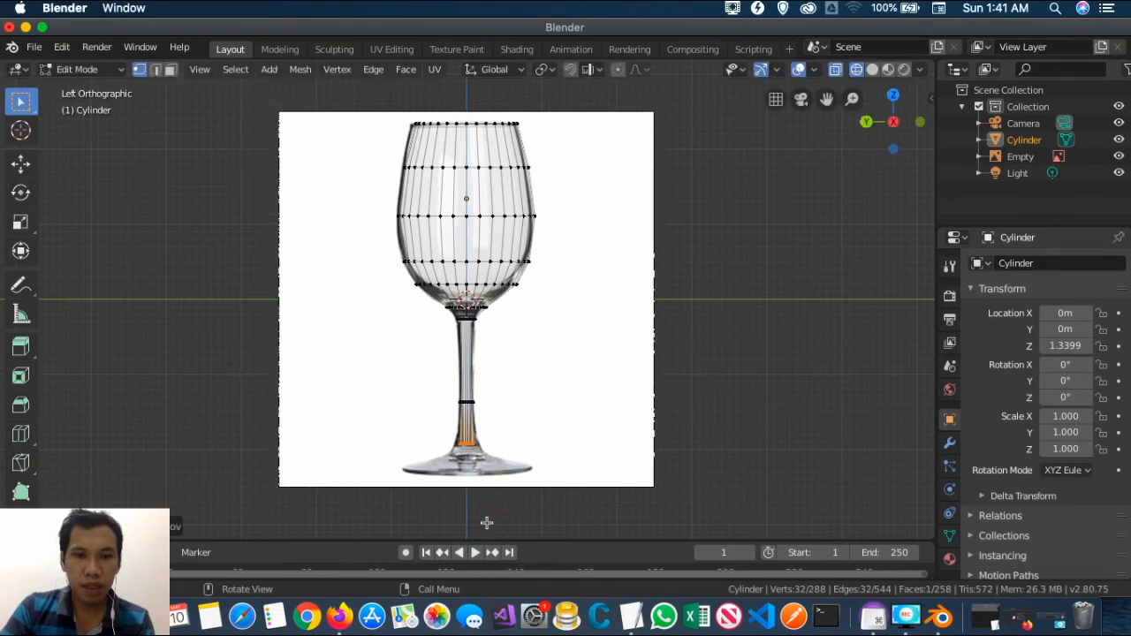
key(s)
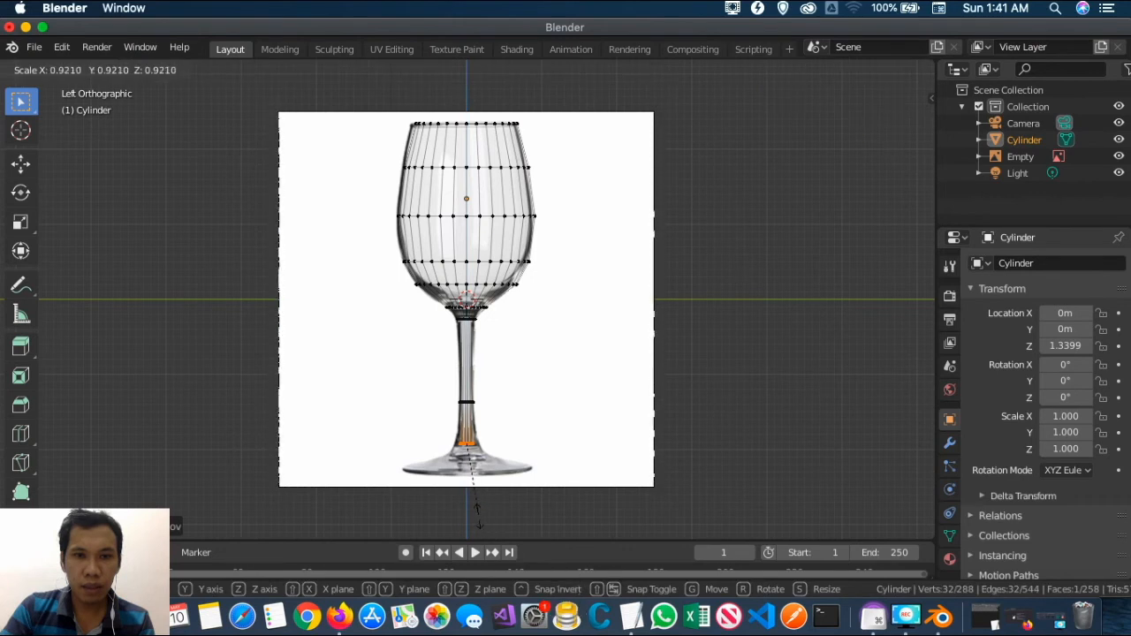
click(571, 534)
- Extrude the flared ring down about 0.13 m and enlarge it to match the top of the glass foot
scroll(486, 497, up, 4)
scroll(486, 497, down, 1)
shift+scroll(490, 476, down, 5)
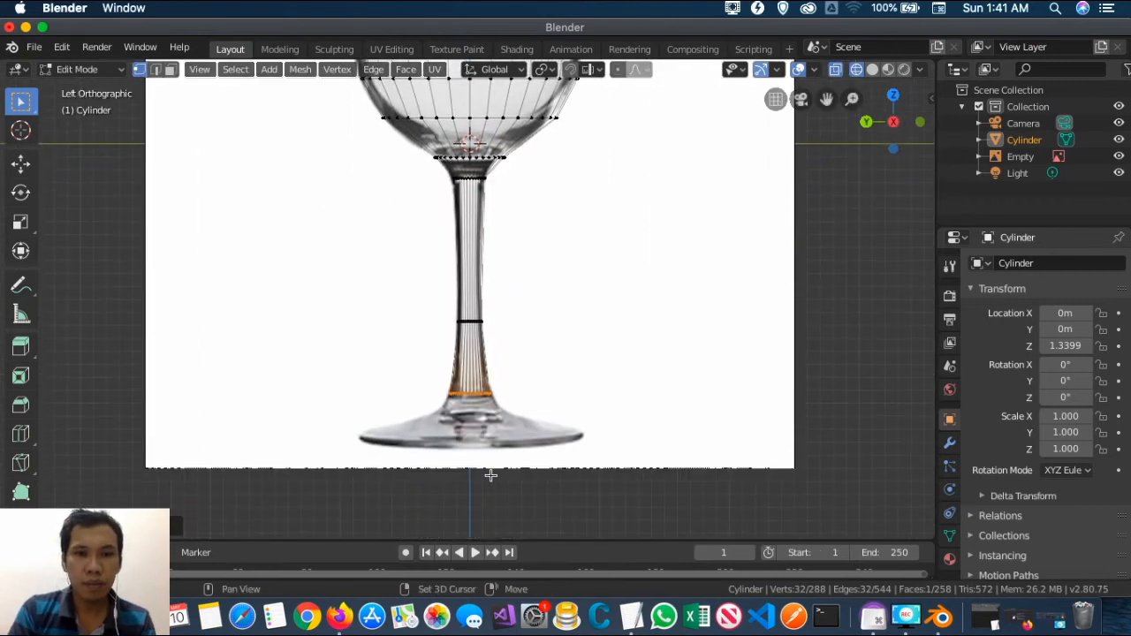
shift+scroll(491, 476, down, 2)
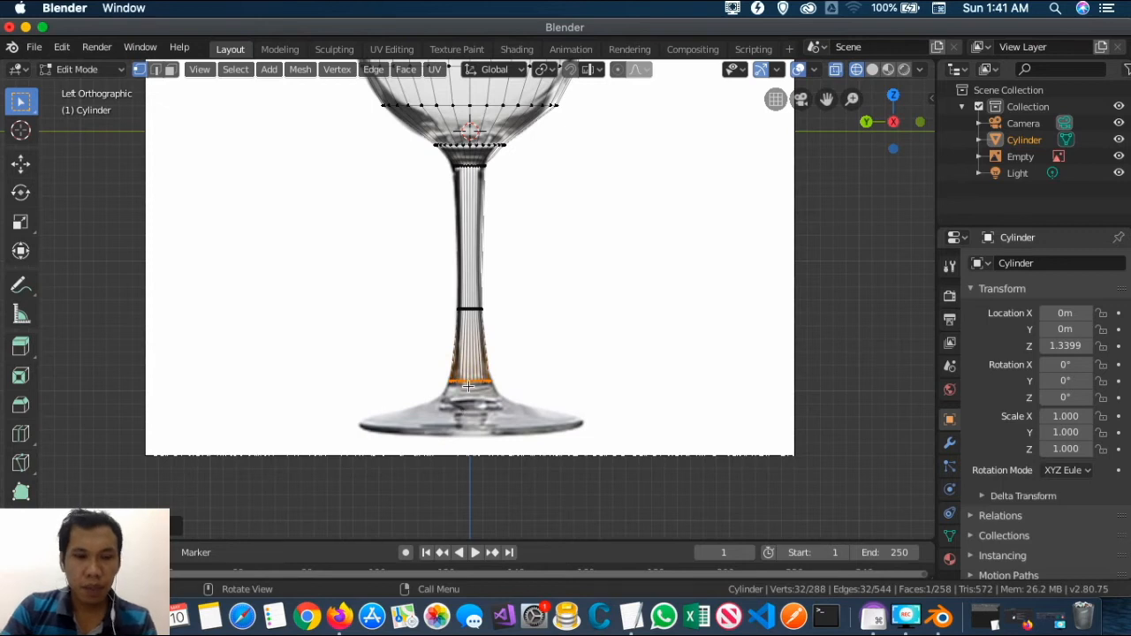
key(e)
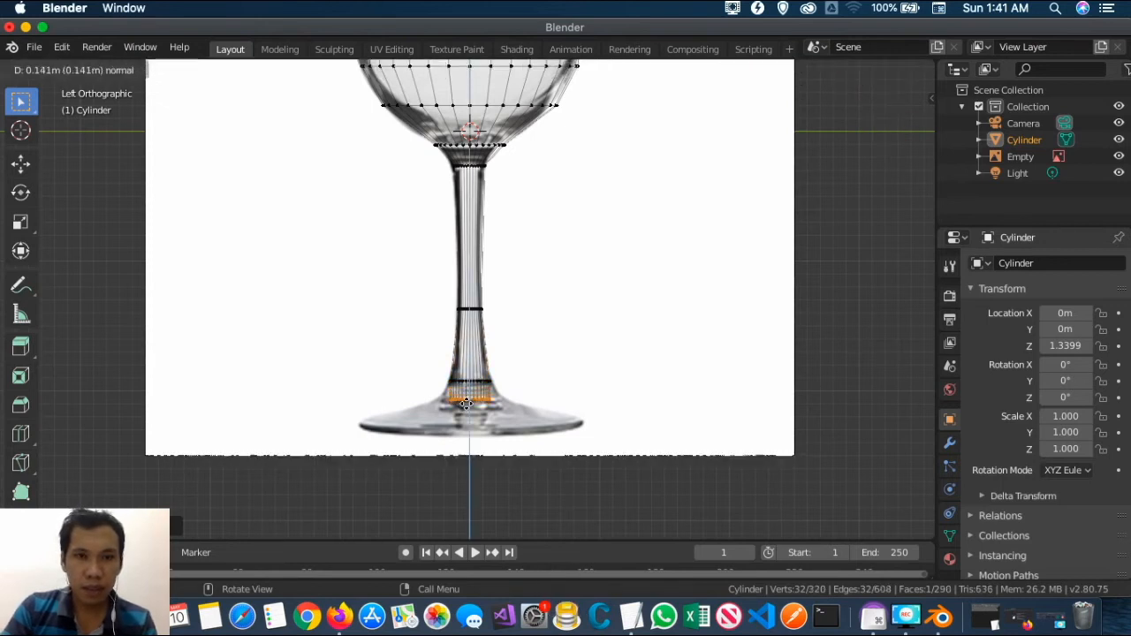
click(468, 403)
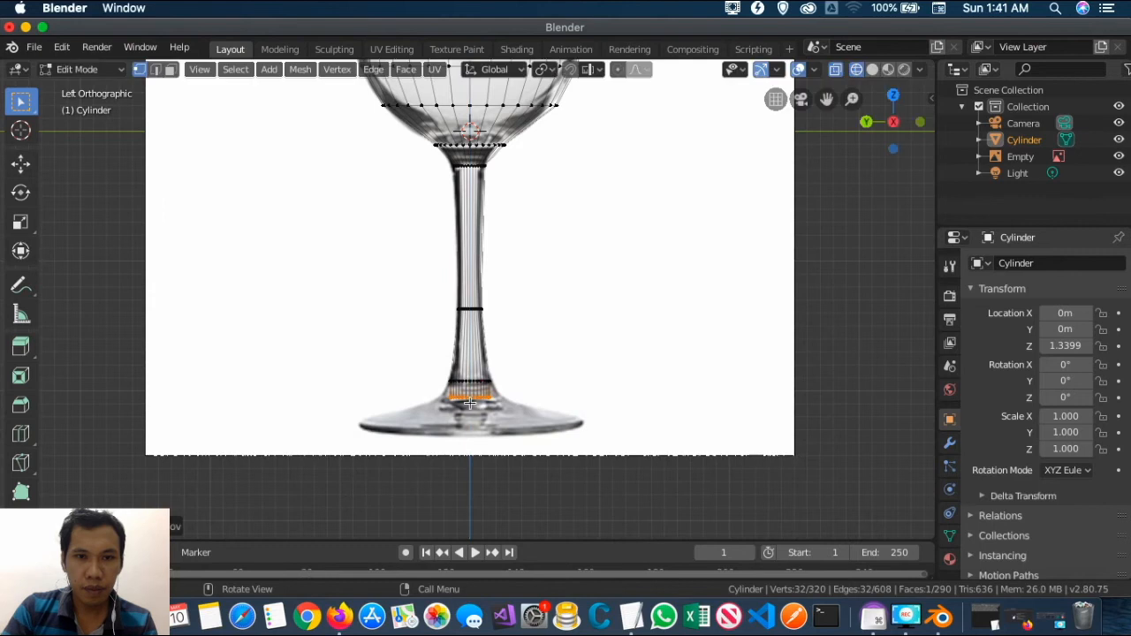
key(s)
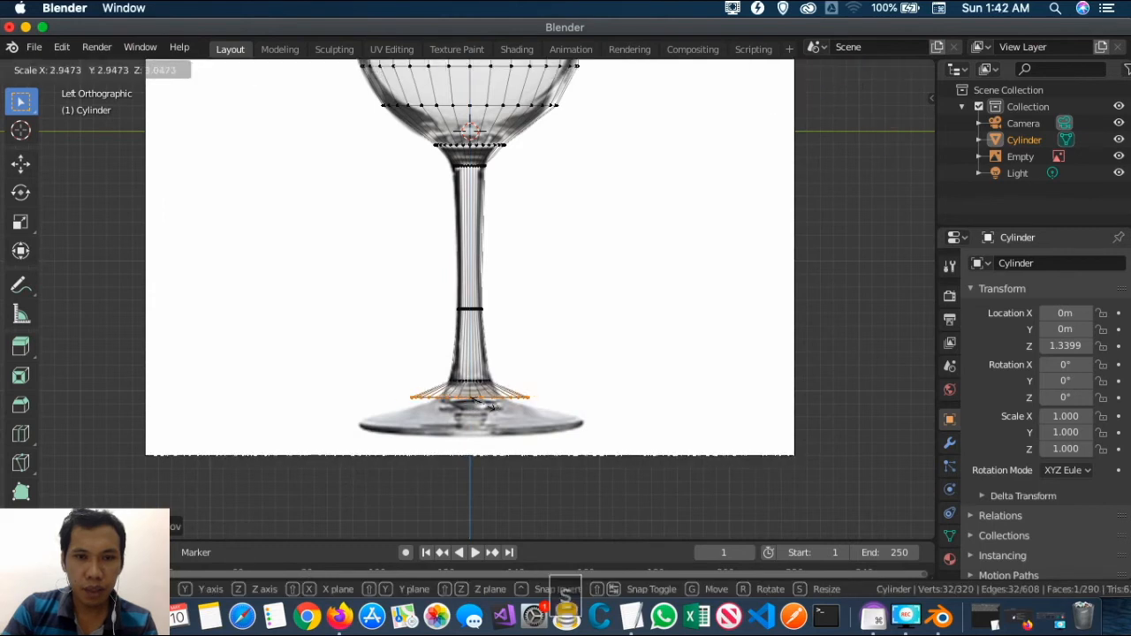
click(478, 404)
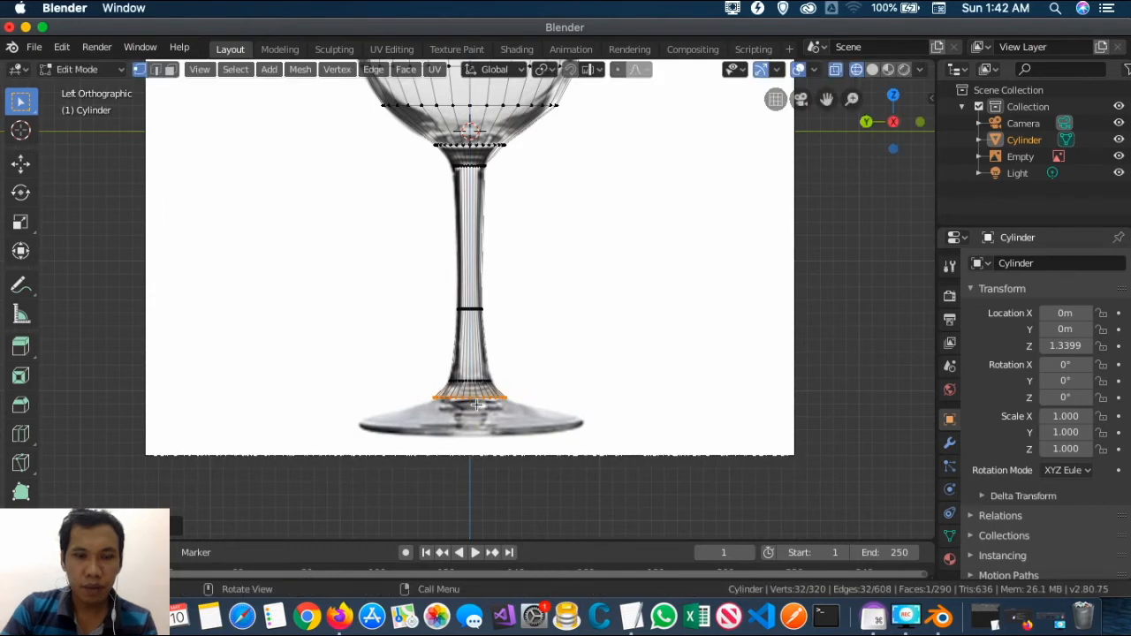
- Extrude the ring down about 0.25 m to the foot's base and scale it about 3.2 times to the foot's full width
key(e)
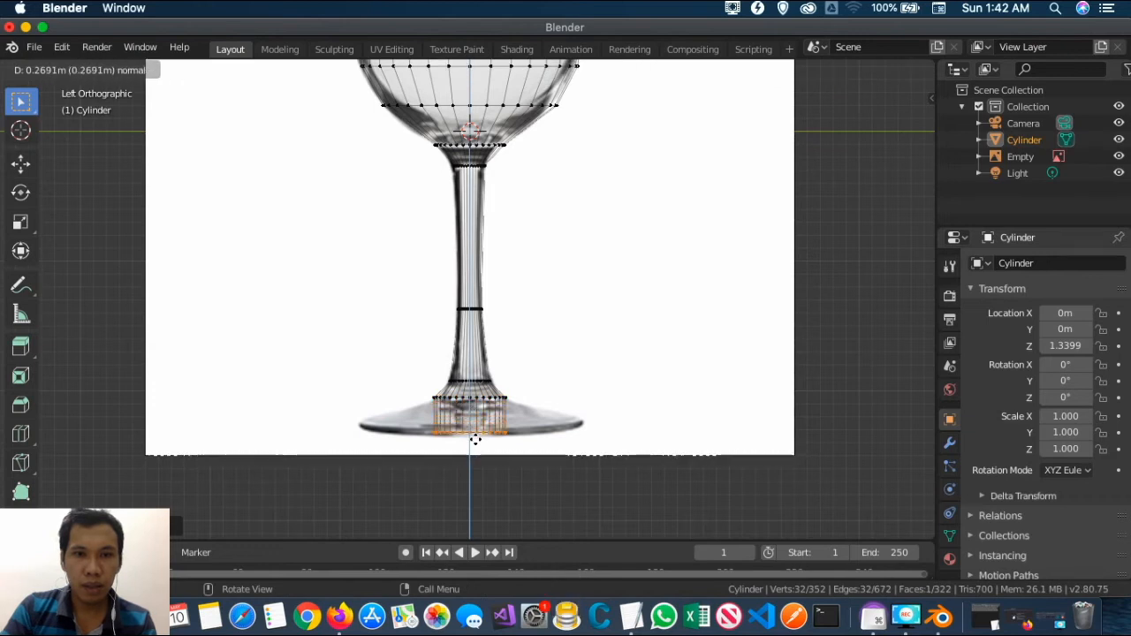
click(476, 435)
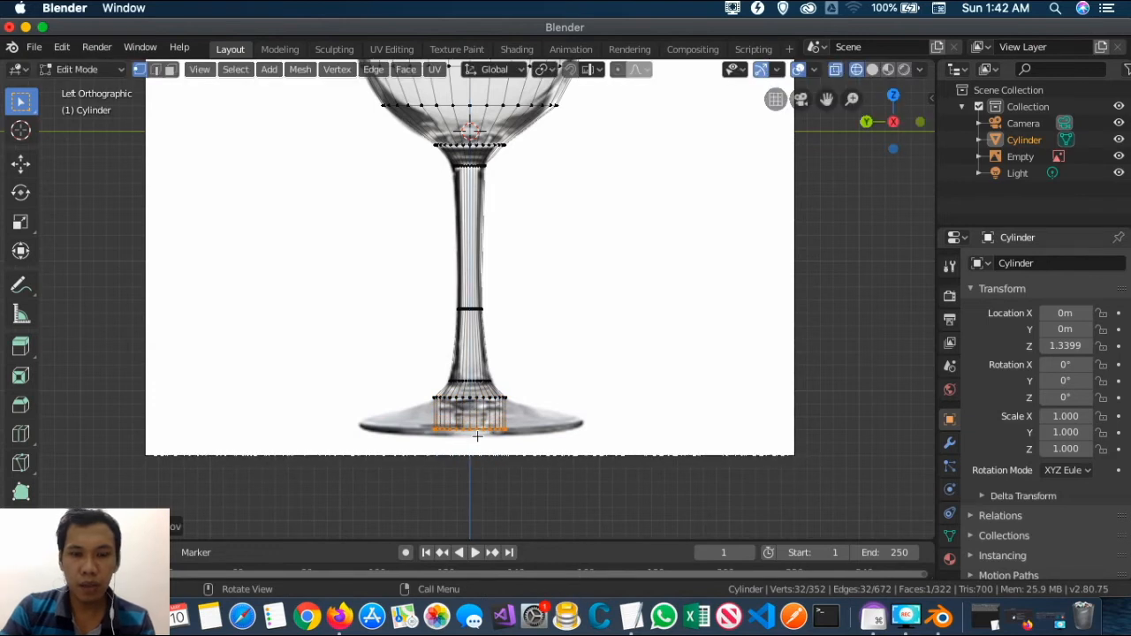
key(s)
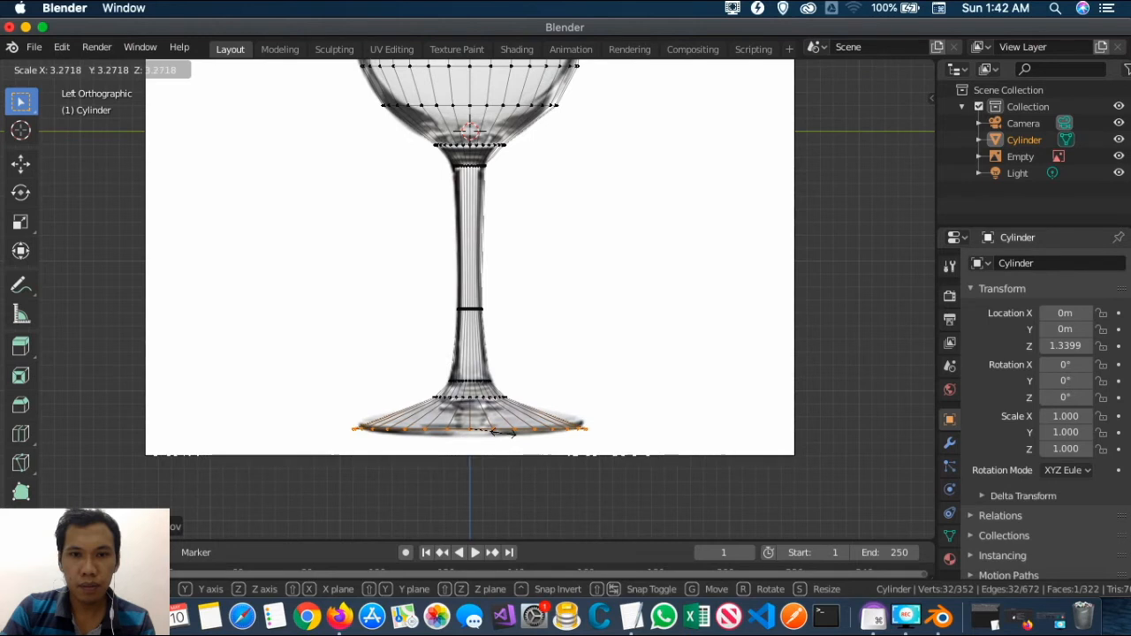
click(498, 433)
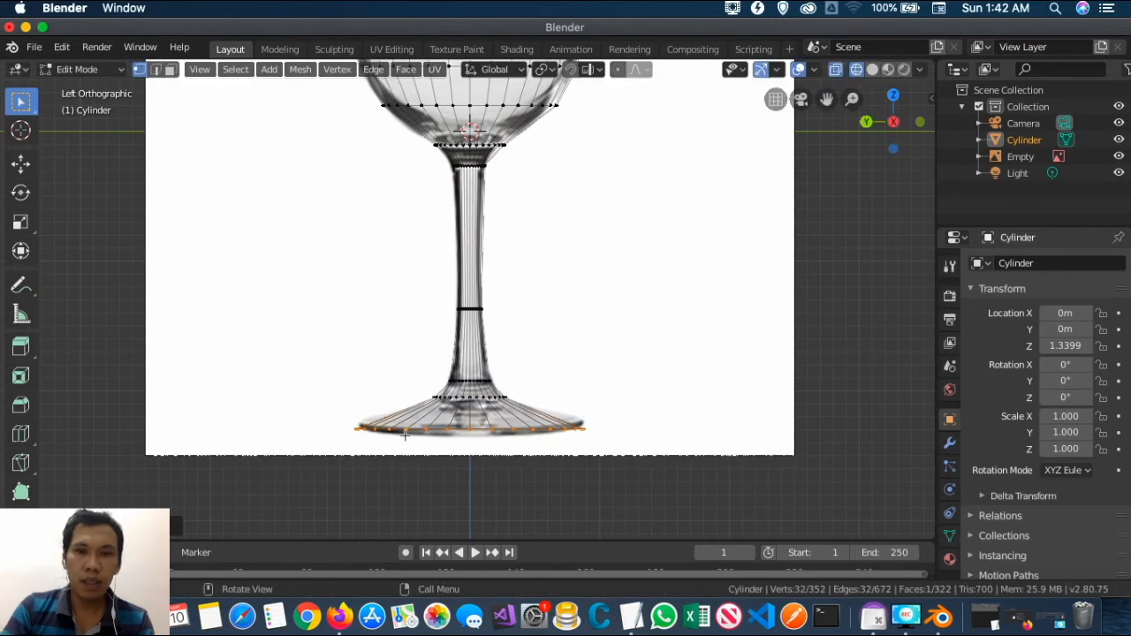
- Hide the Empty reference image and display the wine glass in solid shading from a perspective view
middle_drag(501, 435, 530, 327)
middle_drag(537, 237, 508, 221)
scroll(510, 236, down, 5)
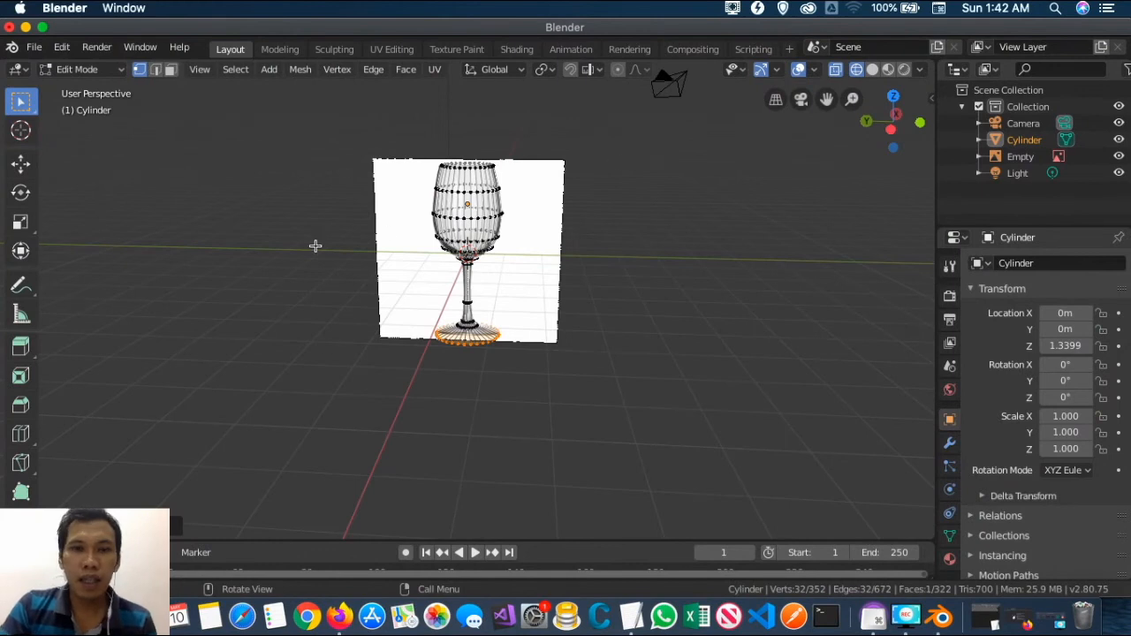
click(1119, 157)
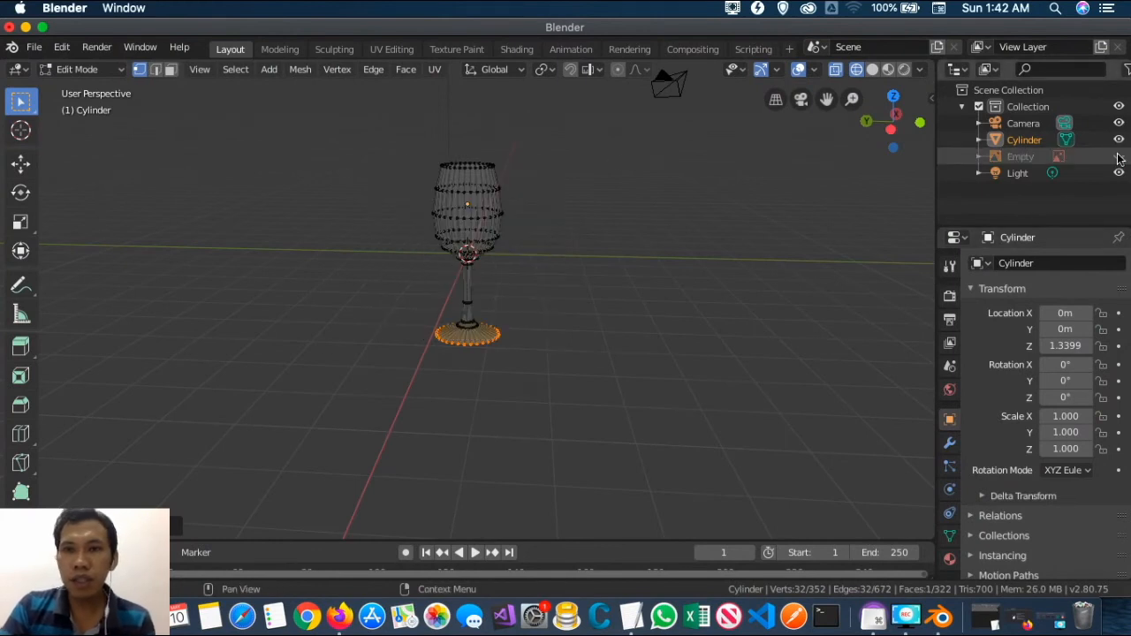
middle_drag(527, 162, 405, 214)
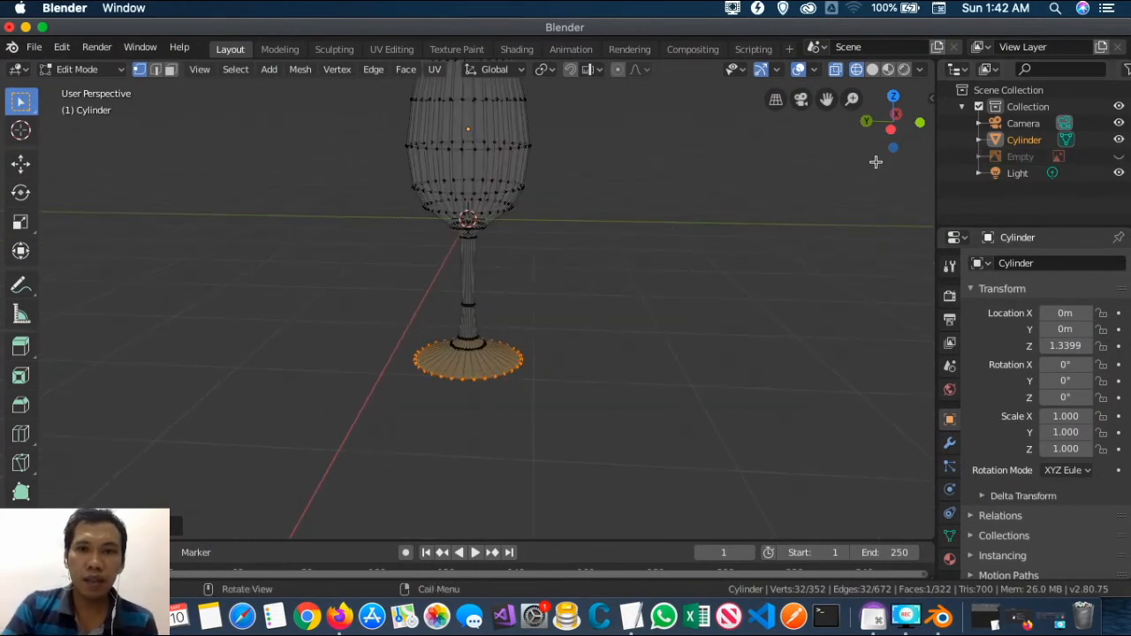
click(872, 69)
- Try selecting the bowl's top cap in vertex, edge and face select modes, then clear the selection
middle_drag(501, 182, 60, 281)
right_click(496, 288)
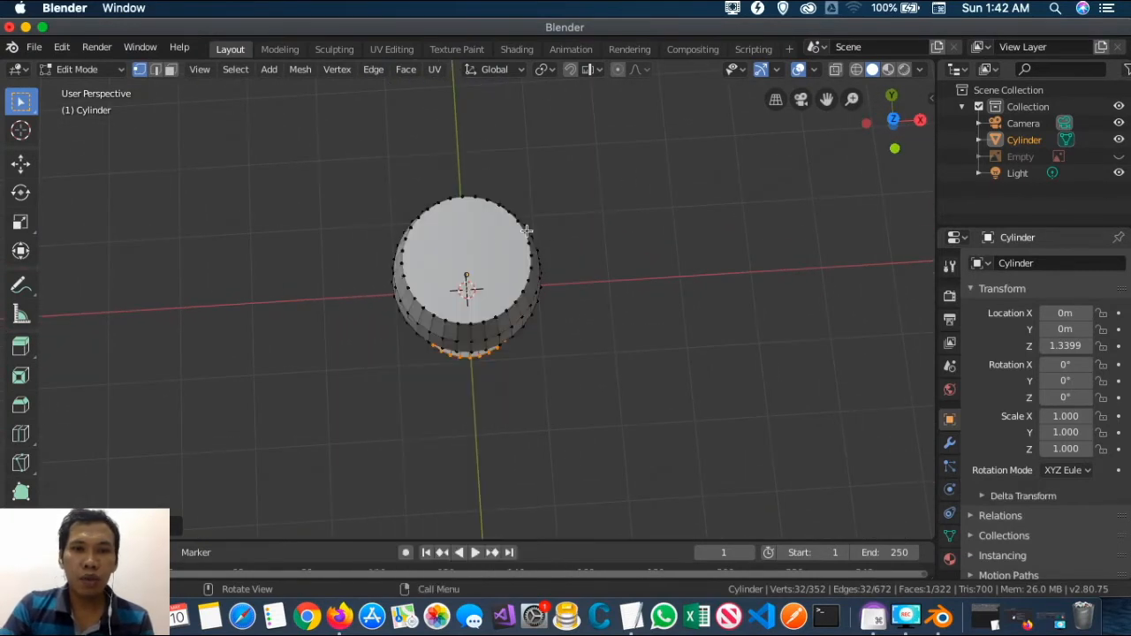
click(437, 243)
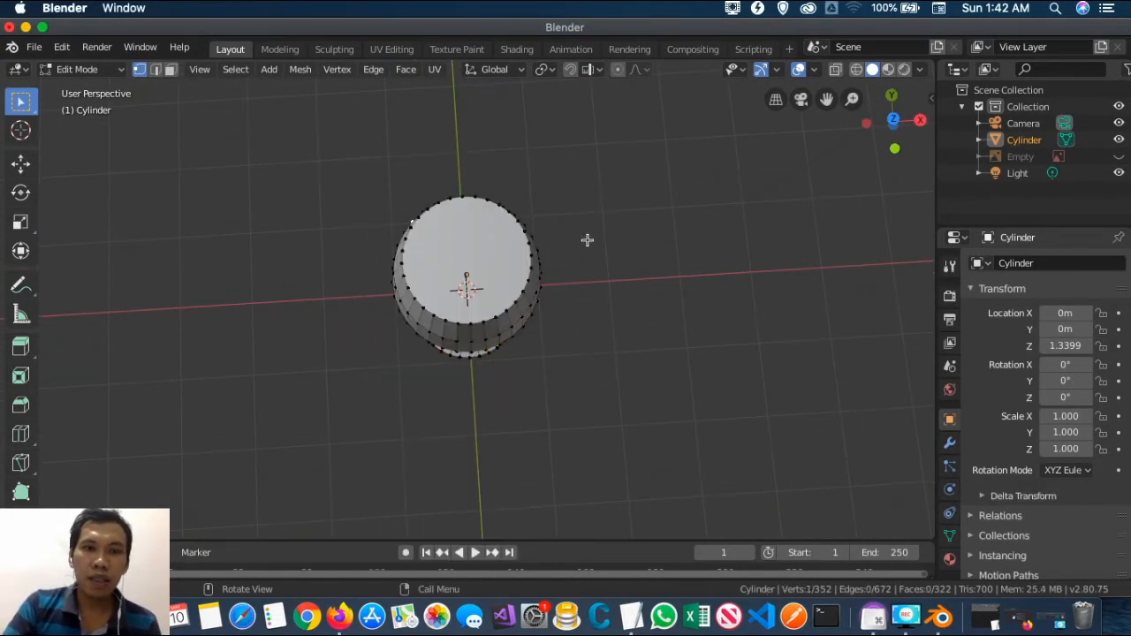
middle_drag(454, 244, 469, 218)
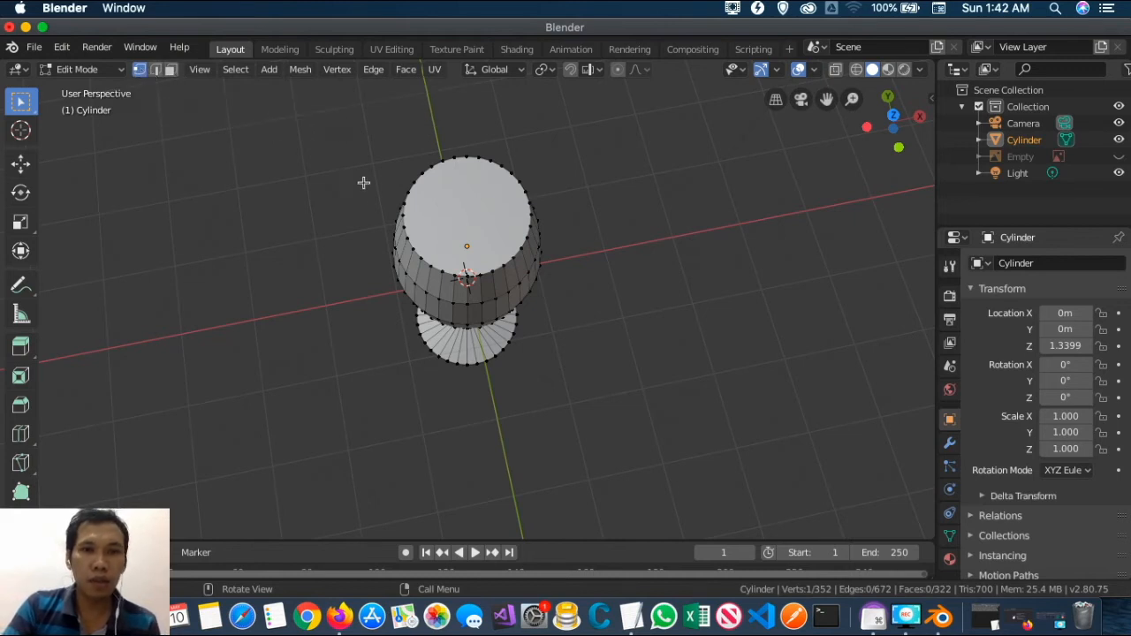
scroll(443, 251, up, 5)
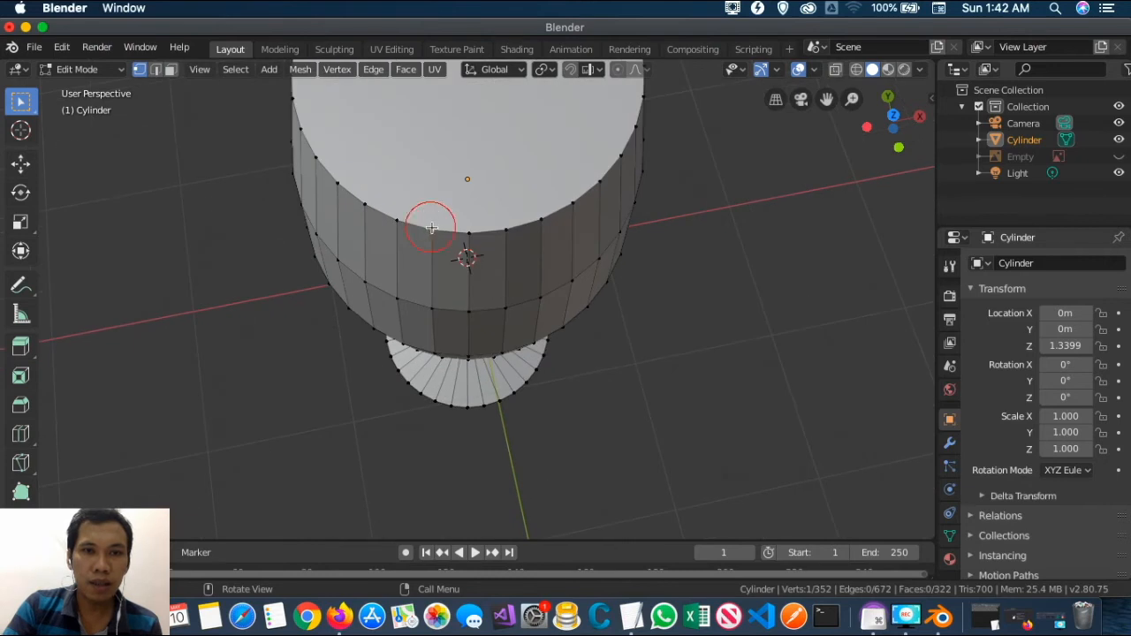
click(156, 69)
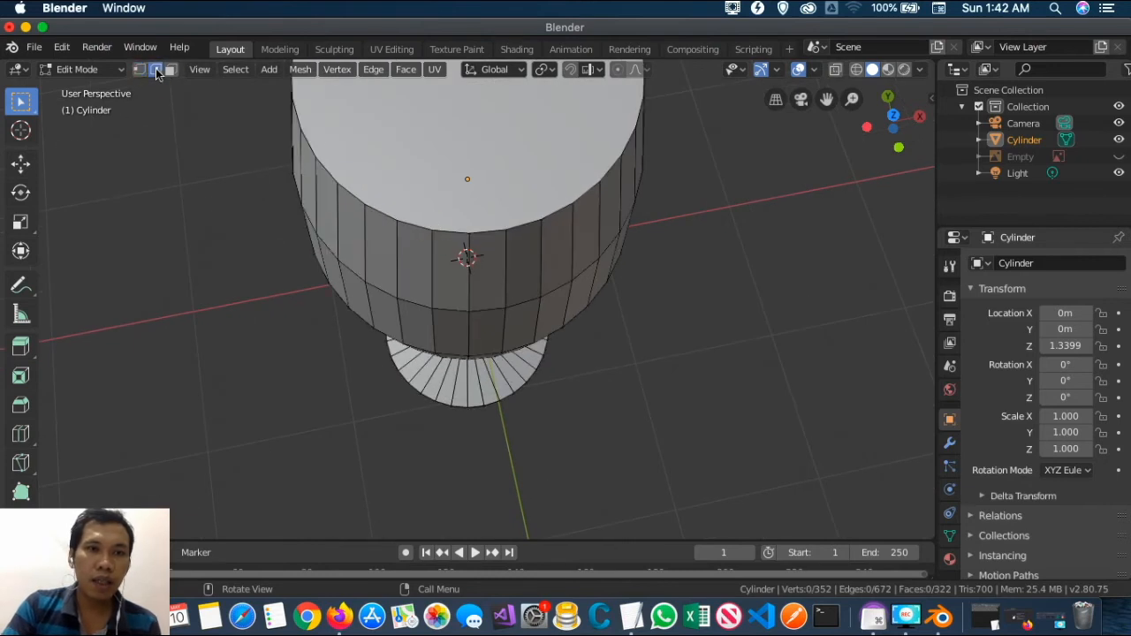
click(394, 241)
click(366, 234)
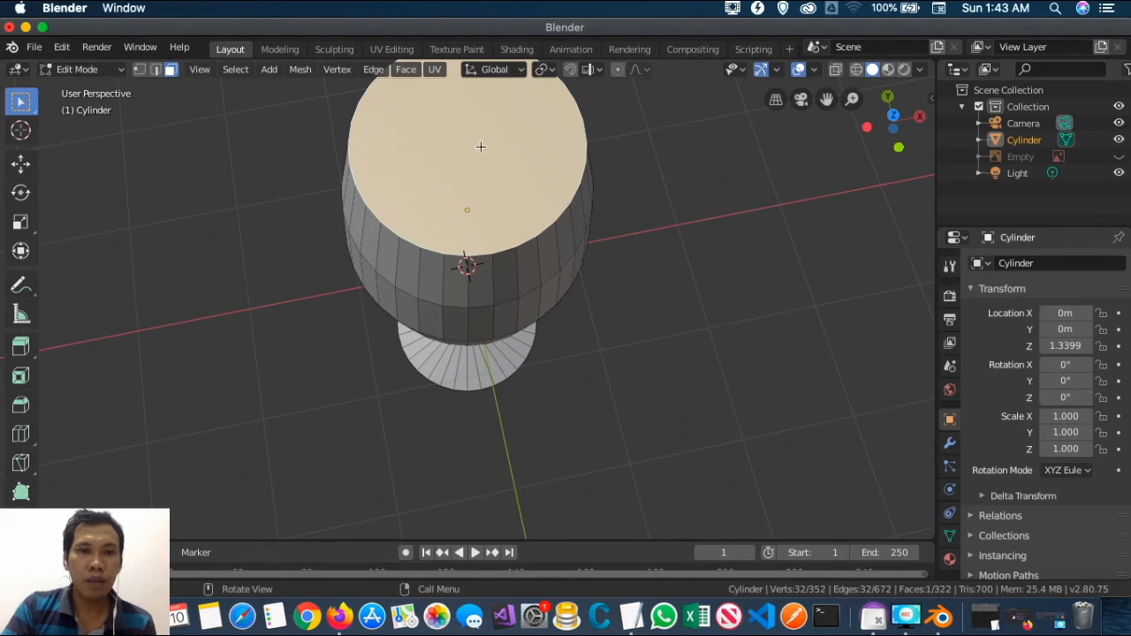
click(190, 109)
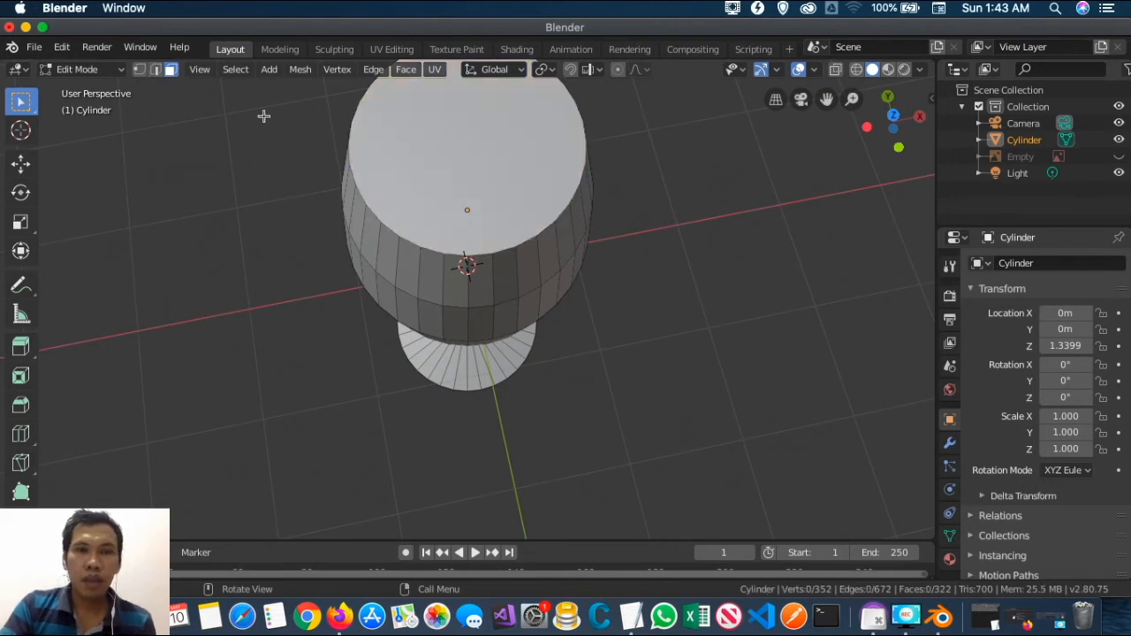
- Switch back and forth between vertex and edge select modes to compare them
click(157, 69)
click(142, 70)
click(155, 71)
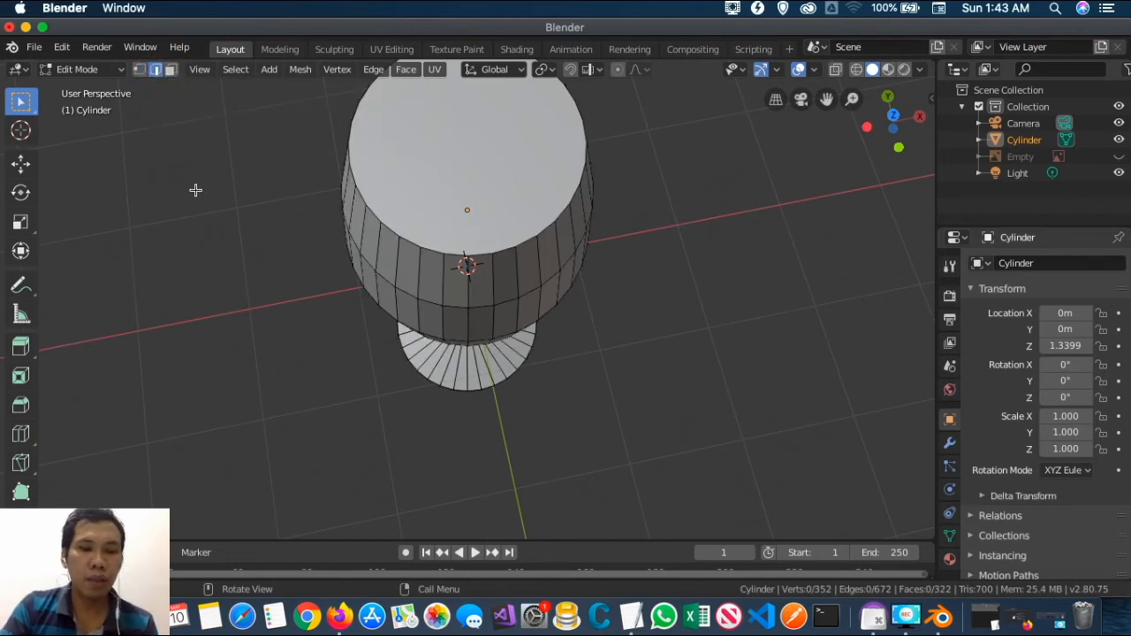
key(1)
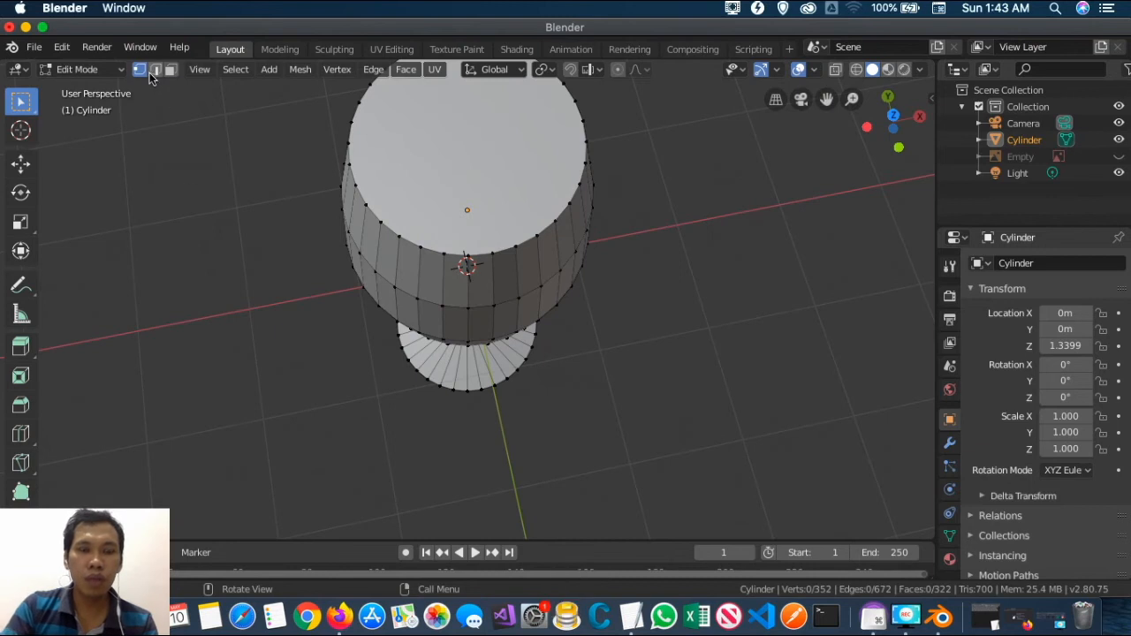
key(2)
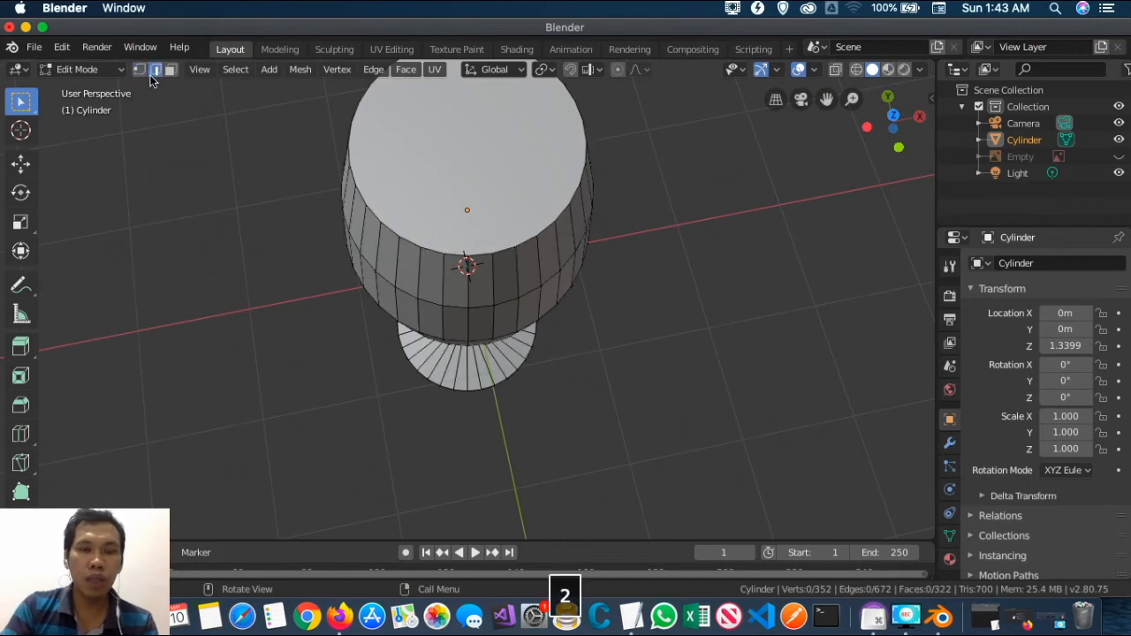
- In face select mode, delete the bowl's top cap with the Faces option to open the glass
key(3)
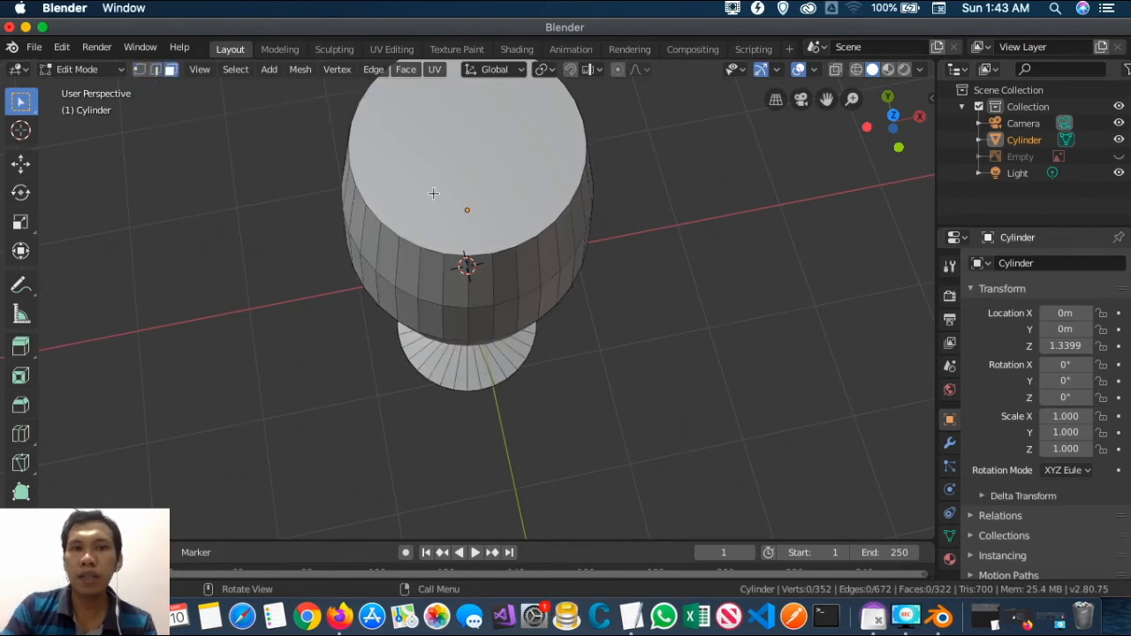
click(472, 166)
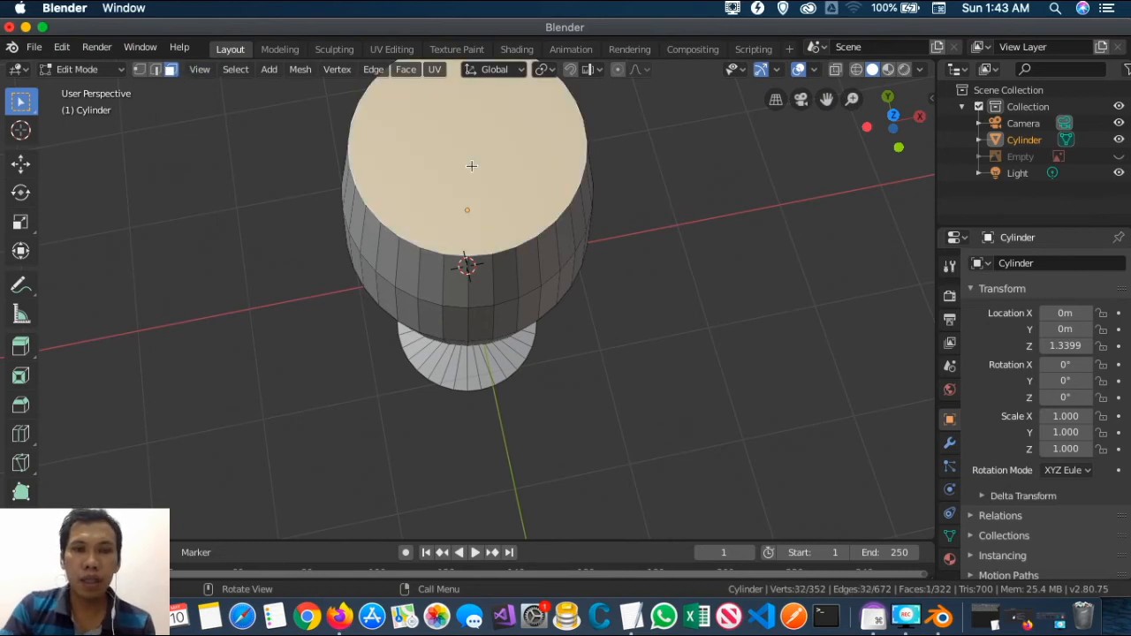
key(x)
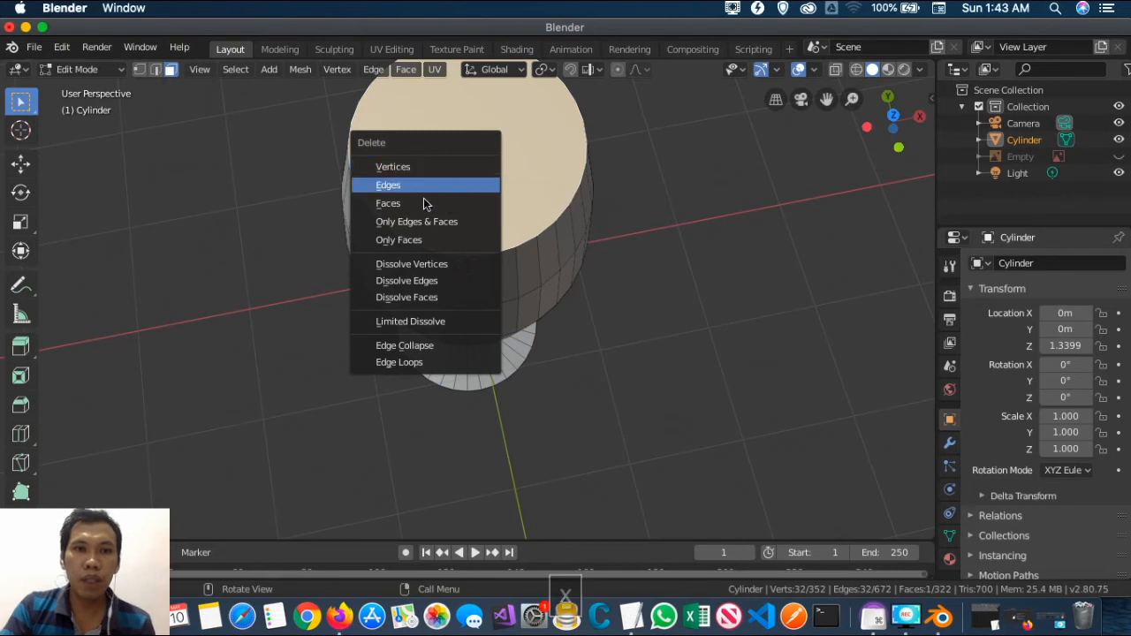
click(419, 204)
- Examine the opened wine glass from the side and from above, including the inside of the bowl
scroll(498, 182, down, 4)
scroll(498, 182, down, 5)
scroll(480, 209, up, 5)
scroll(513, 273, down, 4)
scroll(498, 233, down, 10)
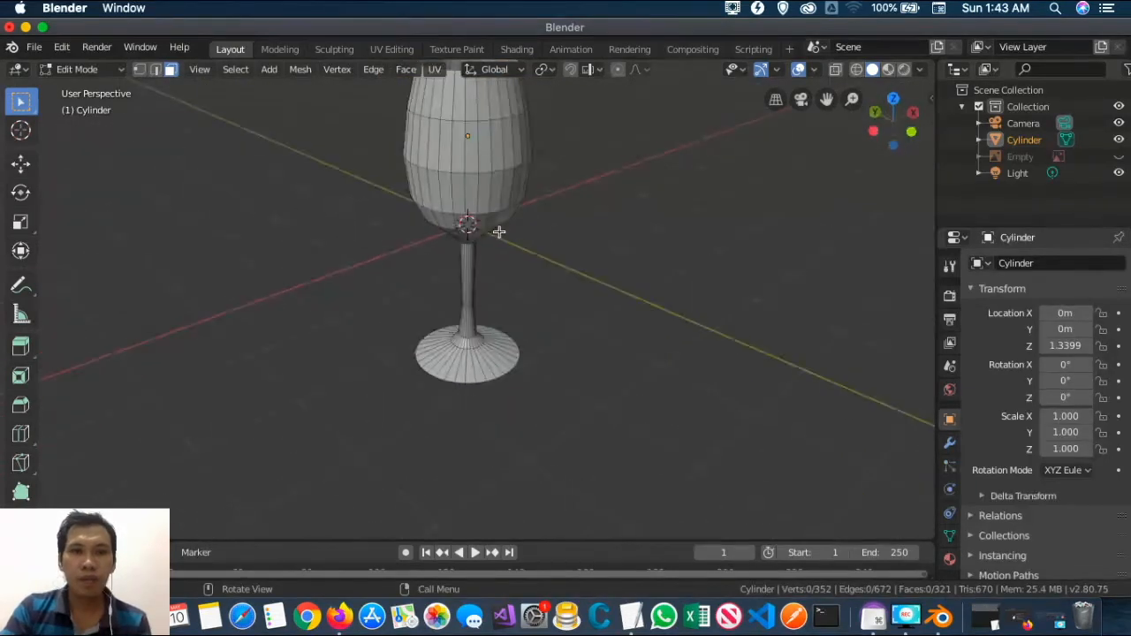
scroll(480, 281, down, 5)
scroll(480, 281, up, 4)
scroll(479, 282, up, 6)
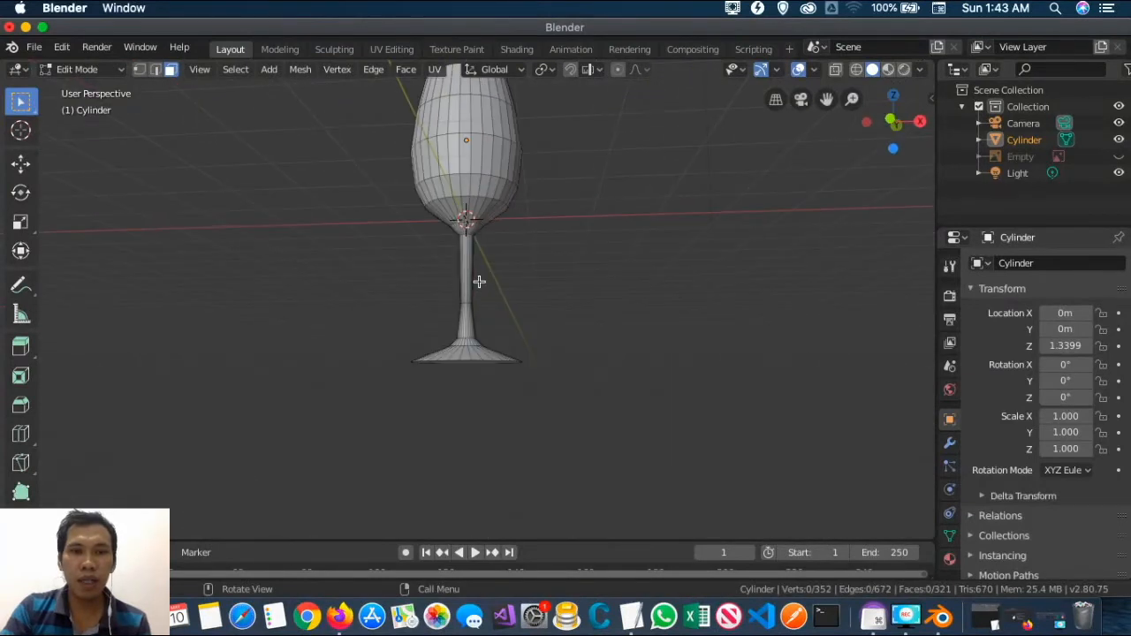
scroll(502, 223, up, 3)
scroll(503, 222, up, 5)
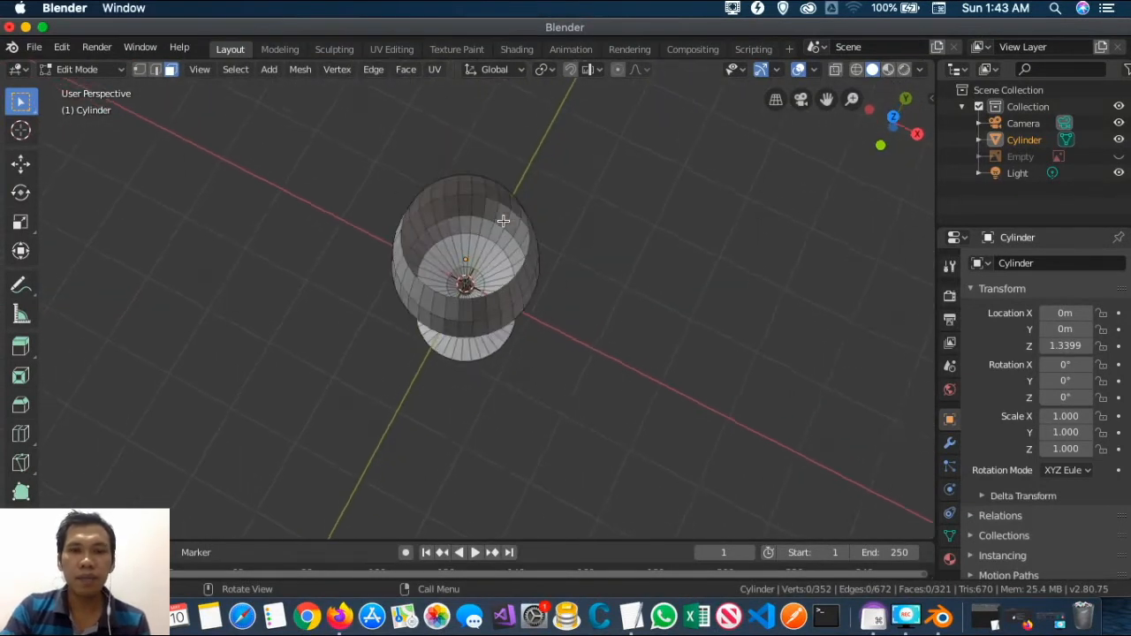
scroll(502, 224, down, 4)
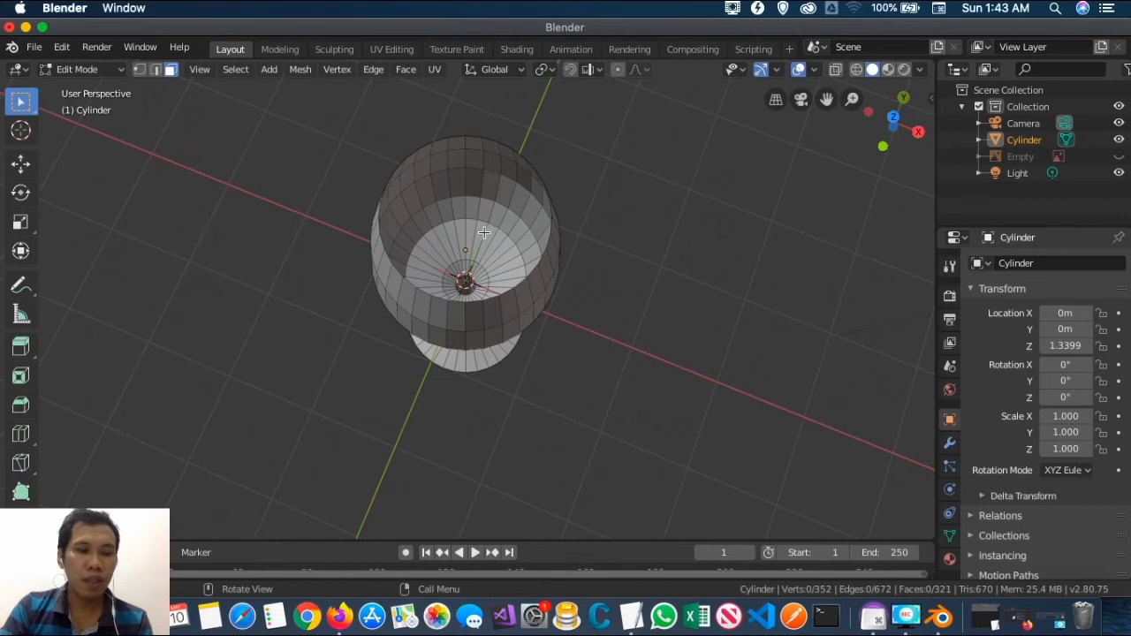
- Toggle the glass between Object Mode and Edit Mode, finishing in Object Mode
key(Tab)
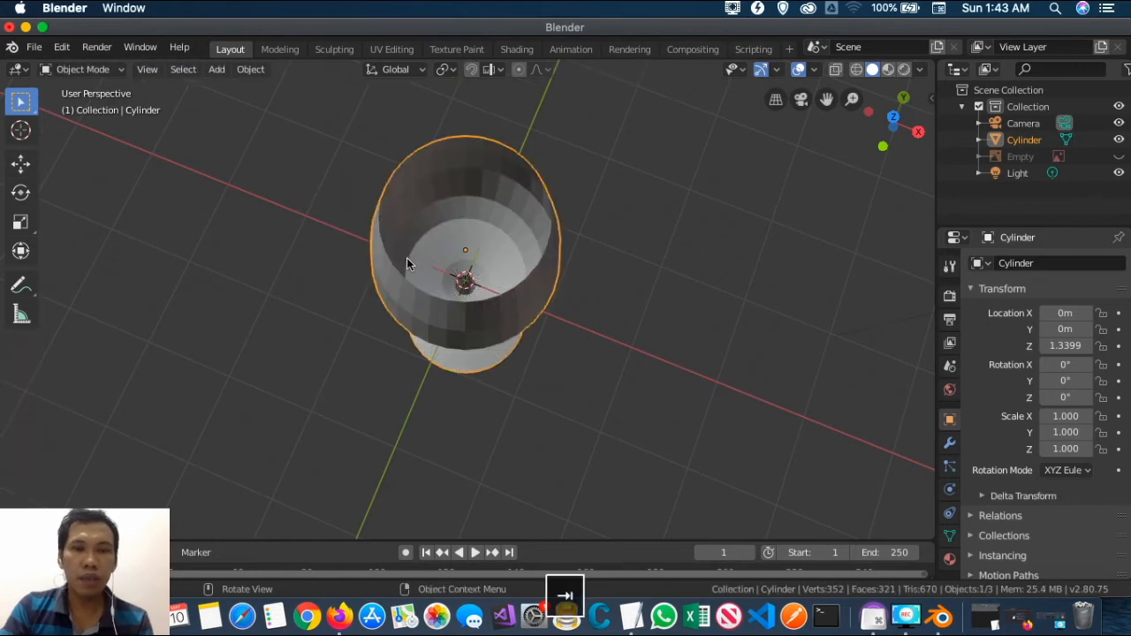
key(Tab)
key(Tab)
key(Tab)
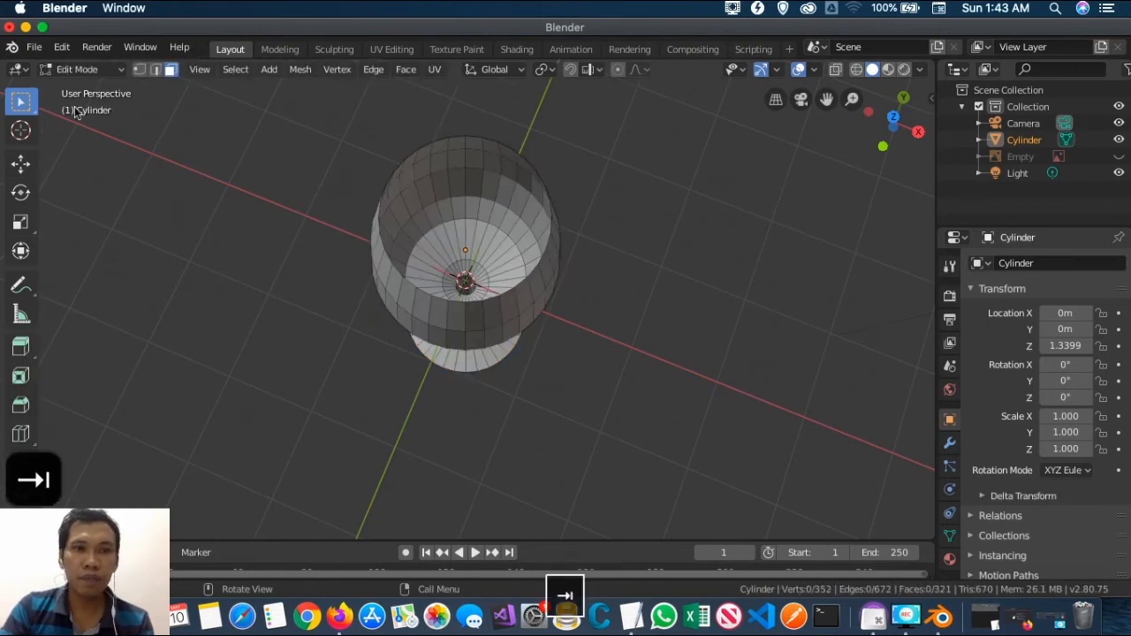
key(Tab)
scroll(492, 208, down, 5)
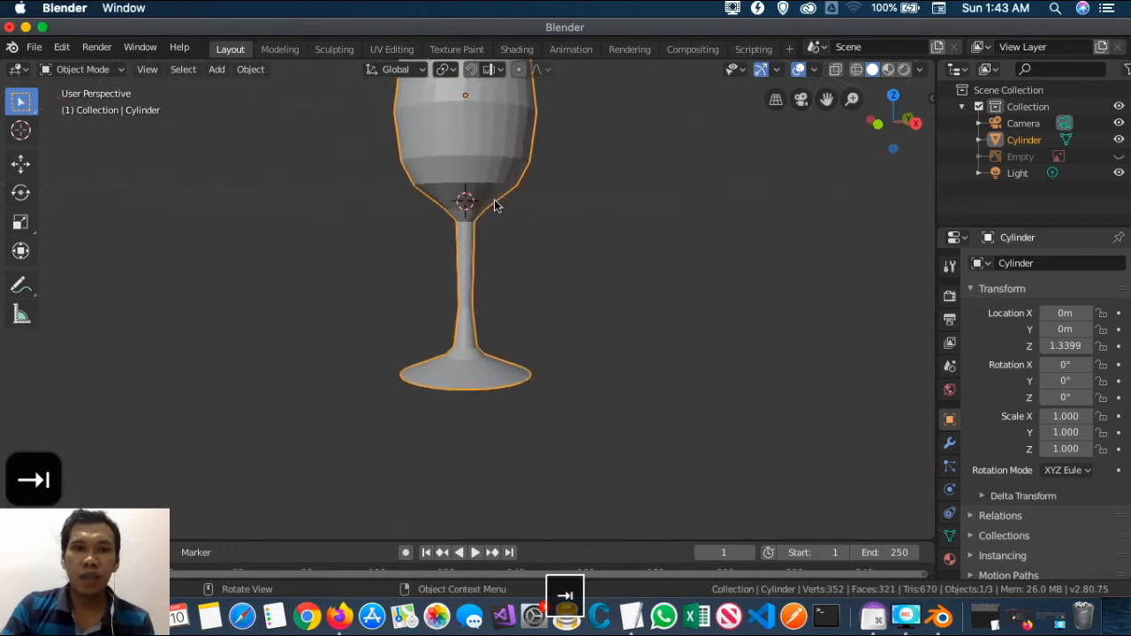
scroll(508, 192, up, 1)
scroll(509, 192, down, 3)
middle_drag(509, 191, 520, 166)
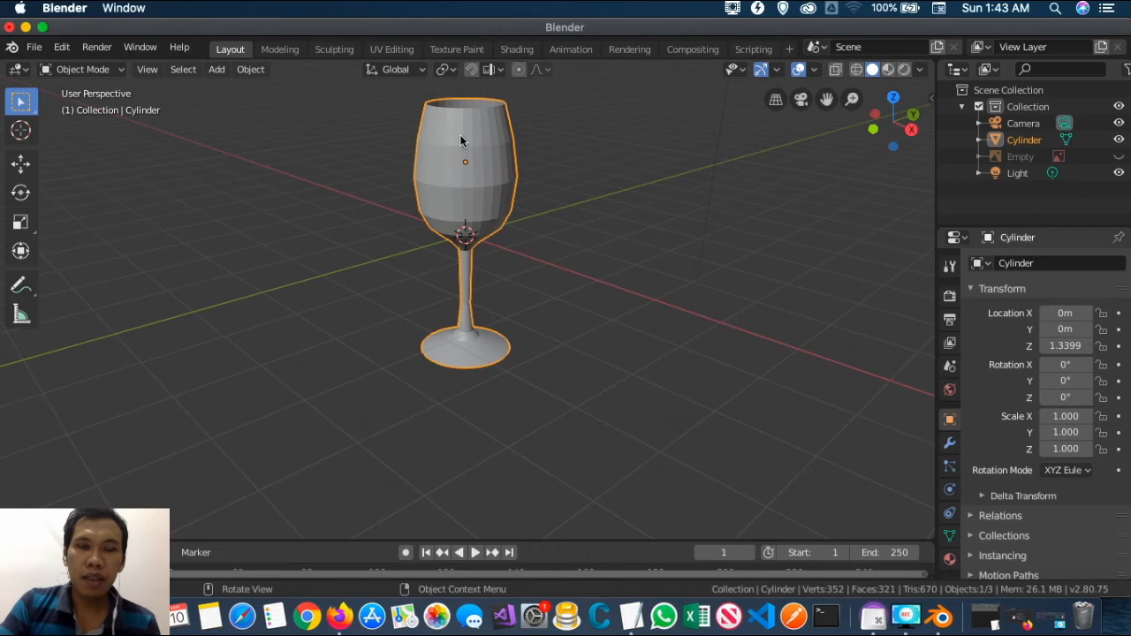
- Apply Shade Smooth to the wine glass
right_click(550, 103)
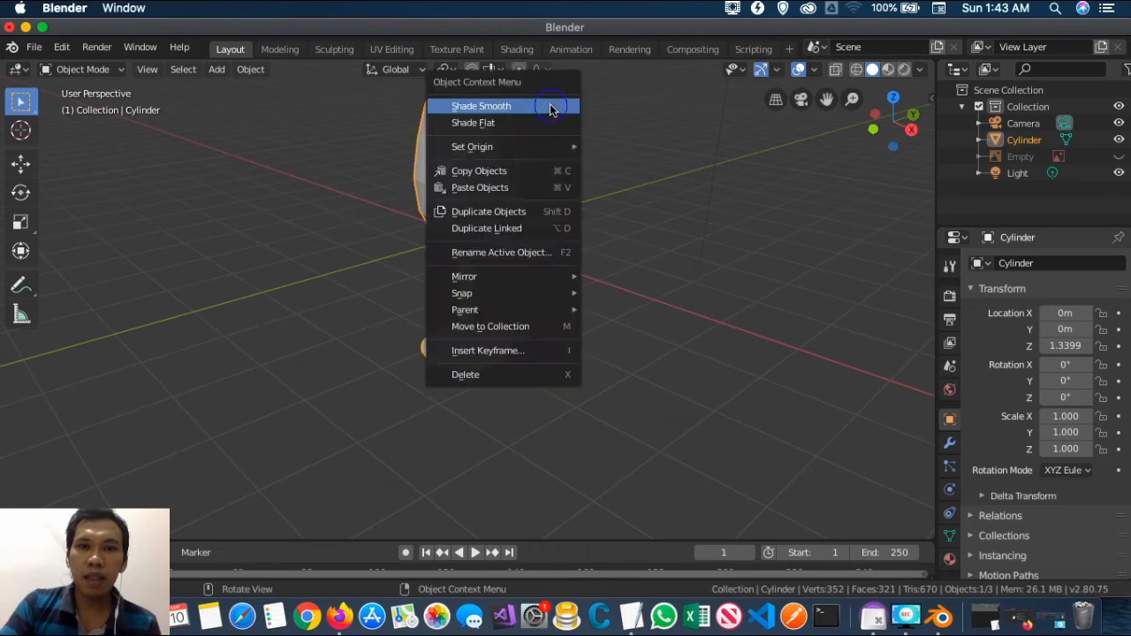
click(500, 108)
scroll(474, 160, up, 2)
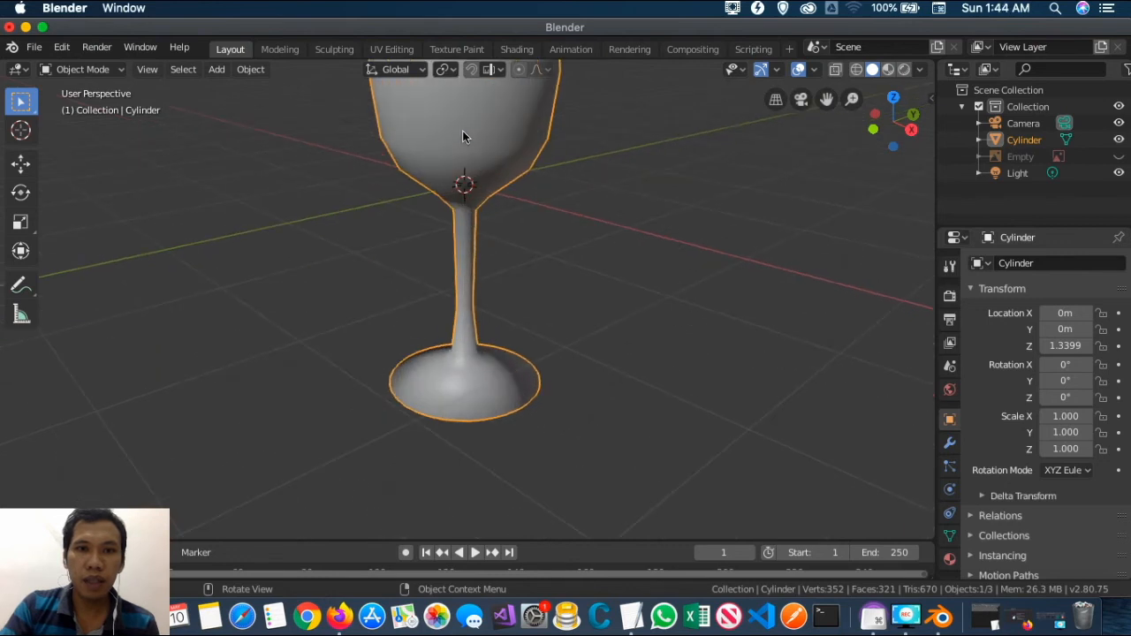
scroll(478, 129, down, 2)
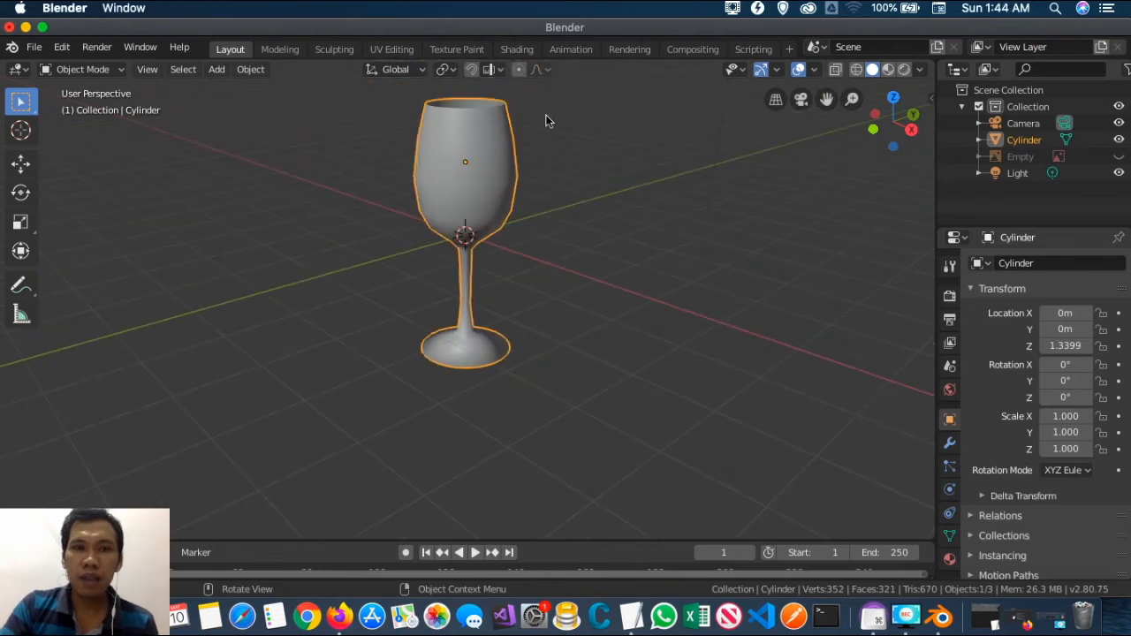
- Alternate the glass between flat and smooth shading to compare them, finishing with Shade Smooth
right_click(549, 115)
click(514, 130)
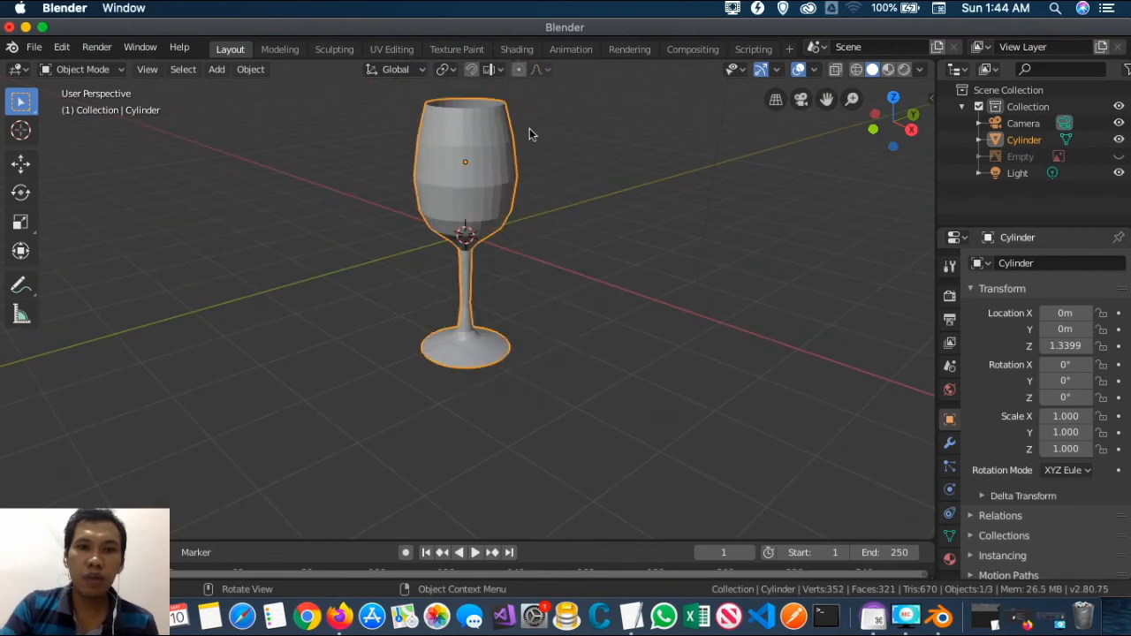
scroll(462, 133, up, 3)
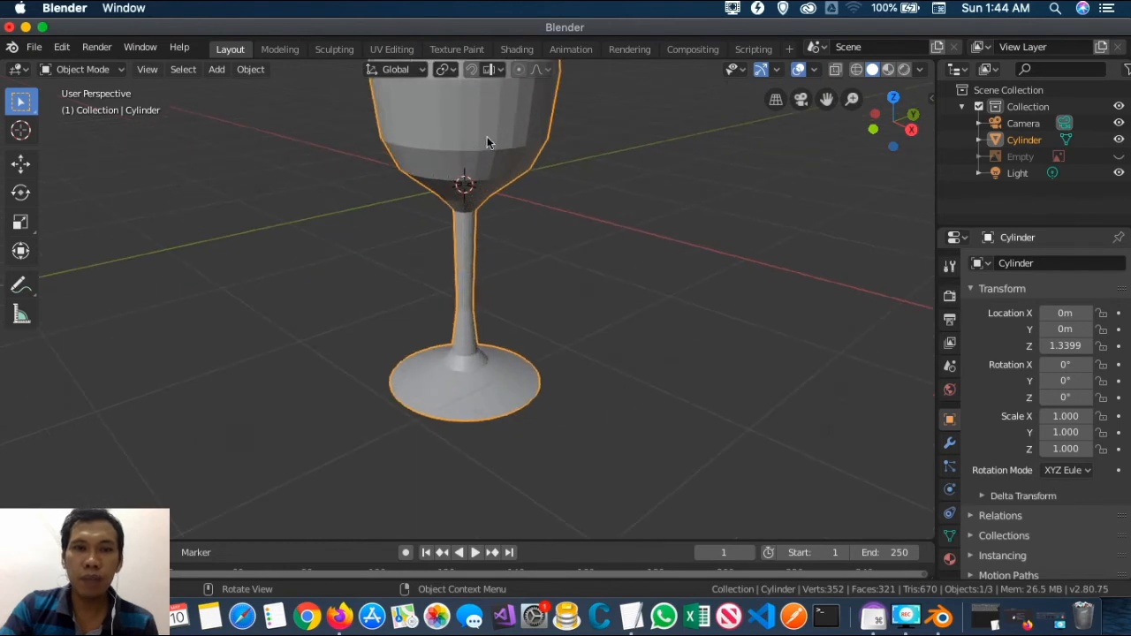
scroll(487, 137, down, 3)
scroll(484, 138, up, 2)
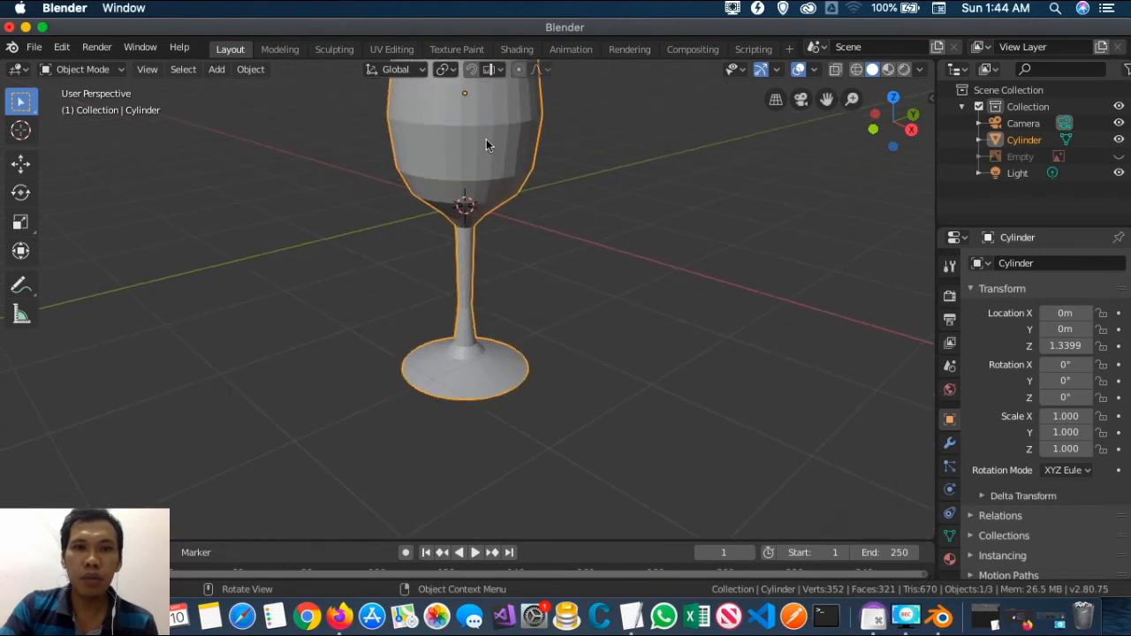
right_click(582, 124)
click(560, 107)
right_click(565, 107)
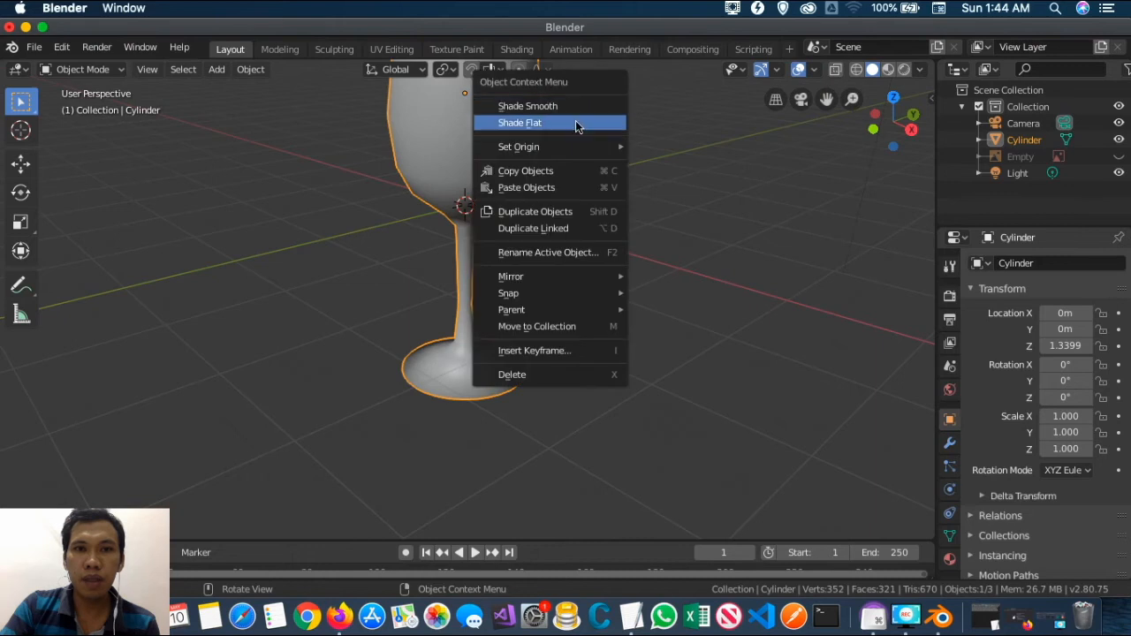
click(576, 123)
right_click(596, 121)
click(573, 105)
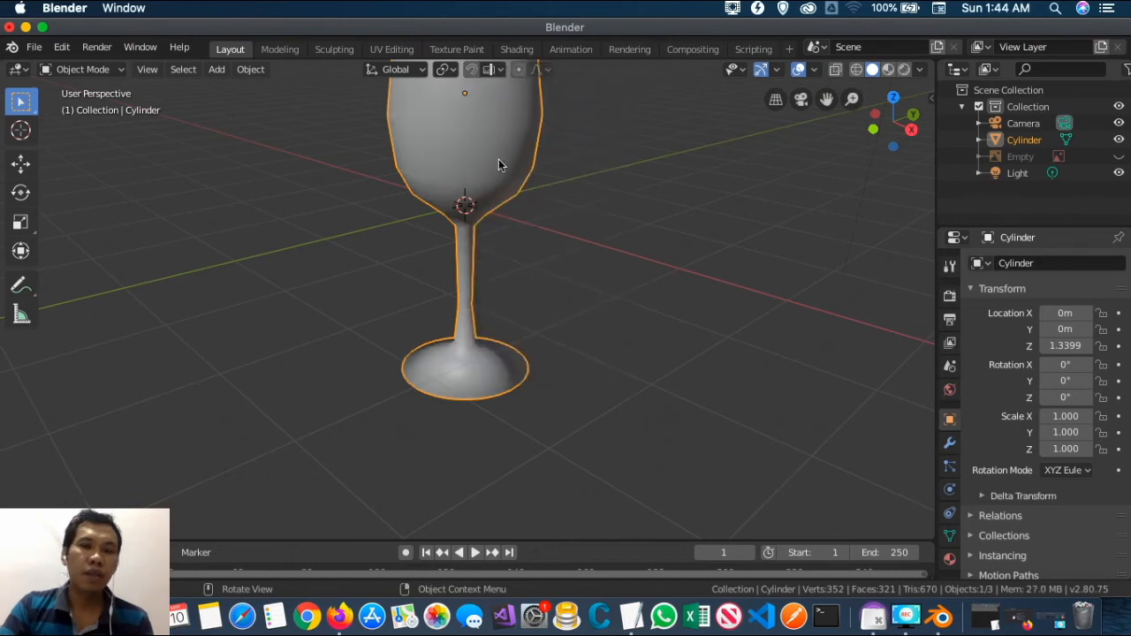
- Add a Subdivision Surface modifier to the glass and set its viewport subdivisions to 3
middle_drag(501, 160, 470, 178)
scroll(444, 172, up, 2)
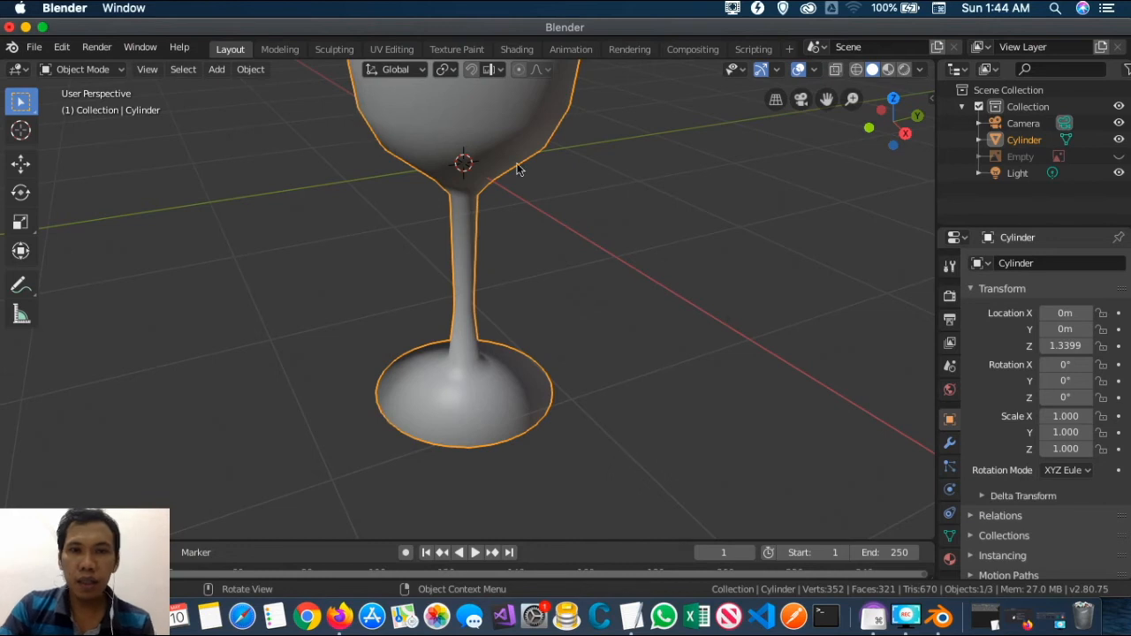
scroll(575, 126, up, 3)
scroll(564, 145, down, 4)
middle_drag(538, 174, 519, 194)
middle_drag(376, 162, 462, 161)
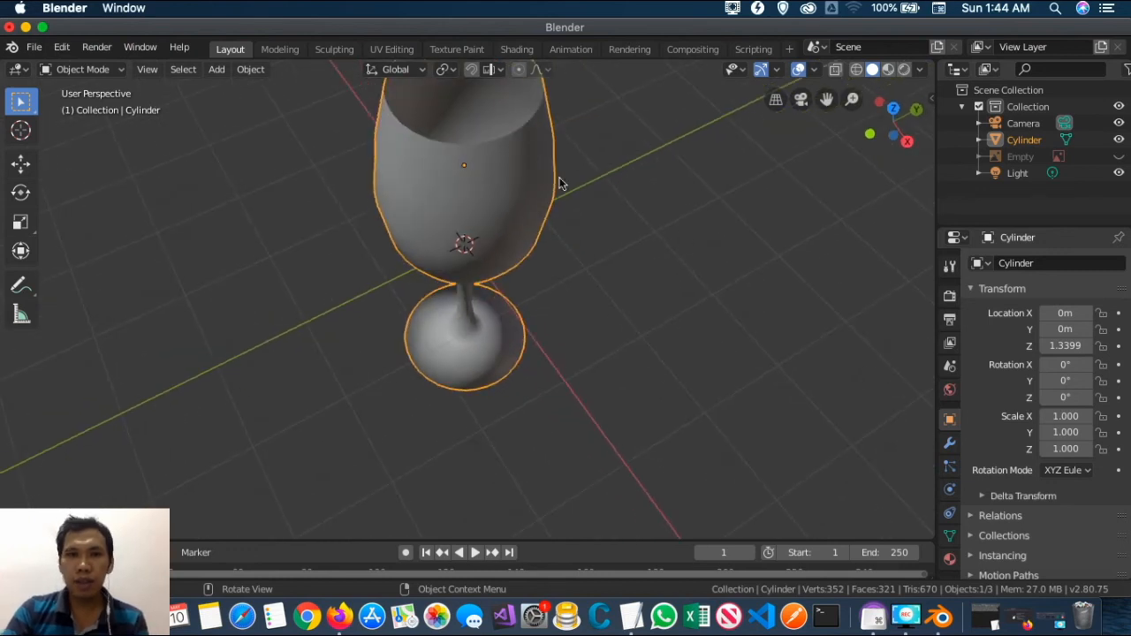
click(951, 444)
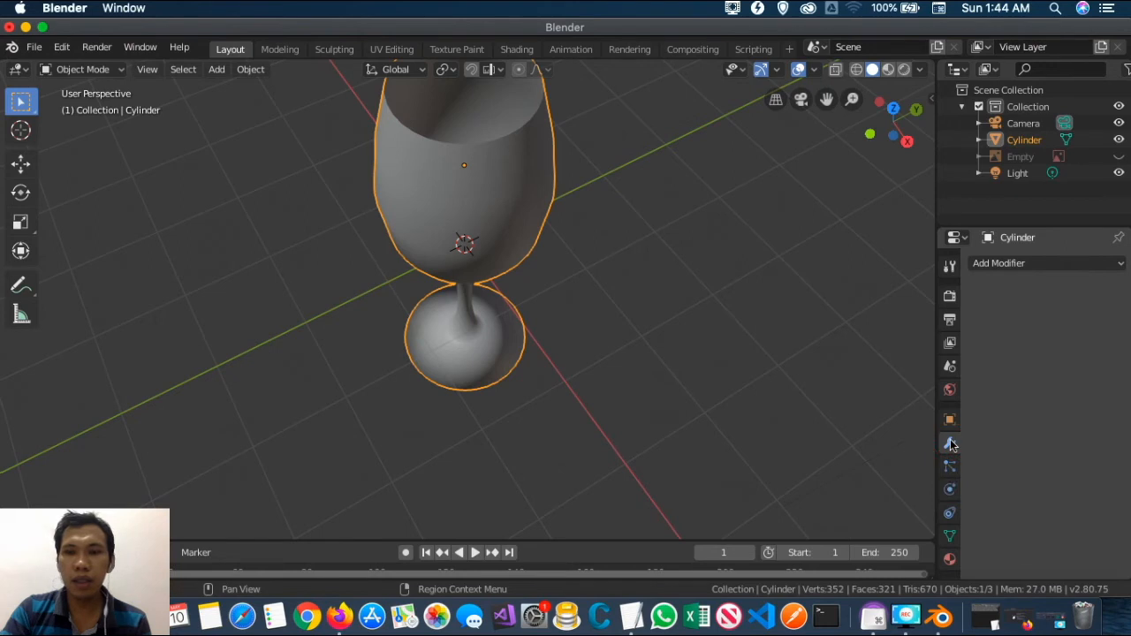
click(1000, 263)
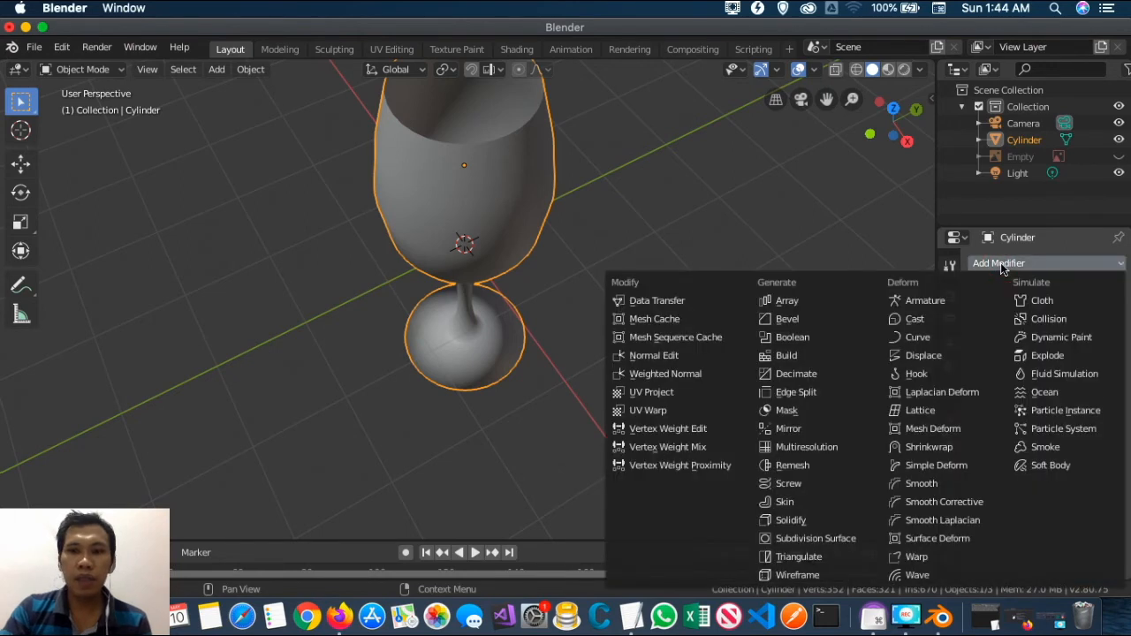
click(833, 542)
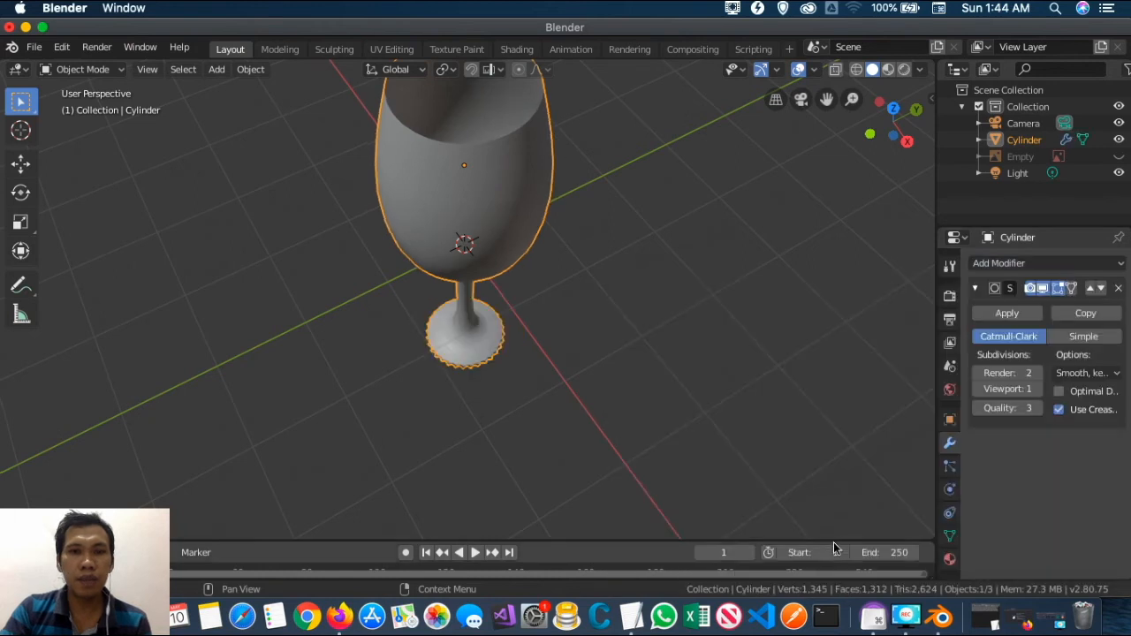
click(1039, 390)
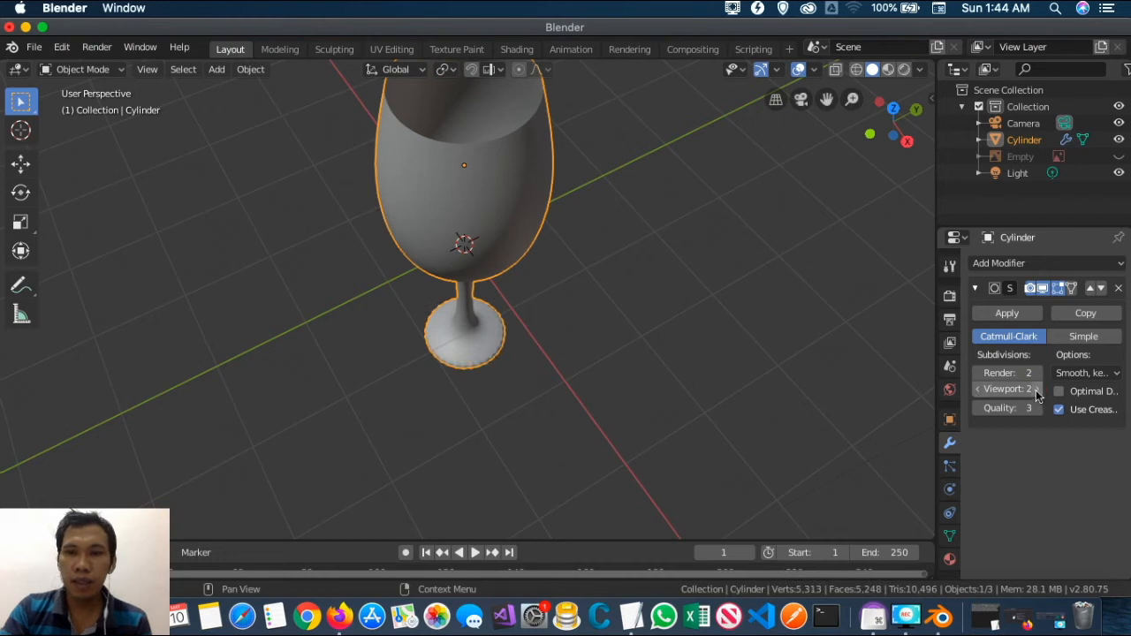
click(1039, 389)
- Deselect the glass and examine the subdivided foot, stem and bowl from several angles
scroll(476, 216, up, 3)
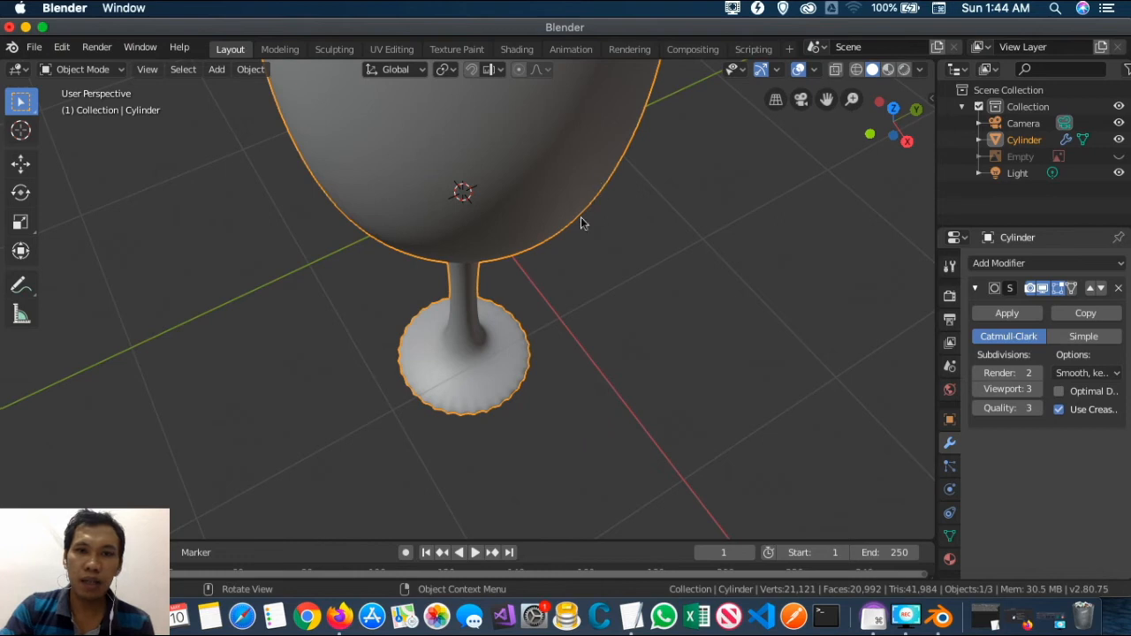
scroll(488, 343, down, 2)
scroll(441, 404, up, 4)
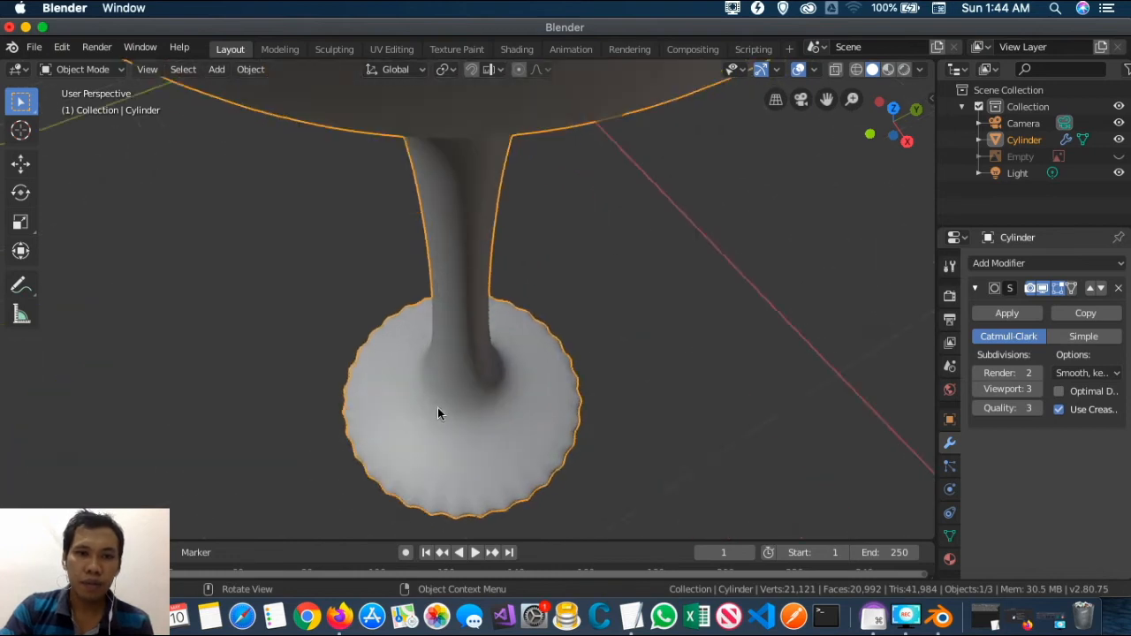
scroll(438, 407, down, 2)
scroll(460, 375, down, 4)
scroll(486, 274, up, 6)
scroll(530, 271, down, 4)
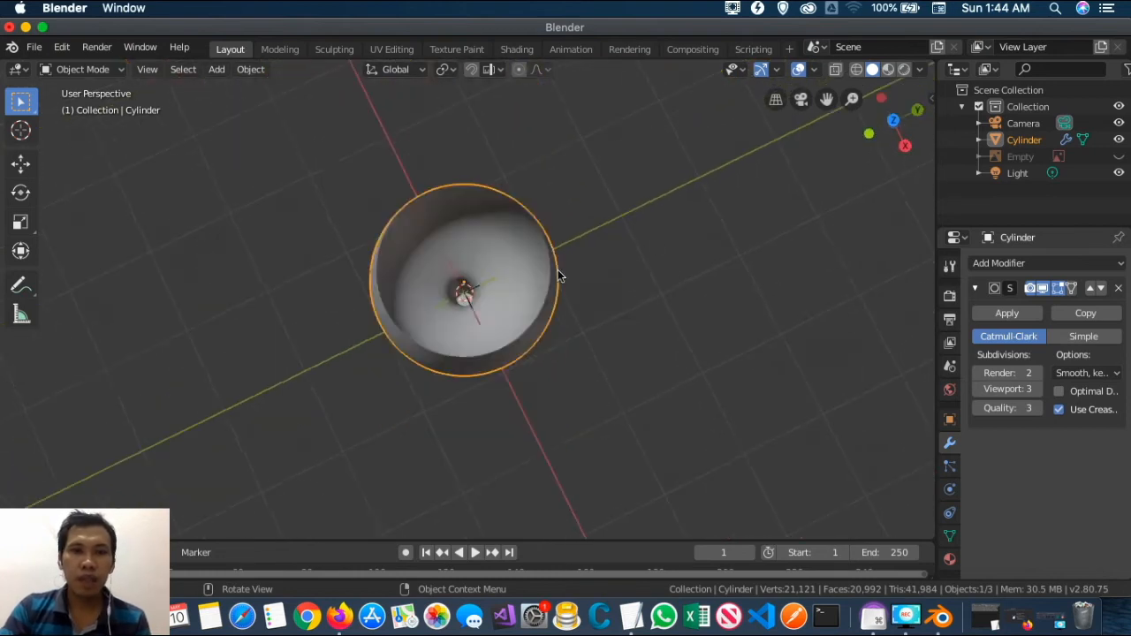
click(647, 242)
middle_drag(645, 241, 560, 244)
scroll(528, 223, up, 10)
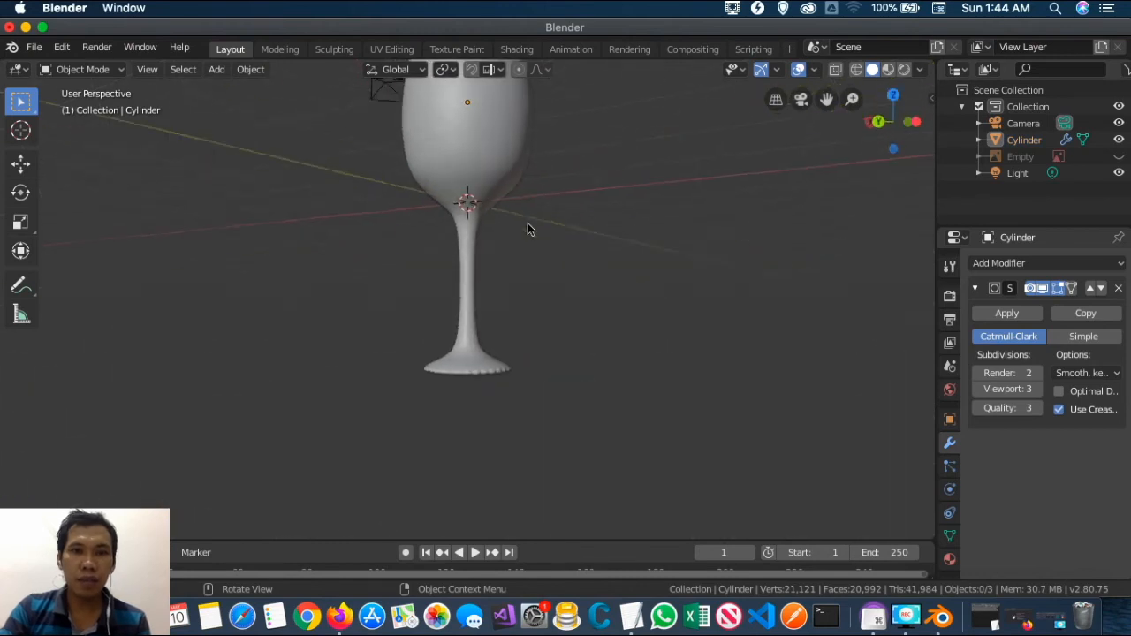
- Reselect the glass, enter Edit Mode and inspect the bowl's interior and rim
click(469, 297)
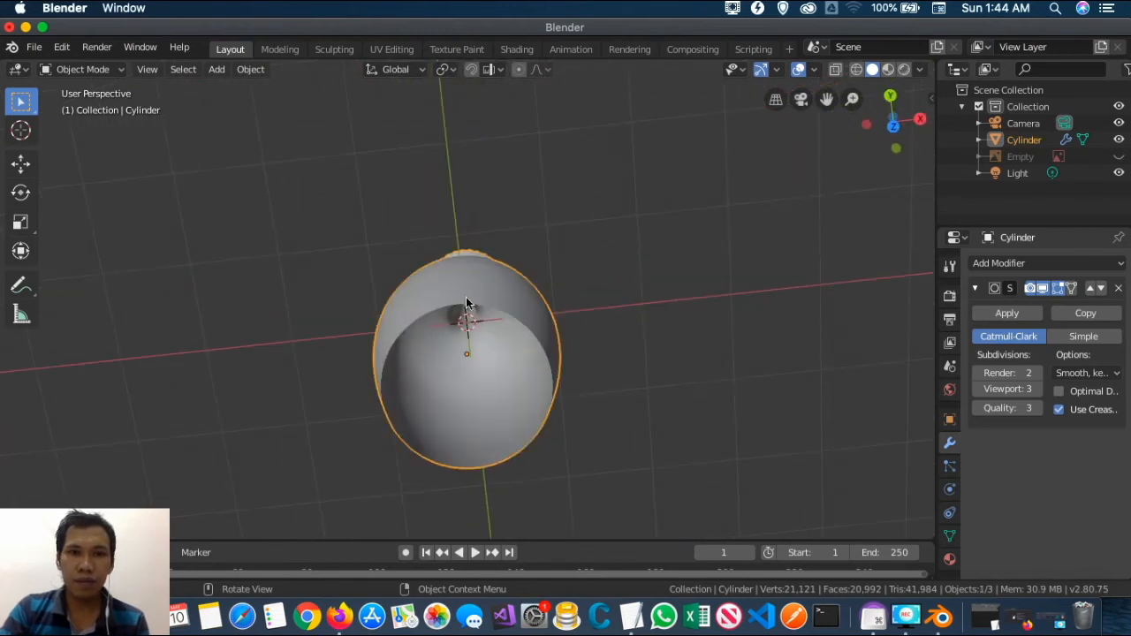
scroll(472, 297, down, 10)
scroll(541, 277, up, 5)
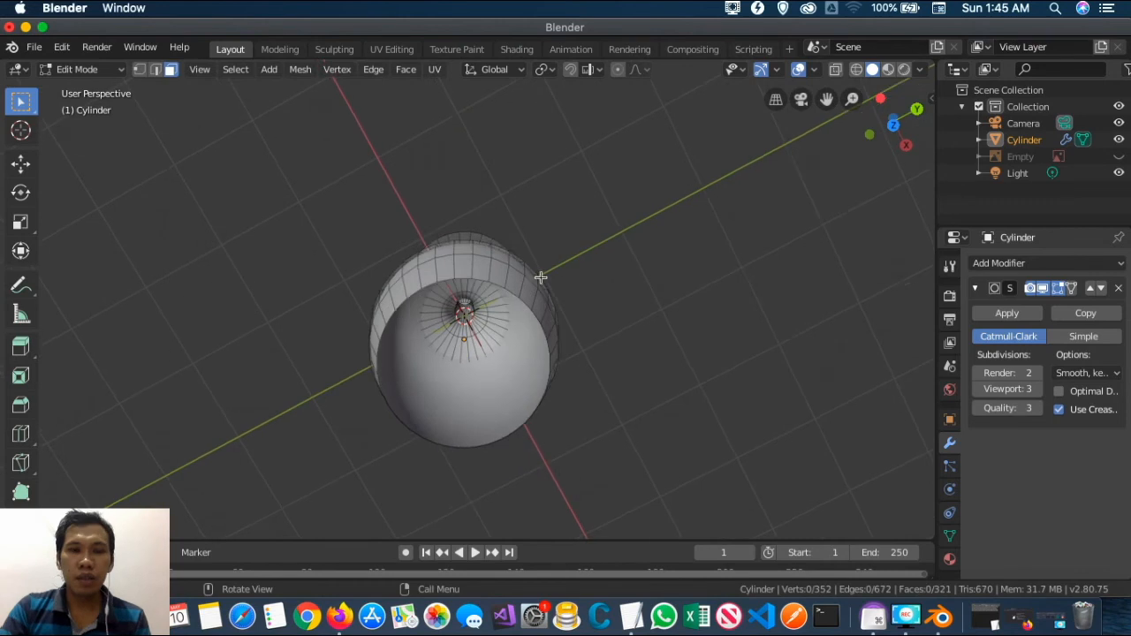
scroll(540, 277, up, 8)
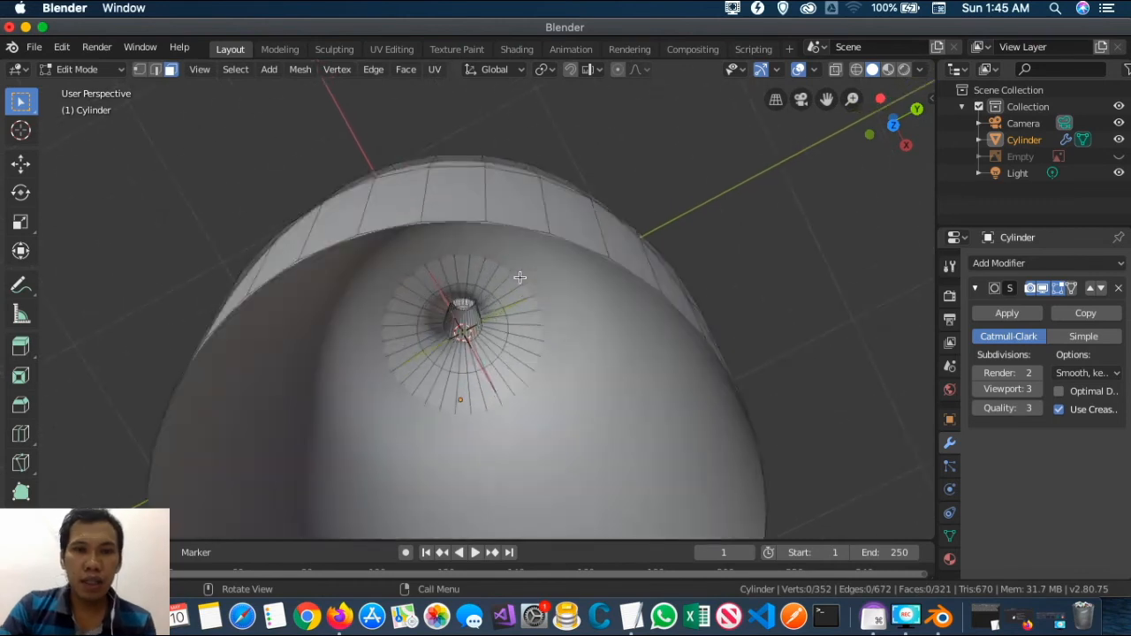
scroll(502, 94, down, 8)
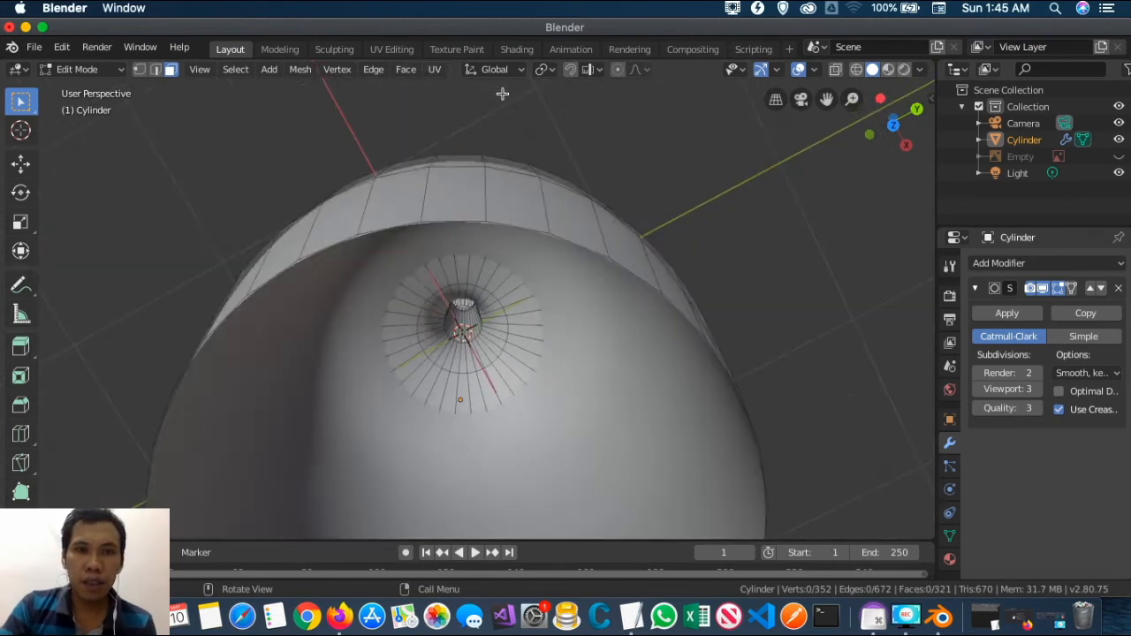
scroll(477, 164, down, 8)
scroll(472, 209, up, 6)
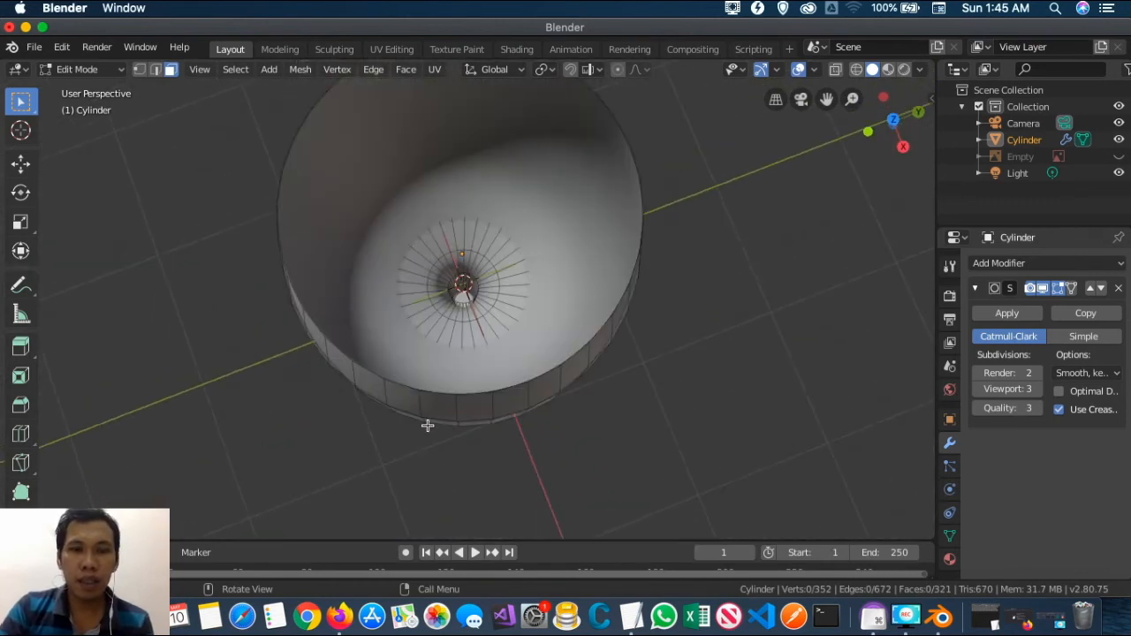
scroll(503, 394, up, 2)
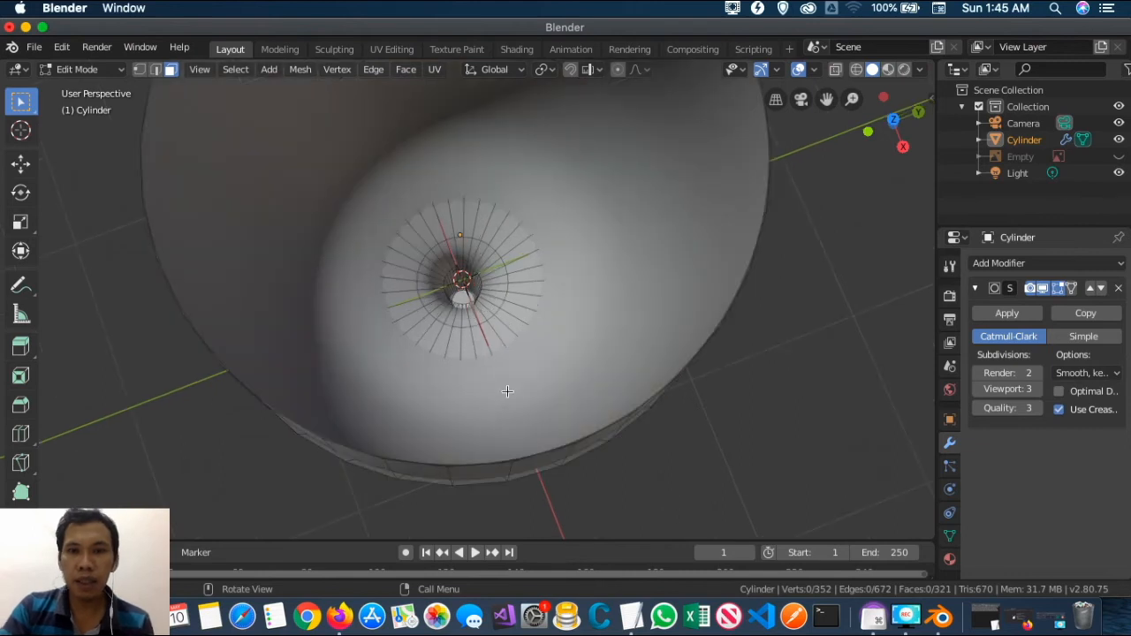
- Add a Solidify modifier to give the glass wall thickness
click(1000, 265)
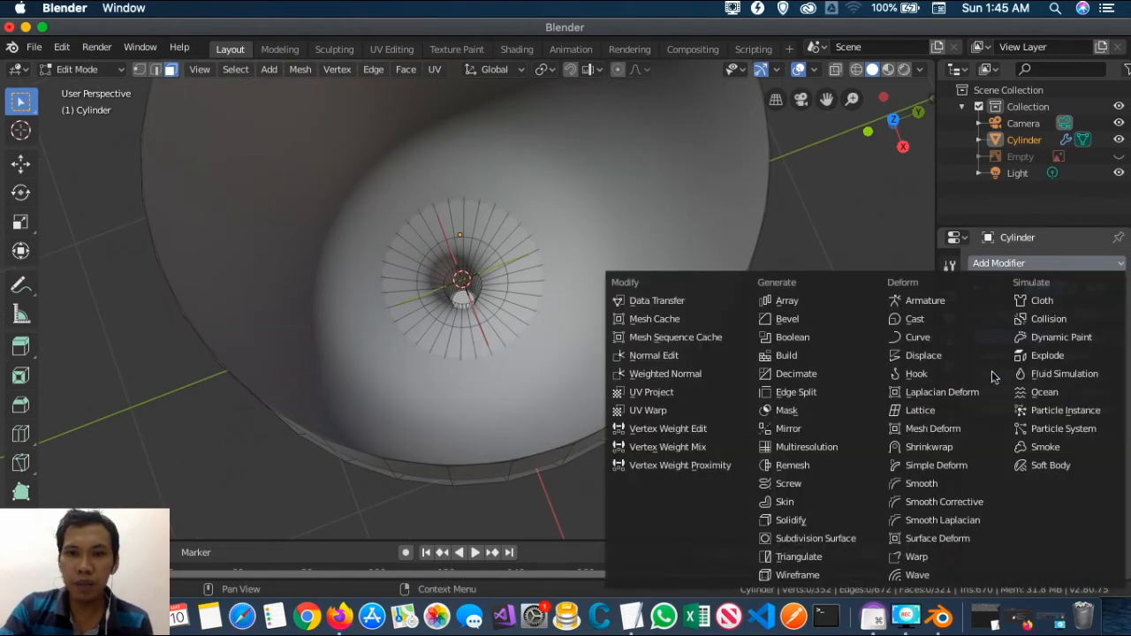
click(805, 520)
scroll(262, 406, up, 2)
scroll(262, 406, down, 2)
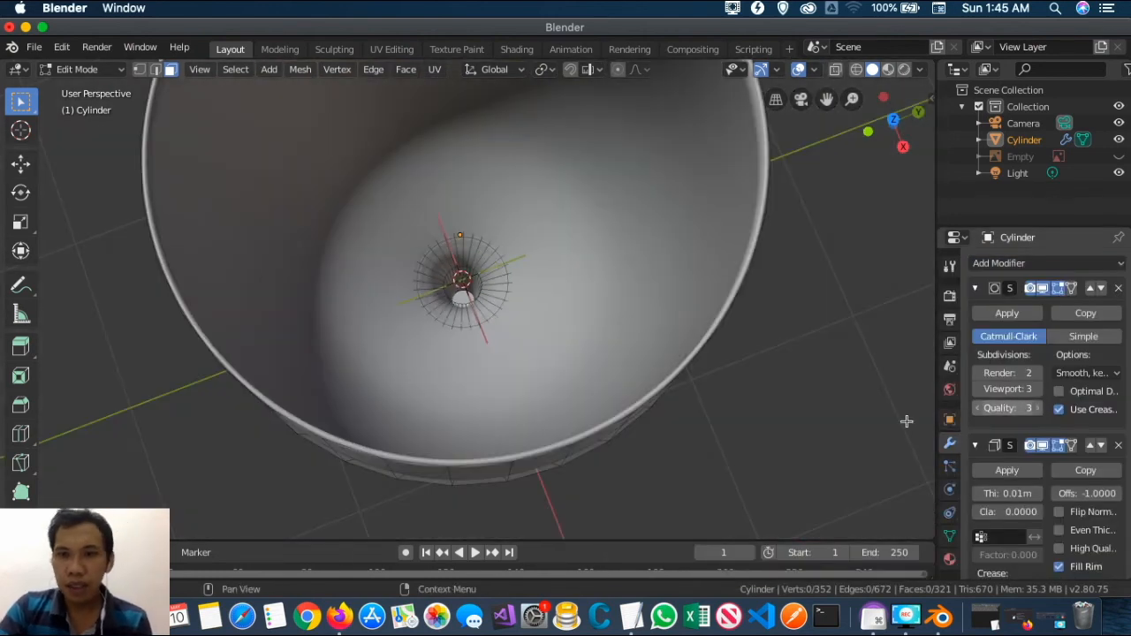
scroll(426, 462, up, 2)
scroll(426, 461, down, 2)
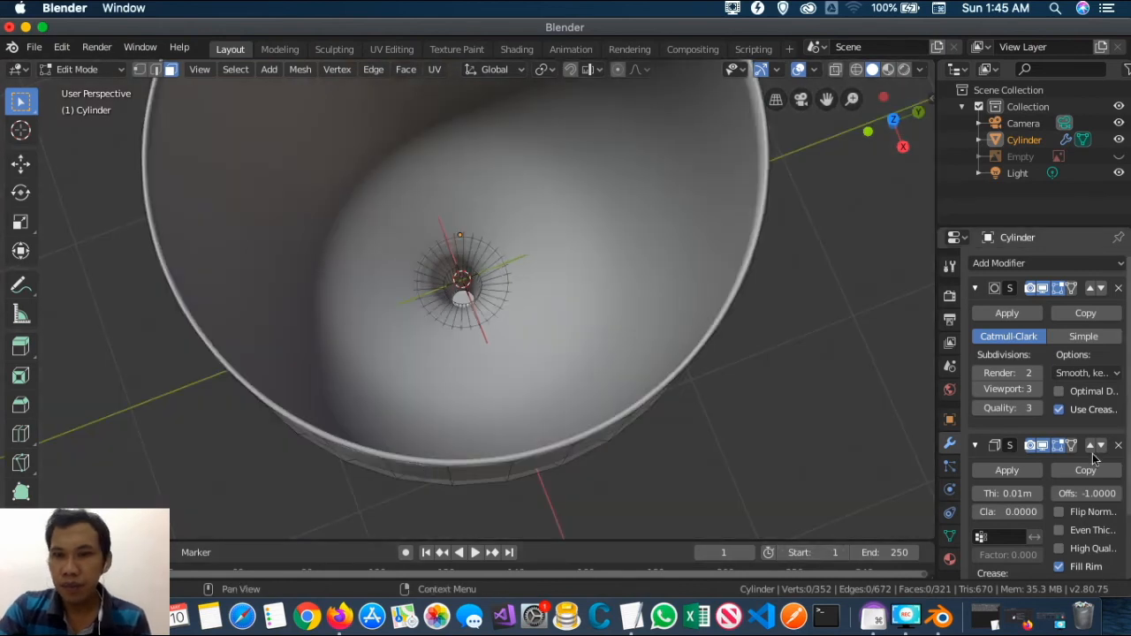
- Set the Solidify modifier's thickness to 0.03 m
click(1014, 496)
click(997, 493)
key(BackSpace)
text(3)
key(Return)
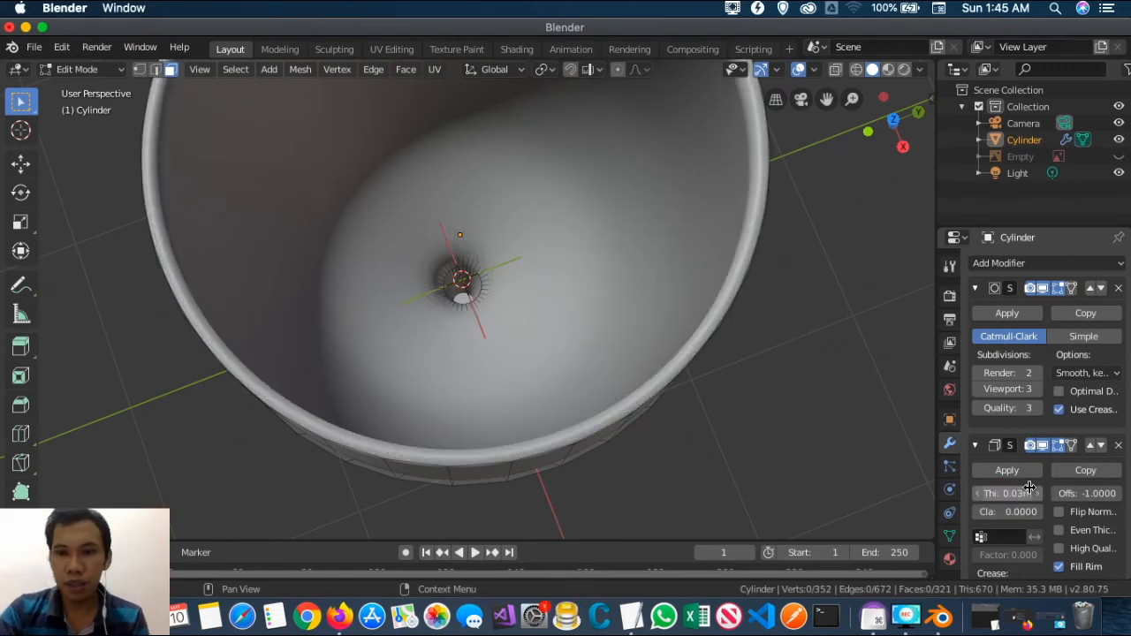
- Set the Solidify modifier's thickness to 0.02 m and check the whole glass
click(1014, 496)
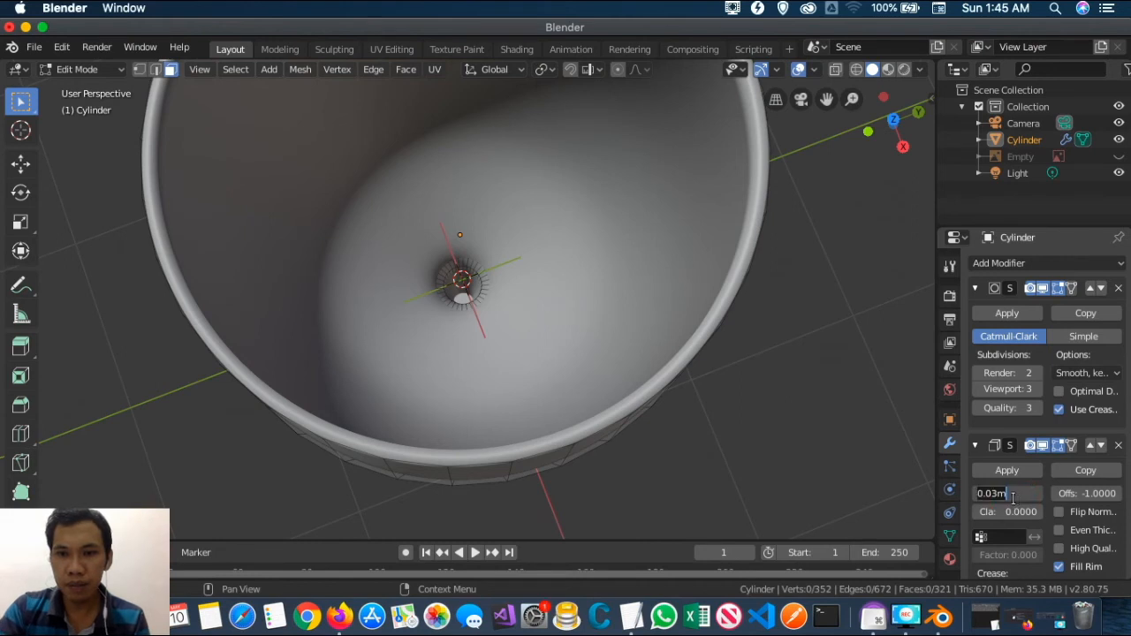
key(Left)
key(Left)
key(Left)
key(Left)
key(Left)
key(BackSpace)
text(2)
key(Return)
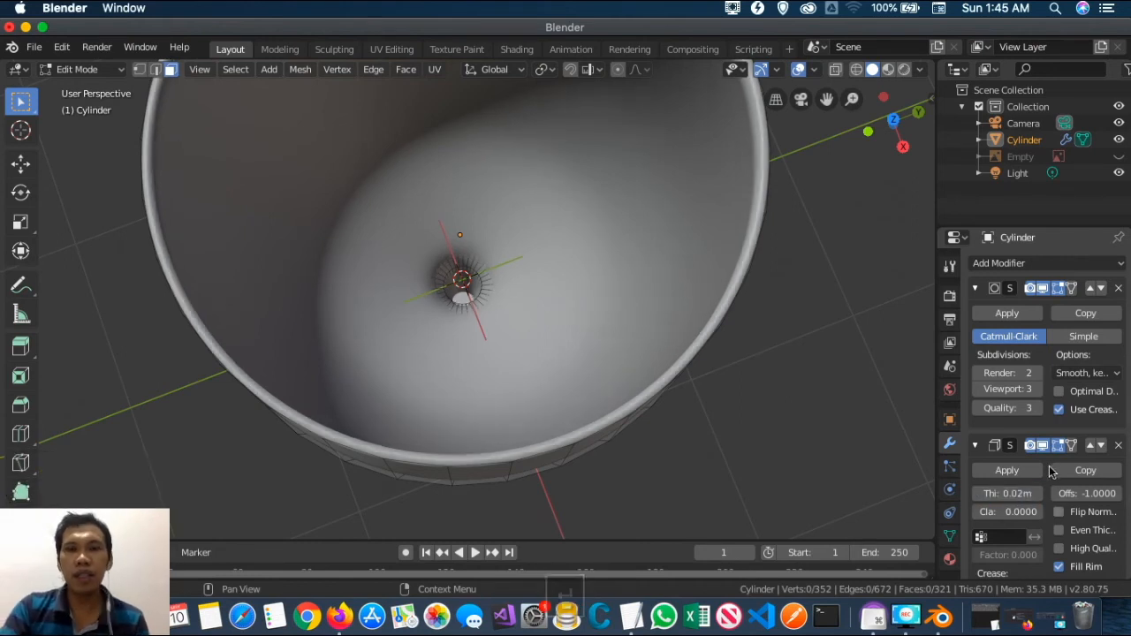
scroll(694, 275, down, 5)
scroll(674, 257, down, 4)
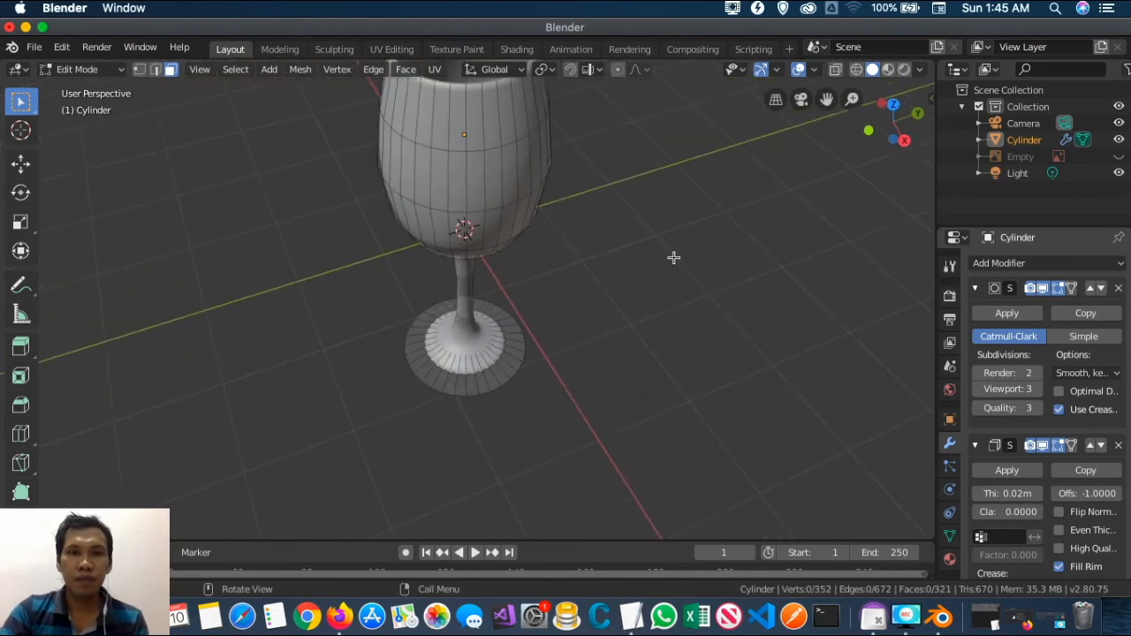
- Inspect the thickened glass in Edit Mode from several angles, comparing the bowl, rim and foot
scroll(599, 260, up, 5)
scroll(530, 273, up, 2)
middle_drag(527, 273, 458, 209)
scroll(459, 208, down, 5)
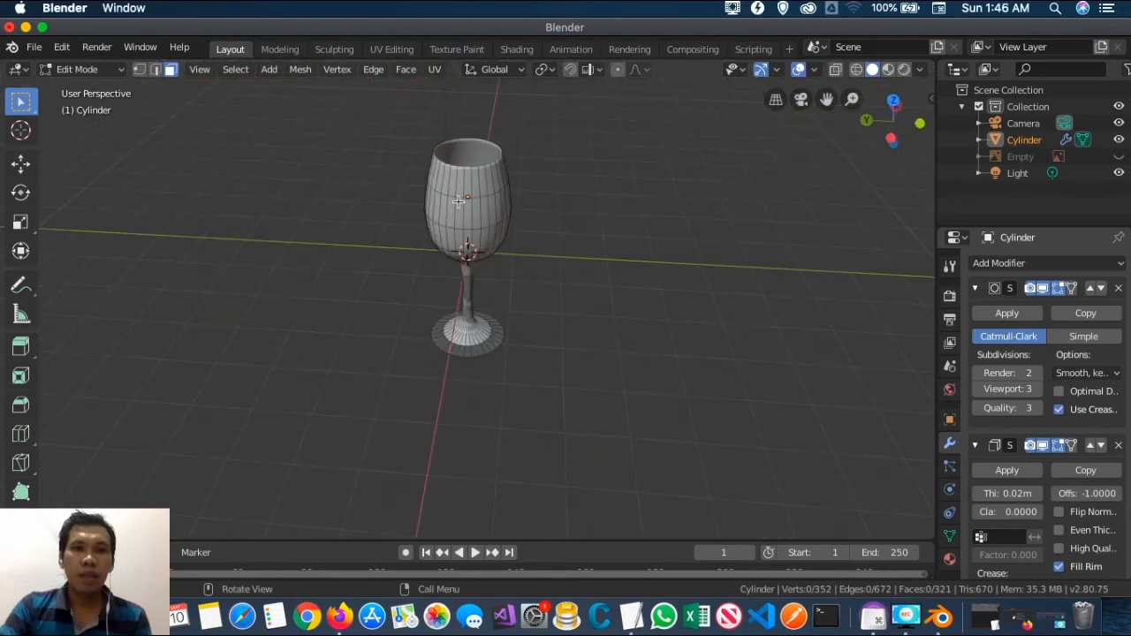
scroll(448, 198, up, 5)
scroll(459, 194, down, 6)
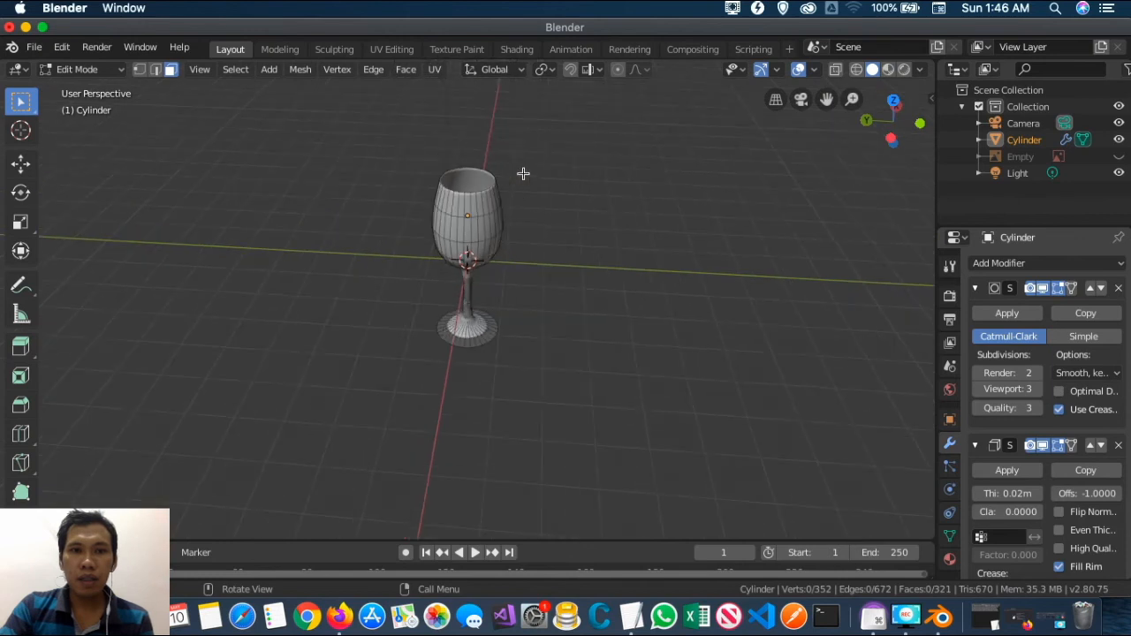
scroll(523, 186, up, 5)
scroll(424, 192, down, 3)
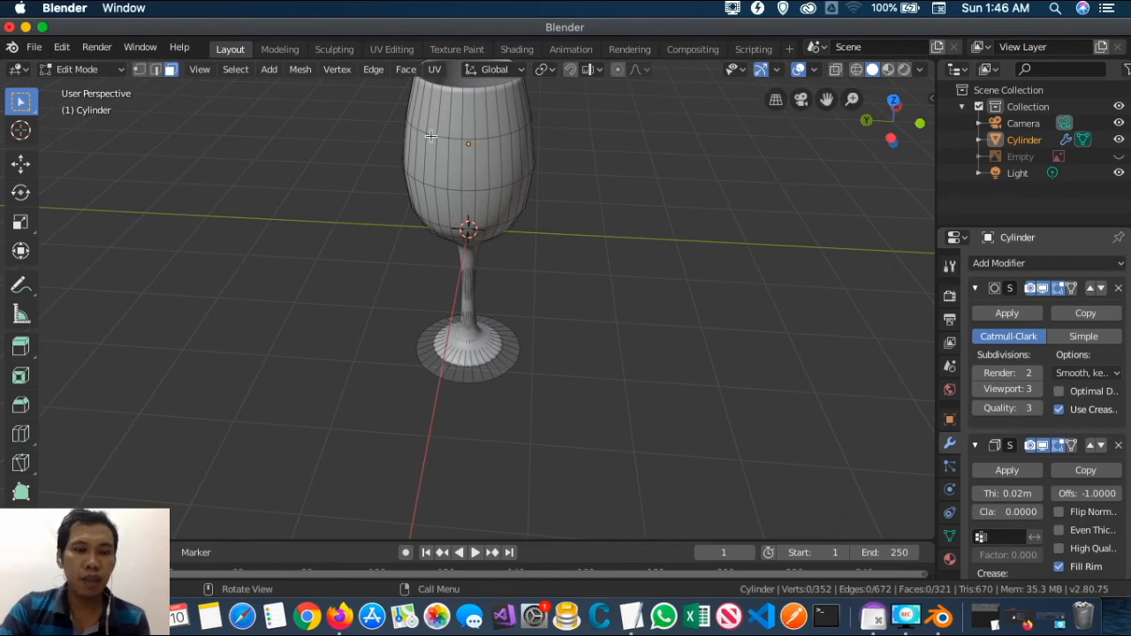
- Return to Object Mode with the glass selected and view its smoothed surface
key(Tab)
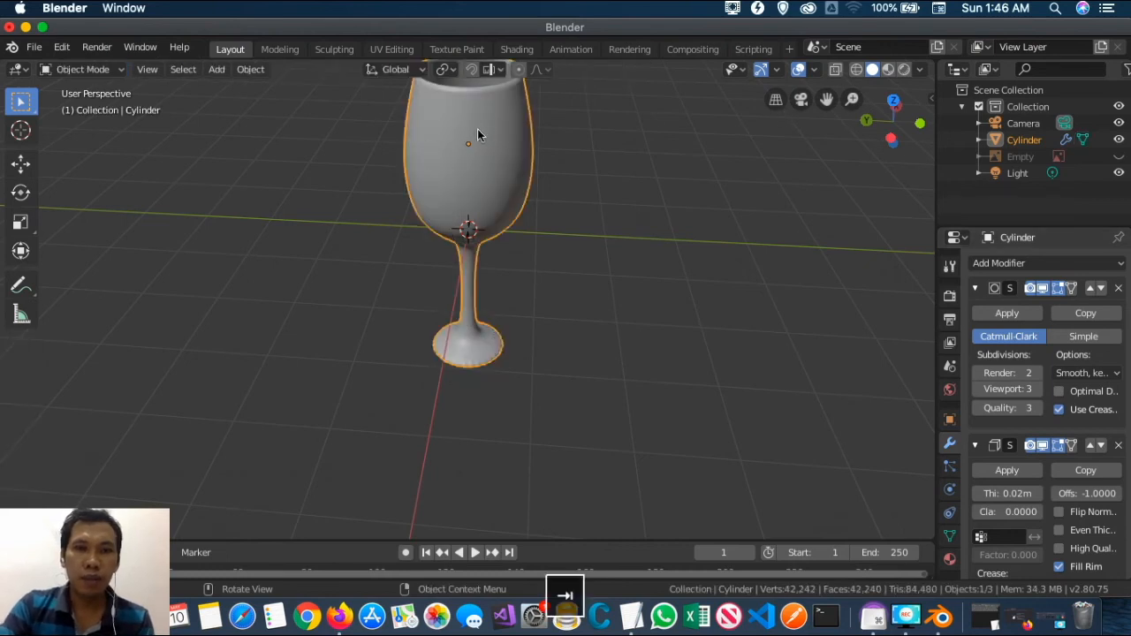
click(478, 130)
scroll(571, 129, down, 2)
scroll(565, 131, up, 2)
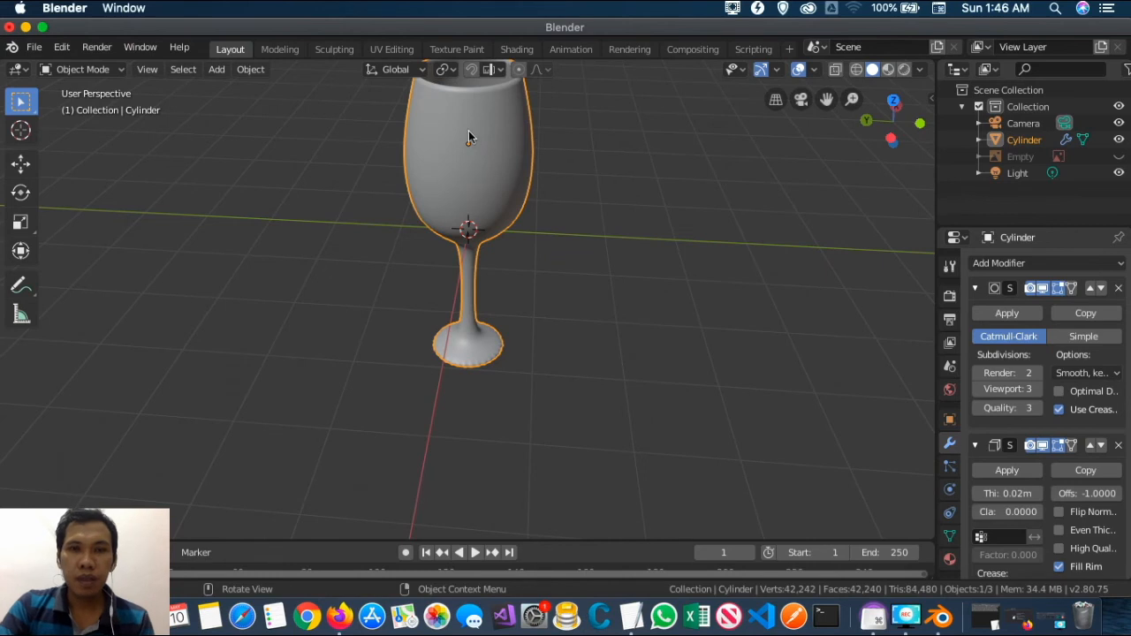
middle_drag(468, 137, 499, 124)
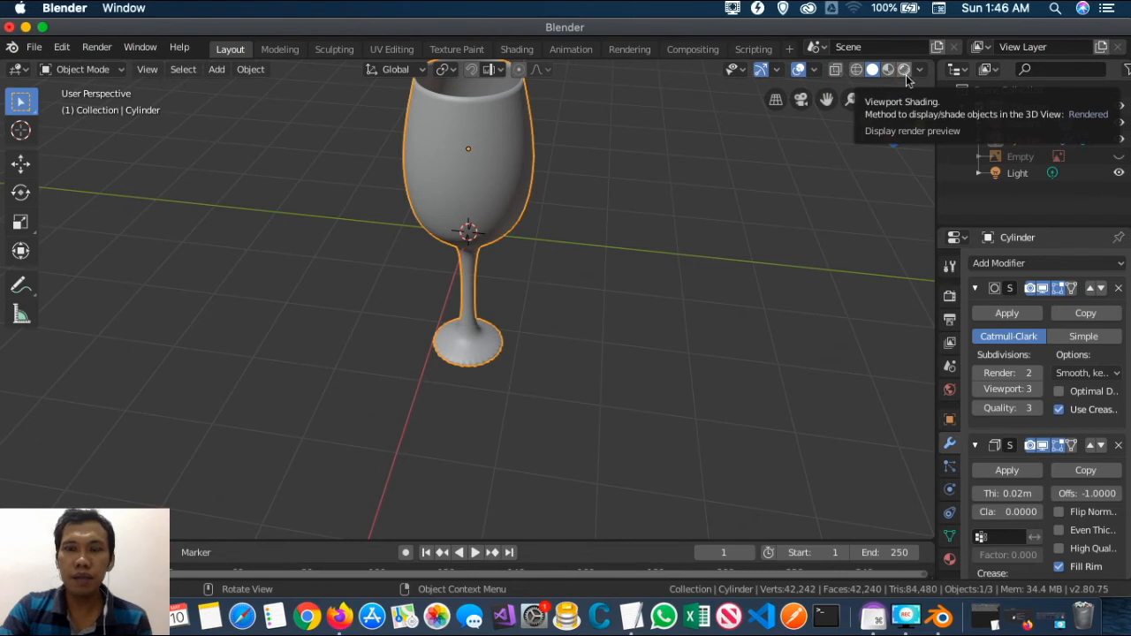
- Switch the viewport to Rendered shading and examine the glass's shading from near and far
click(905, 71)
scroll(501, 159, down, 3)
scroll(499, 163, up, 4)
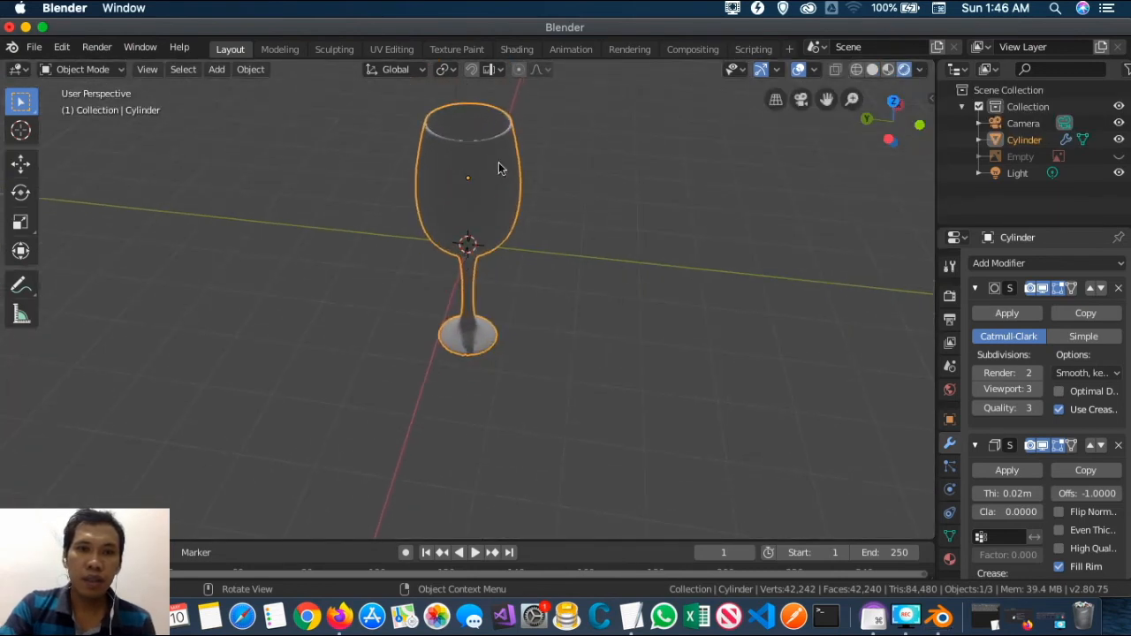
scroll(493, 172, down, 4)
scroll(560, 172, down, 5)
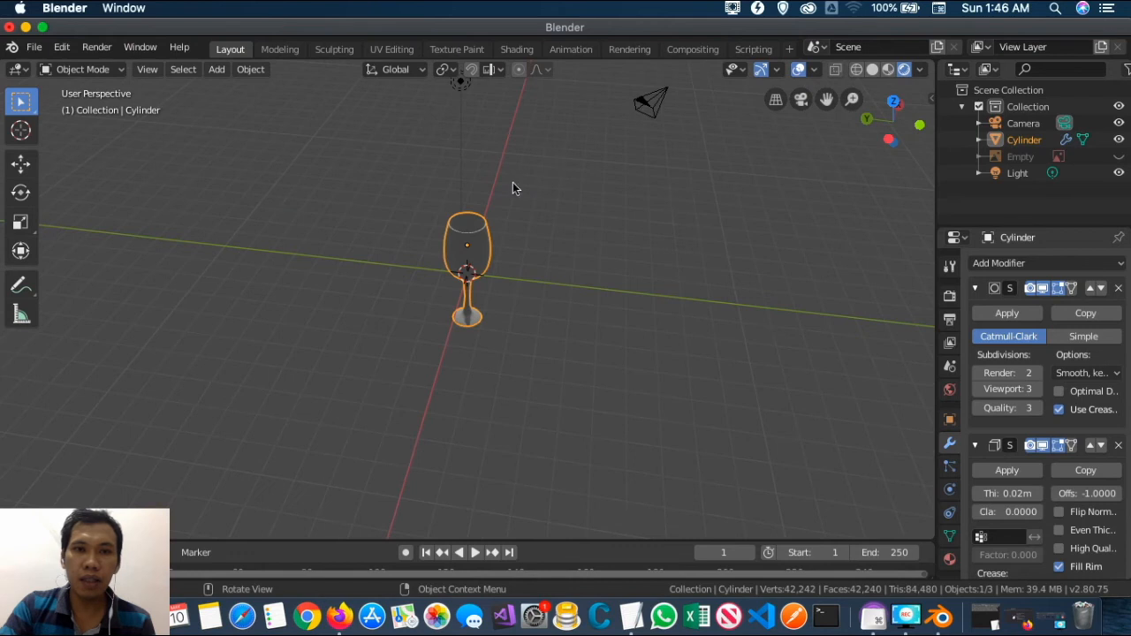
scroll(487, 207, up, 7)
scroll(468, 244, up, 5)
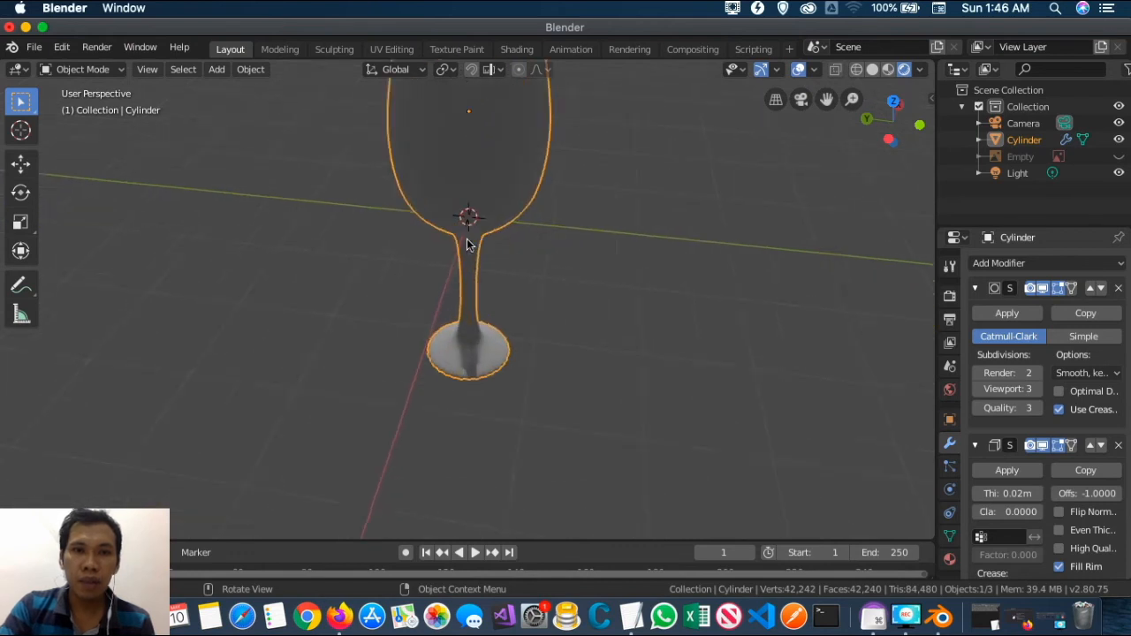
scroll(466, 230, down, 5)
scroll(490, 249, down, 4)
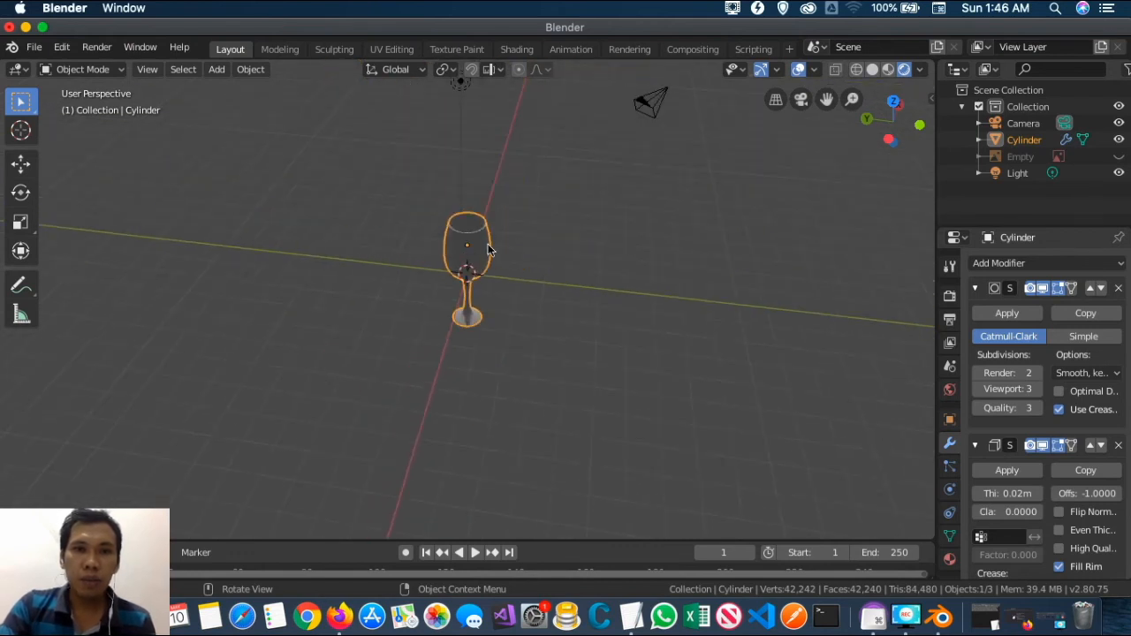
scroll(475, 248, up, 2)
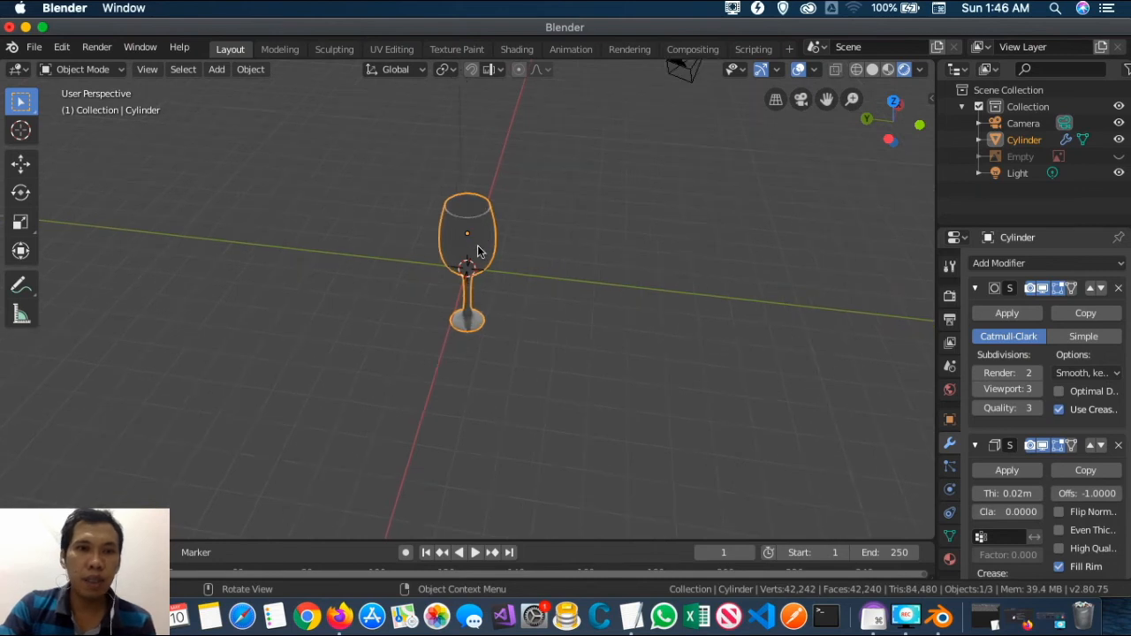
- Add a plane mesh at the scene's centre and scale it up into a floor around the glass
click(218, 70)
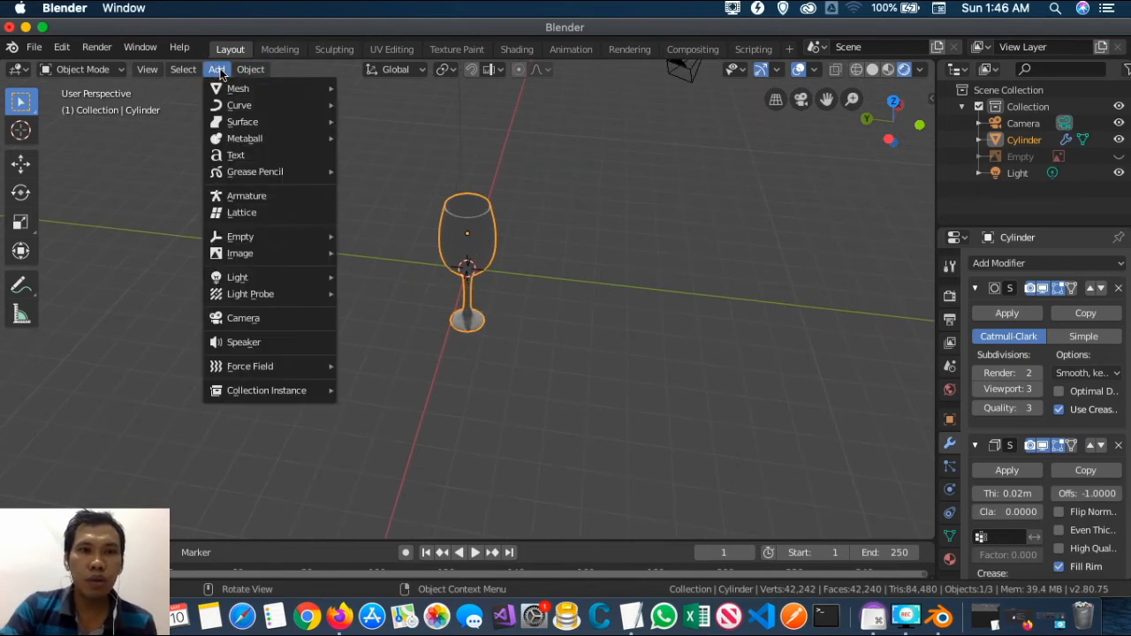
mouse_move(228, 88)
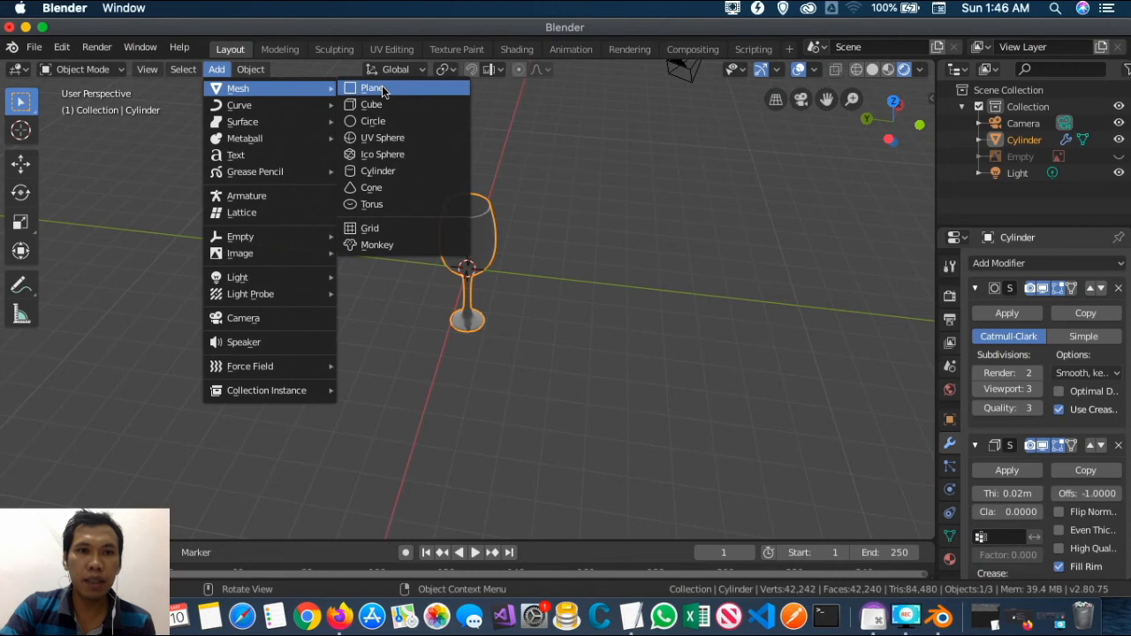
click(373, 88)
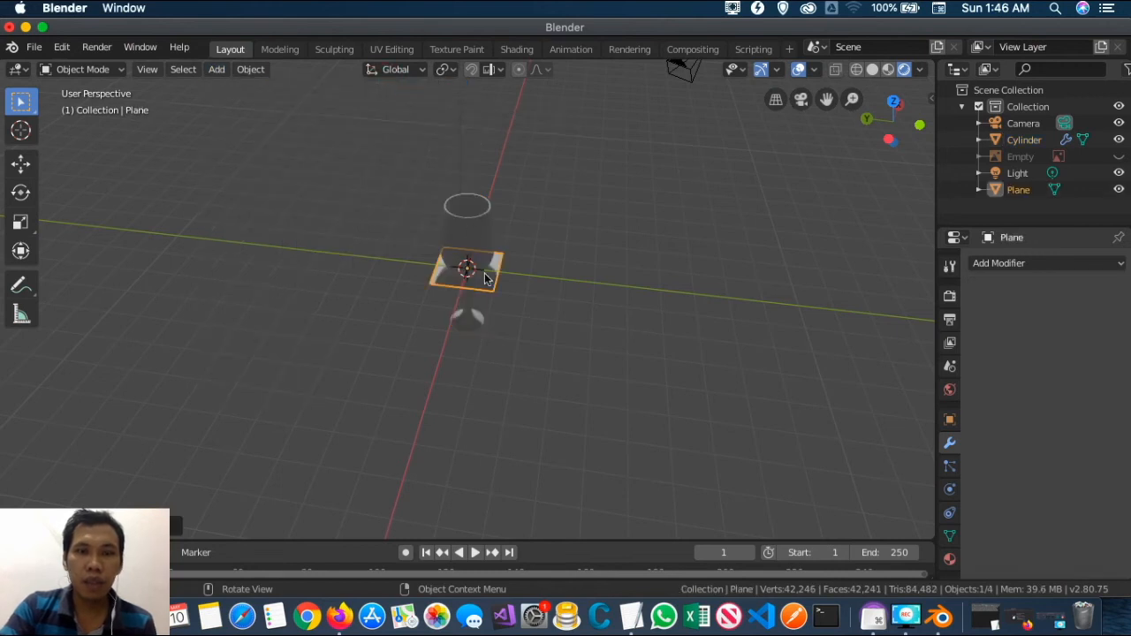
scroll(484, 283, up, 3)
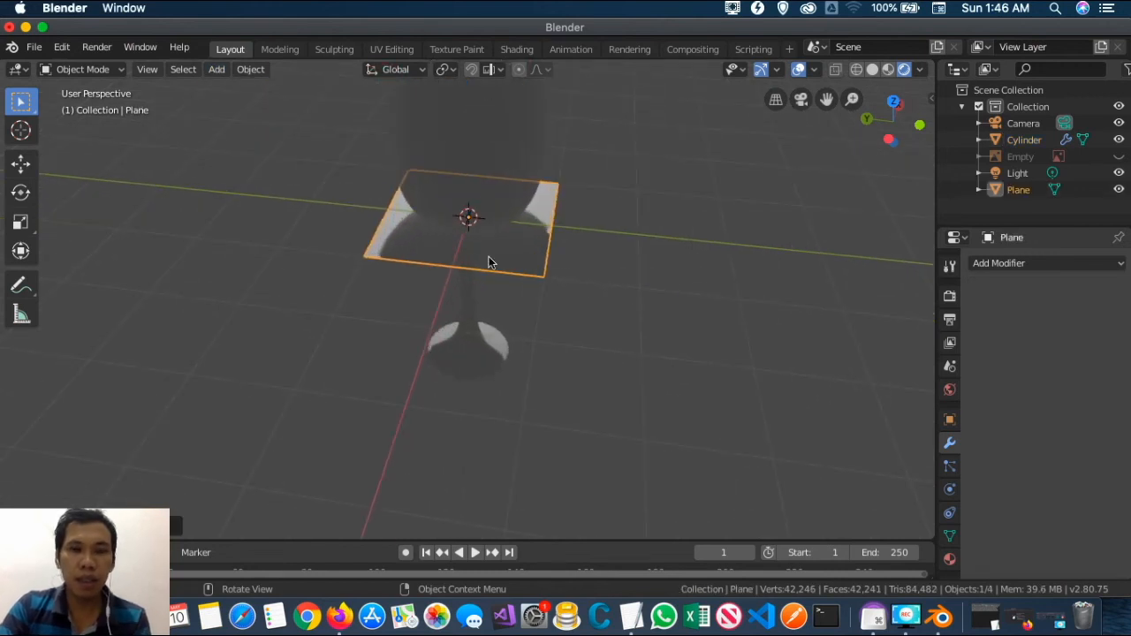
key(s)
click(551, 330)
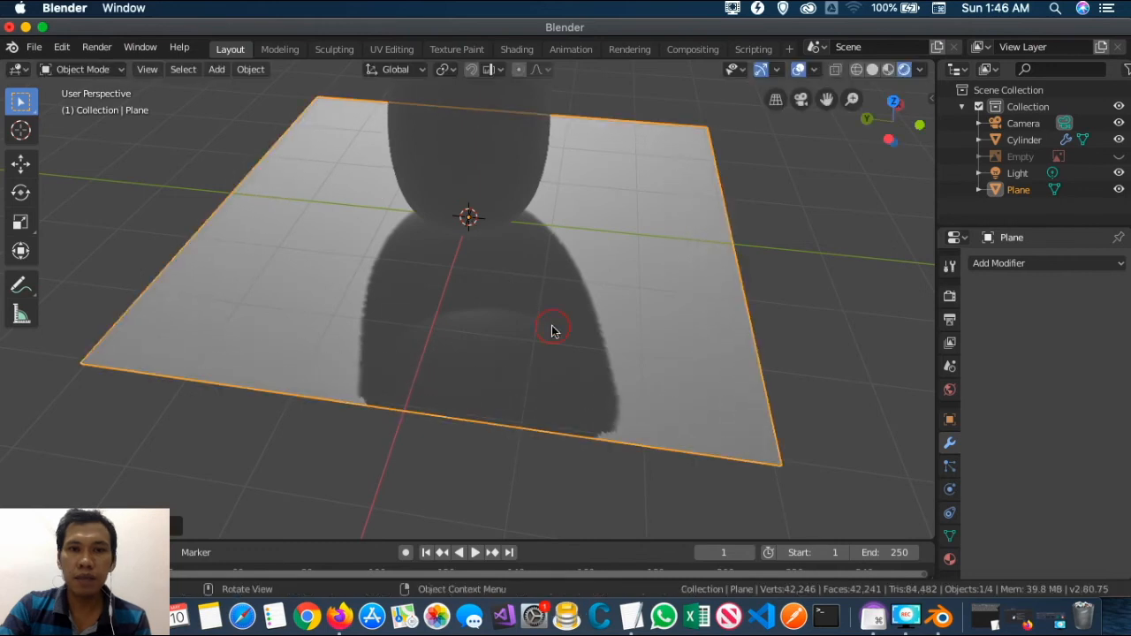
- Raise the glass about 2.34 m along global Z so its foot rests on the plane, and check its placement
scroll(680, 259, up, 3)
scroll(678, 257, up, 4)
scroll(678, 257, down, 8)
scroll(658, 249, up, 2)
click(495, 172)
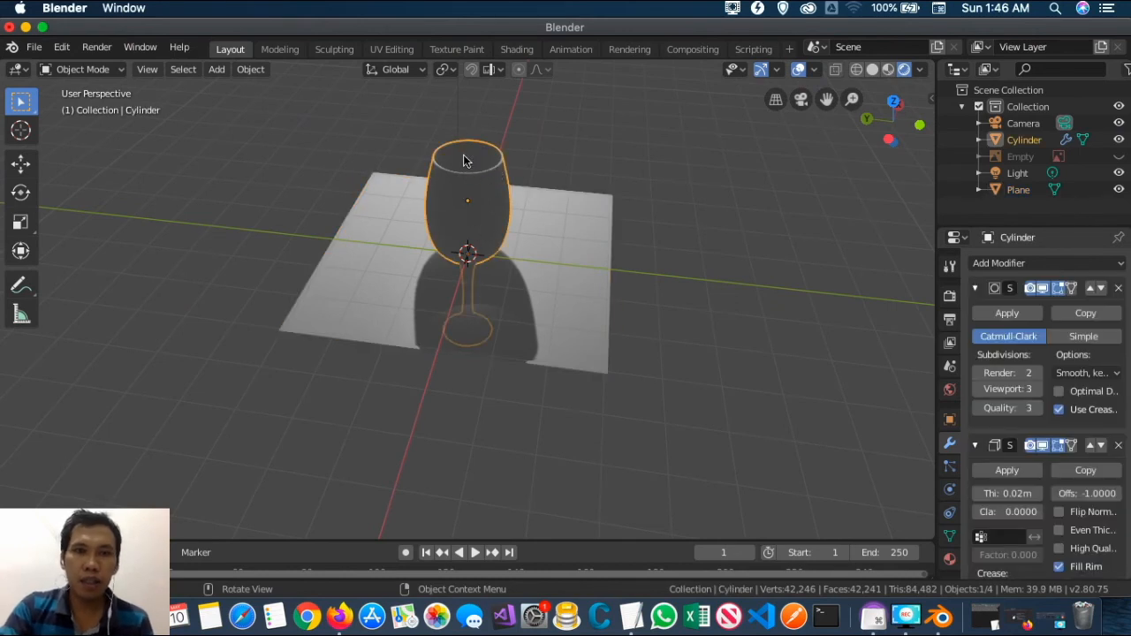
key(g)
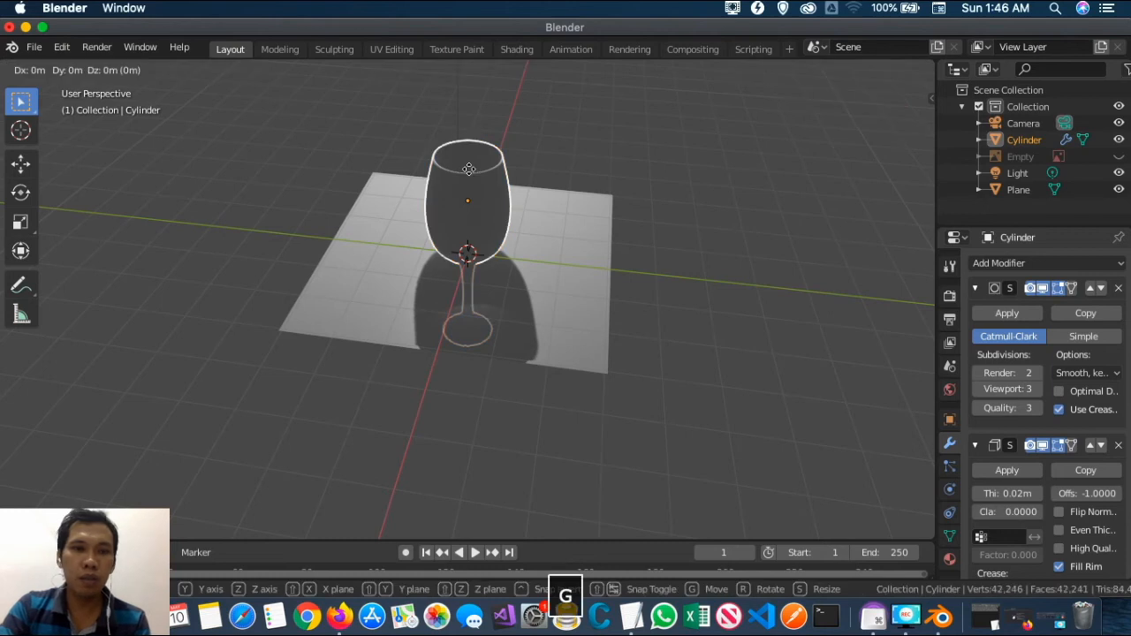
key(z)
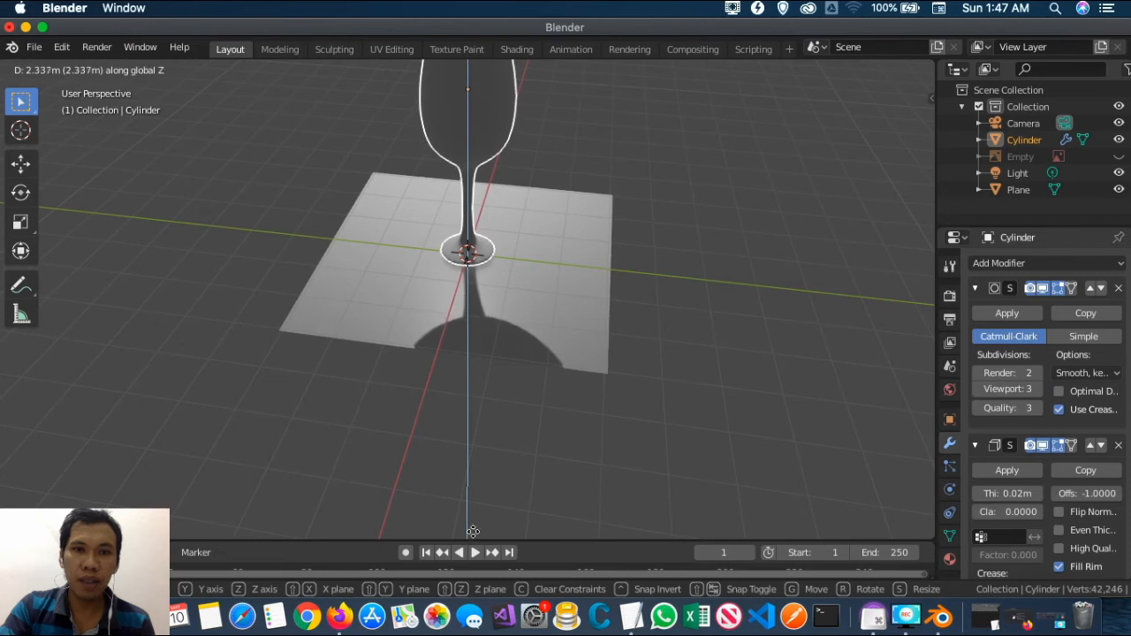
click(473, 533)
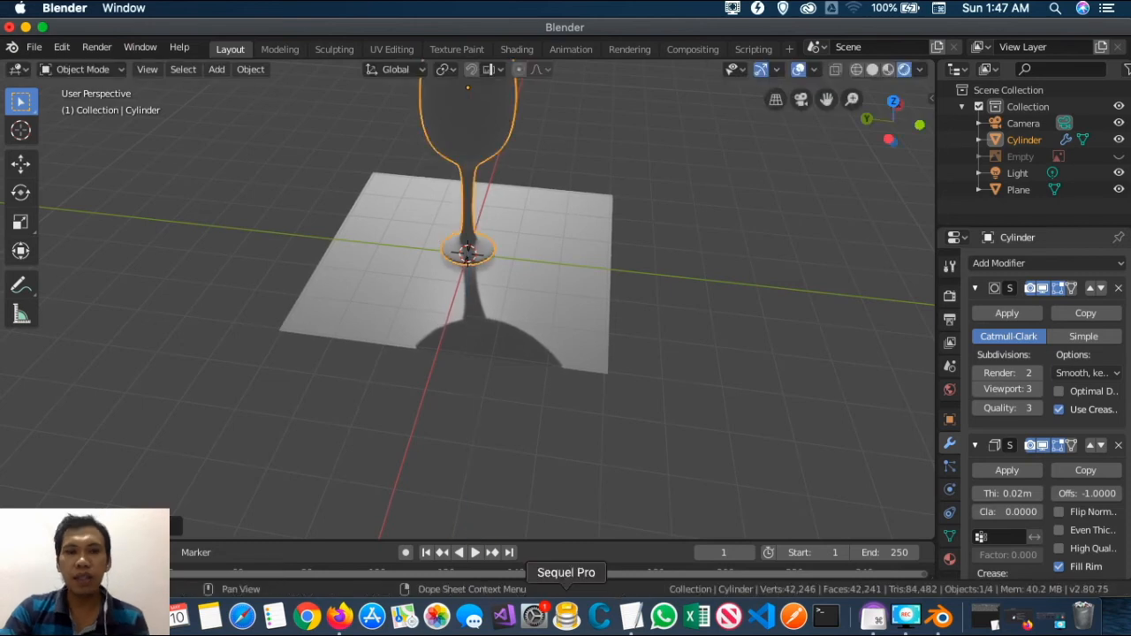
scroll(484, 221, up, 8)
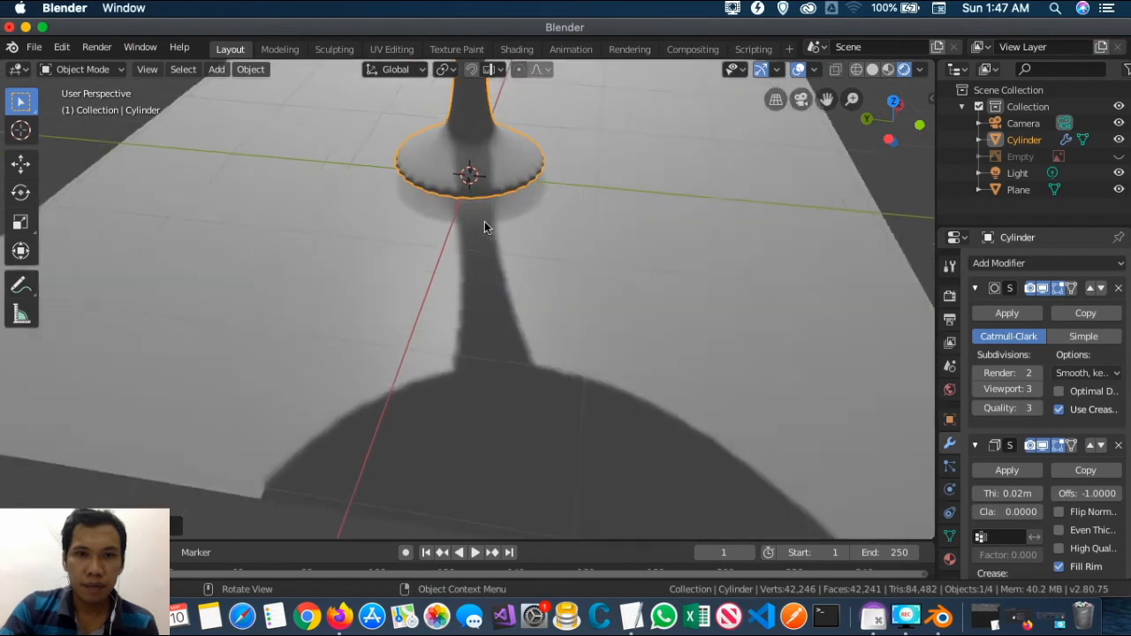
scroll(483, 196, down, 8)
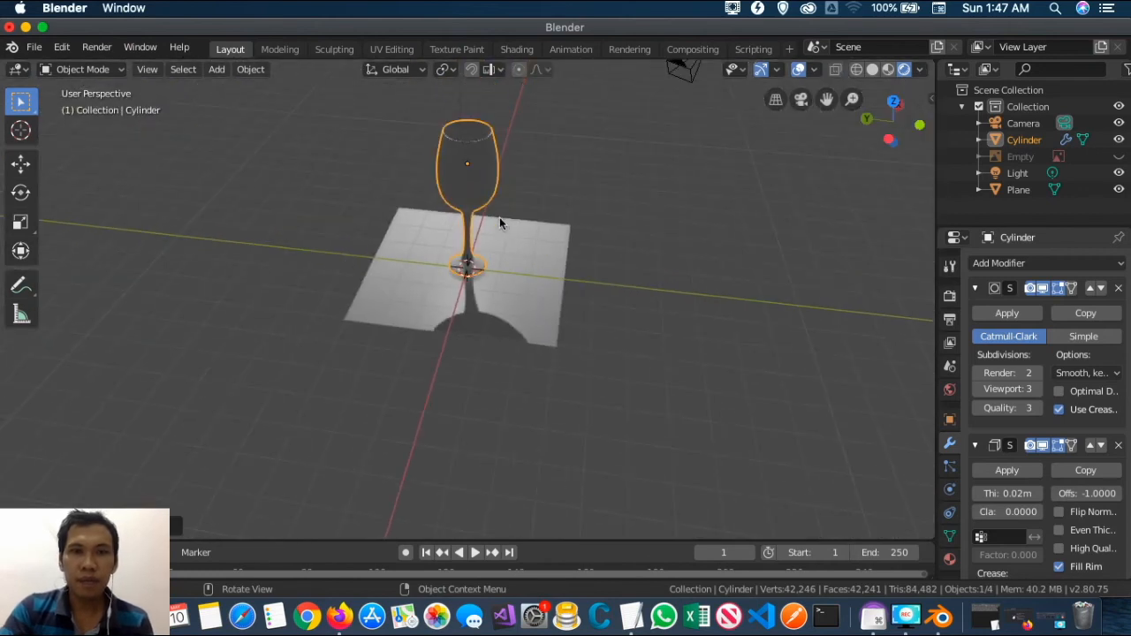
click(544, 179)
scroll(489, 169, up, 4)
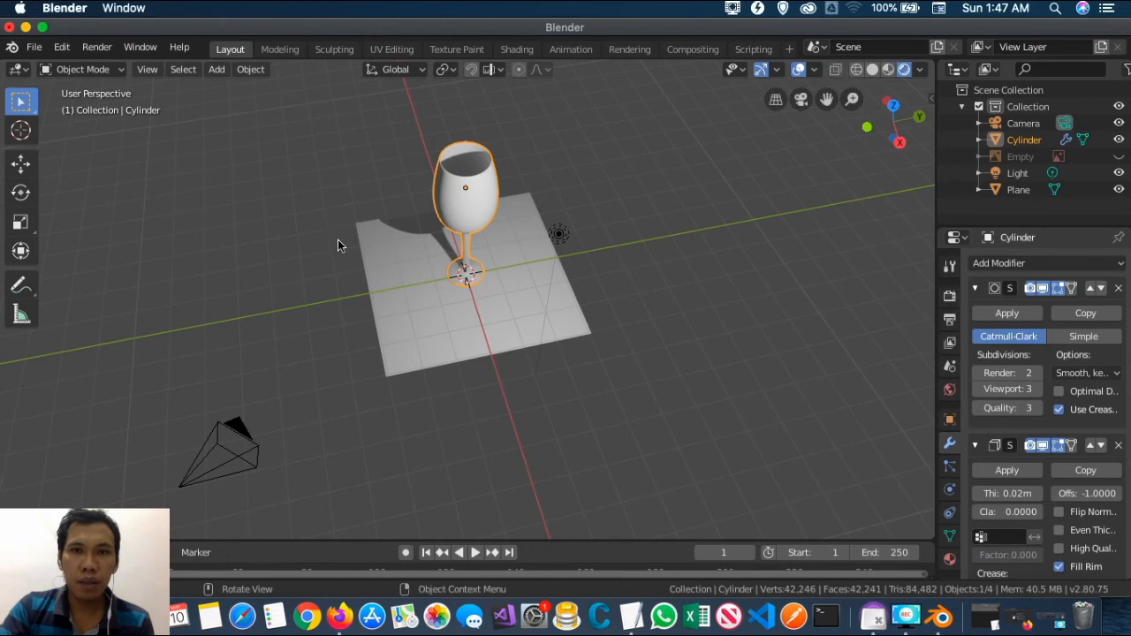
- Set the scene's render engine to Cycles and its rendering device to CPU
click(951, 299)
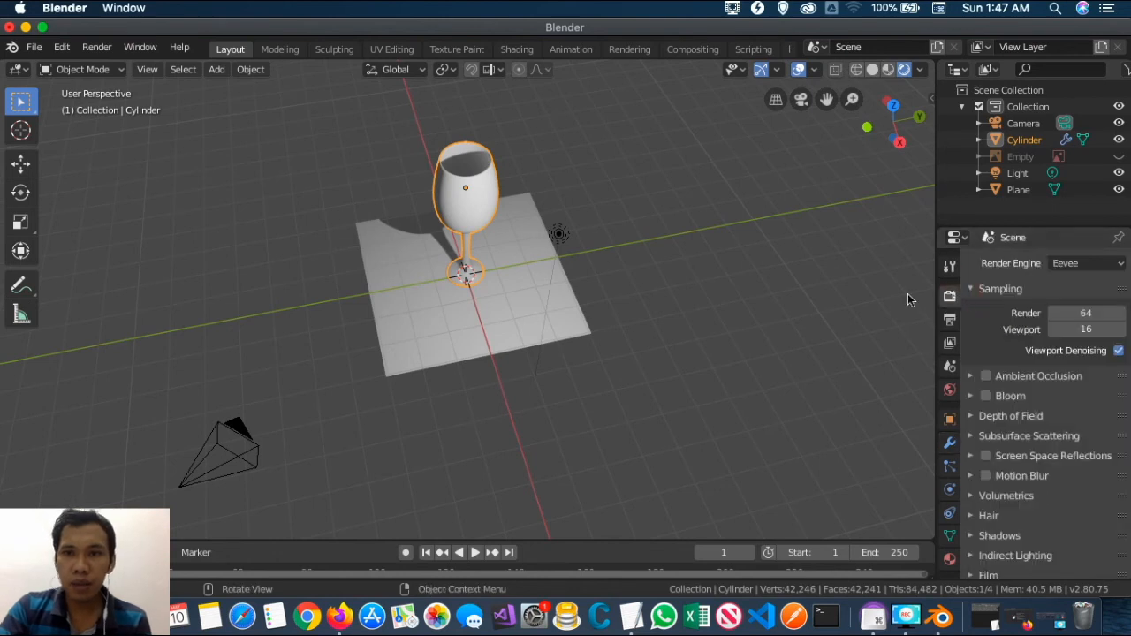
click(1086, 265)
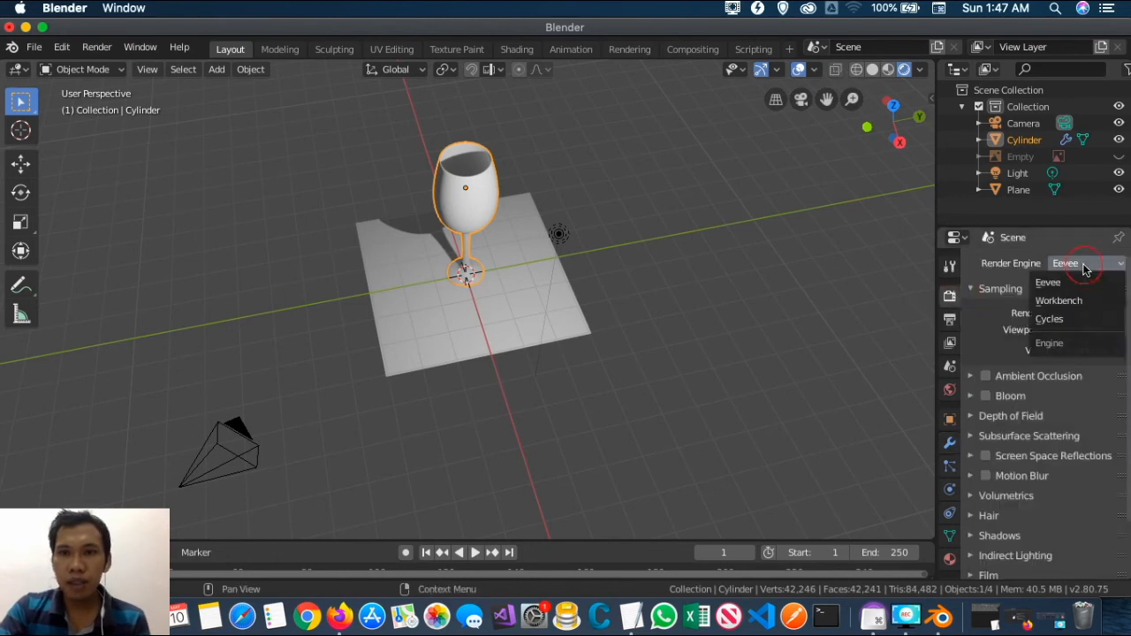
click(1069, 319)
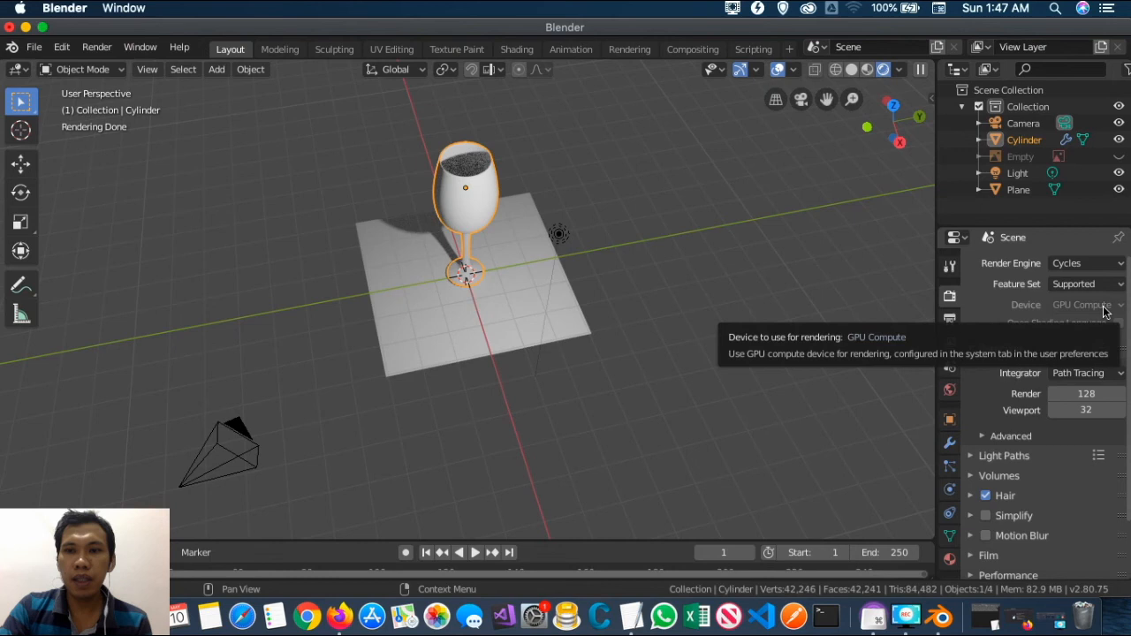
click(1105, 306)
click(1087, 324)
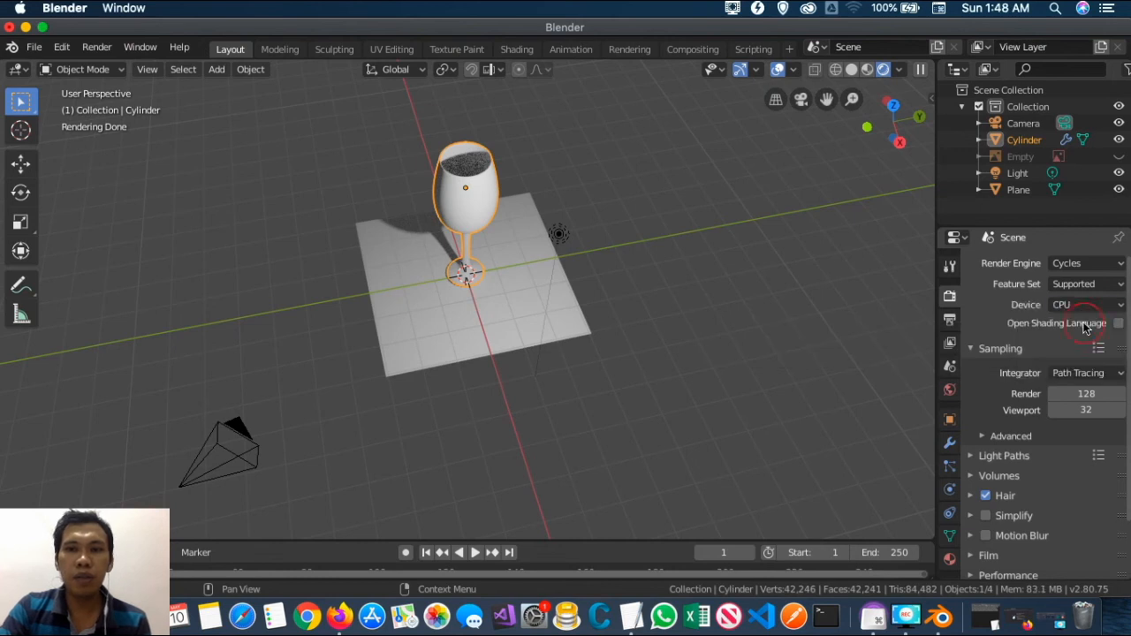
- Try GPU Compute as the Cycles rendering device and return the device to CPU
click(1099, 310)
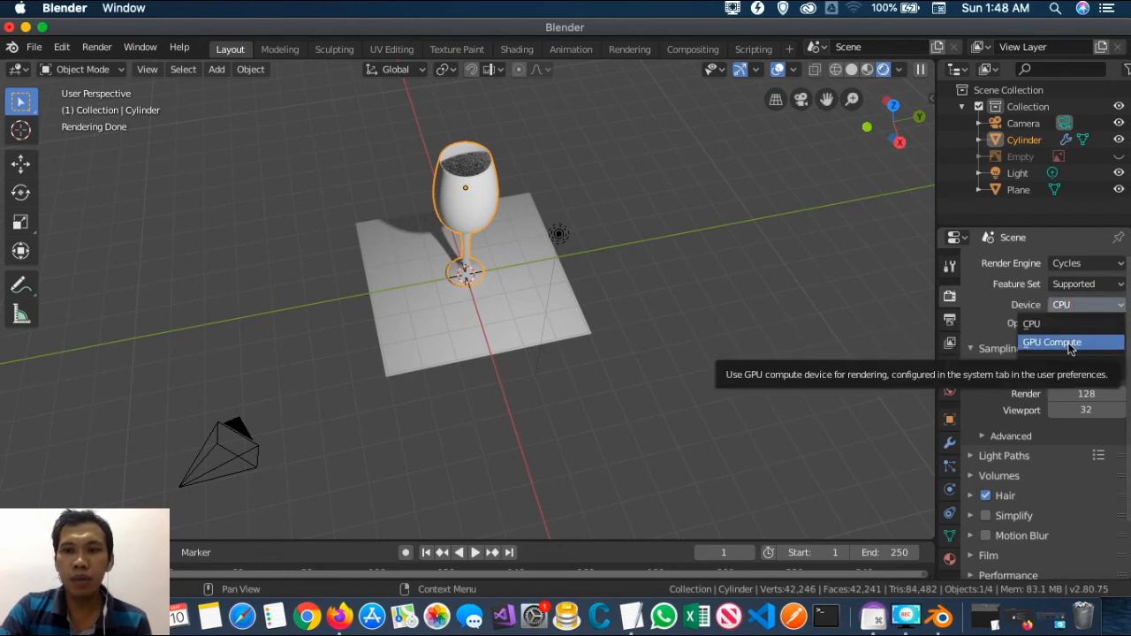
click(1073, 343)
click(1092, 308)
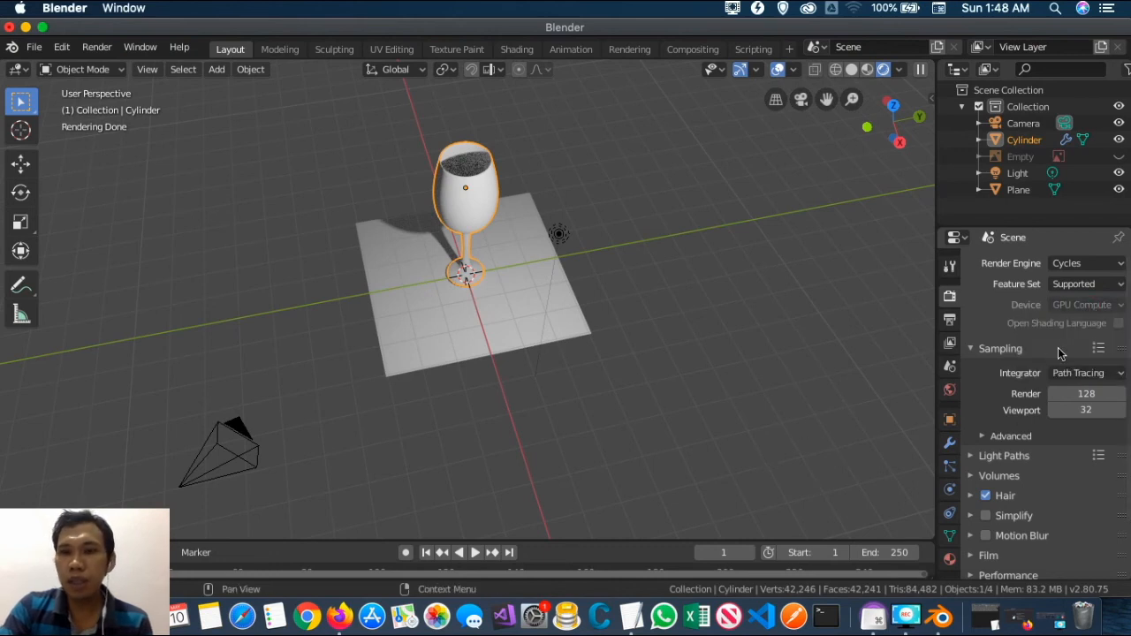
click(1076, 305)
click(1066, 326)
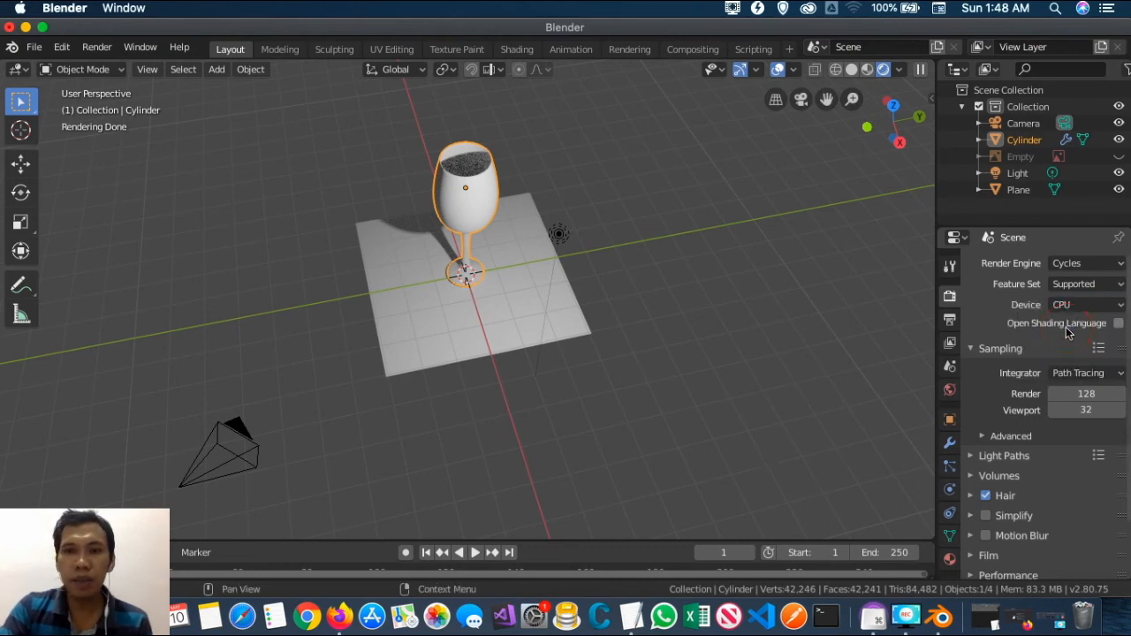
- Set the Cycles sampling to 32 for render and 16 for viewport, and check the rendered preview around the glass
click(1104, 395)
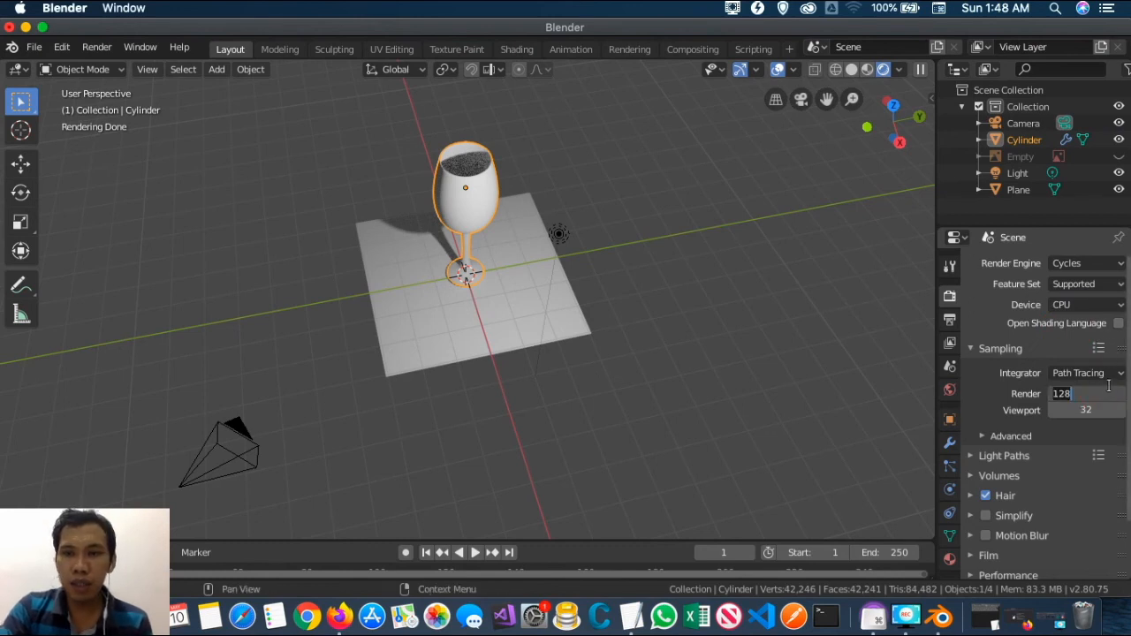
drag(1098, 393, 1047, 389)
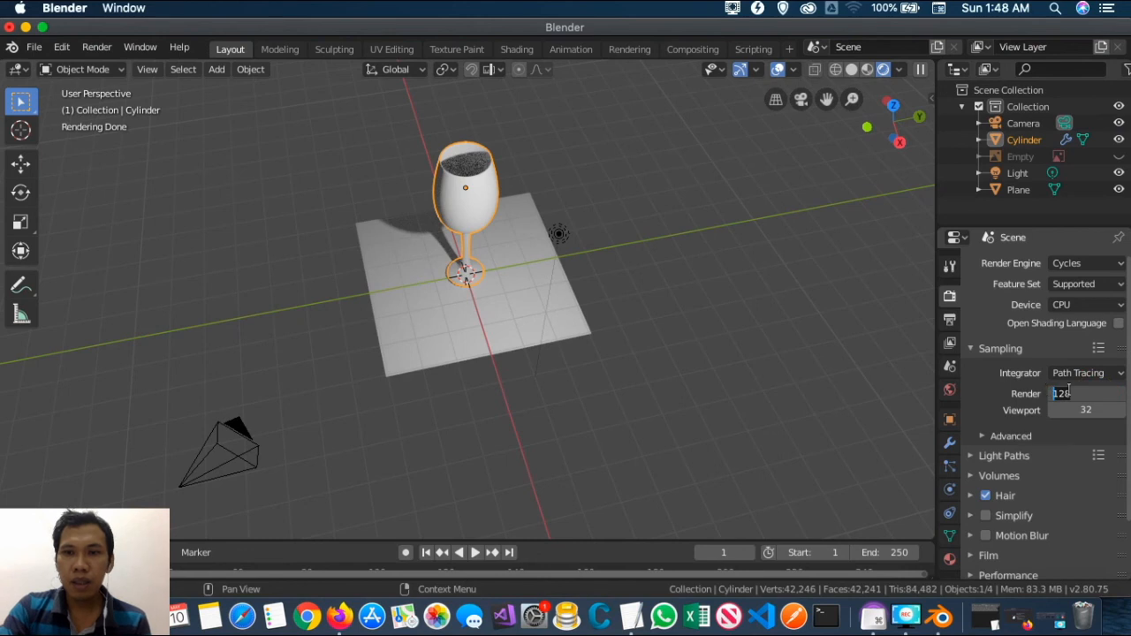
text(32)
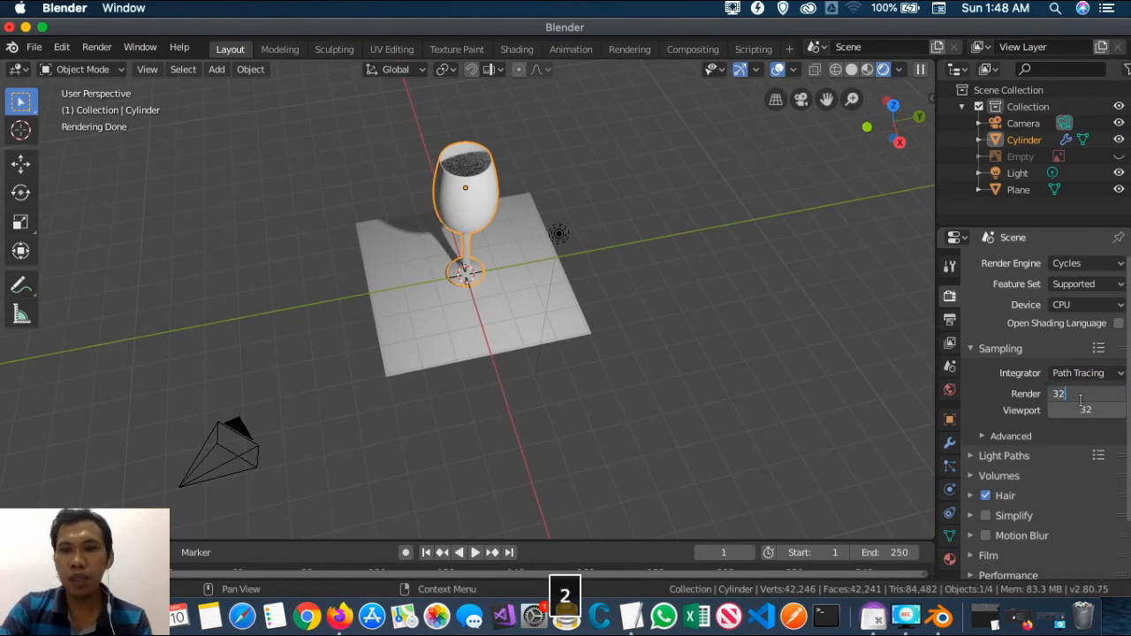
key(Return)
click(1103, 409)
drag(1098, 410, 1048, 405)
text(16)
key(Return)
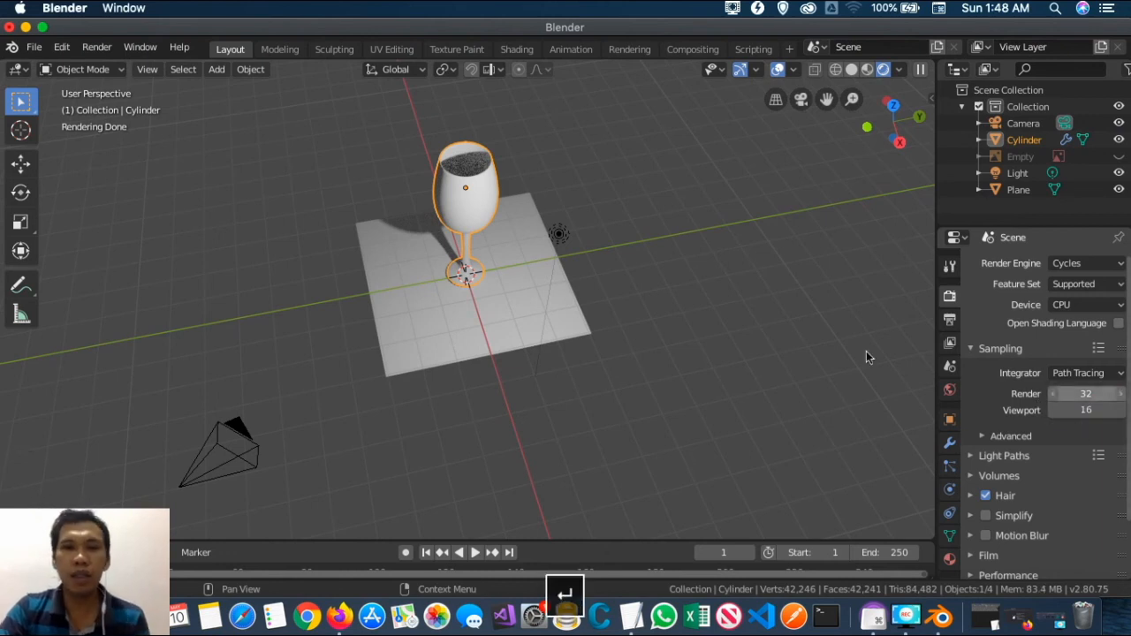
scroll(434, 188, up, 4)
middle_drag(434, 188, 493, 208)
scroll(543, 183, down, 6)
scroll(493, 207, up, 2)
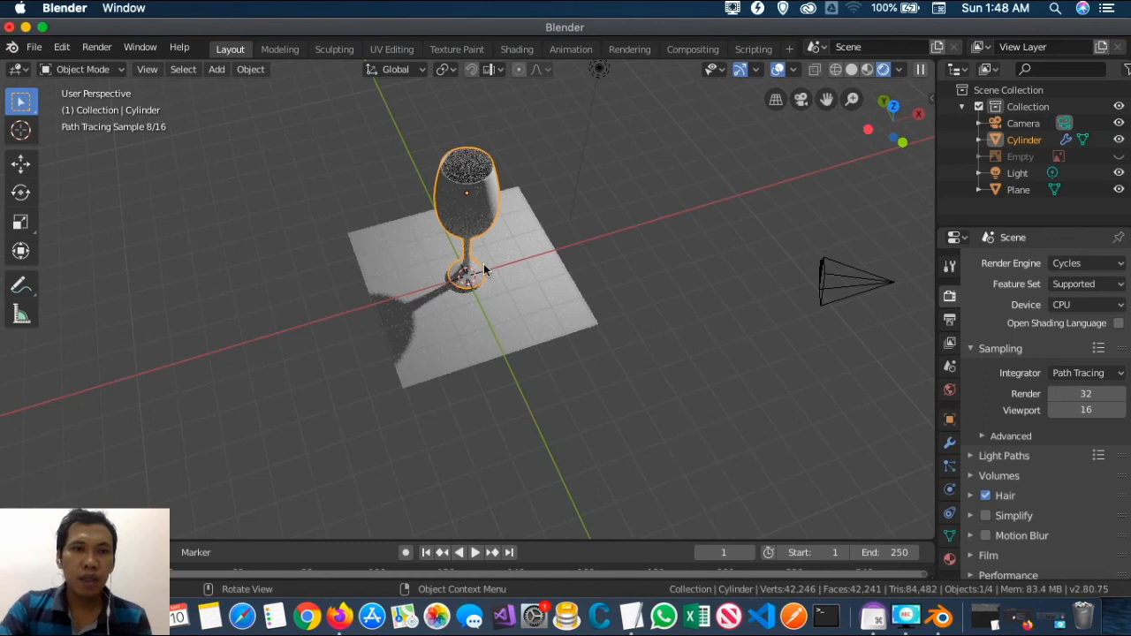
- Give the wine glass a new material with a Glass BSDF surface and check it in the rendered preview
scroll(486, 212, up, 3)
middle_drag(489, 209, 495, 177)
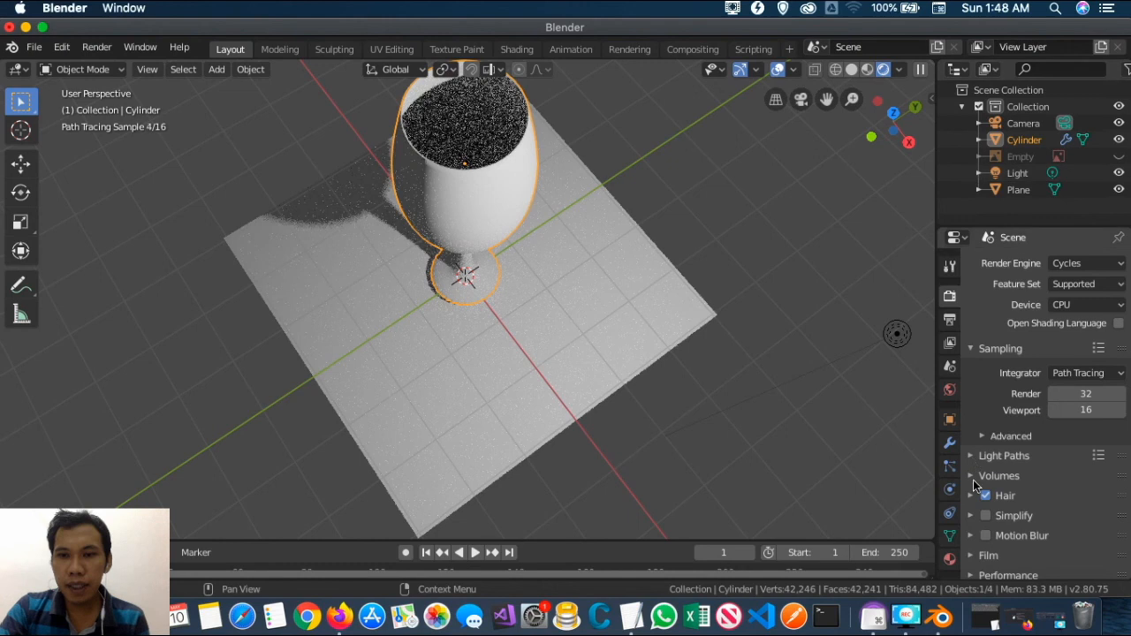
click(951, 559)
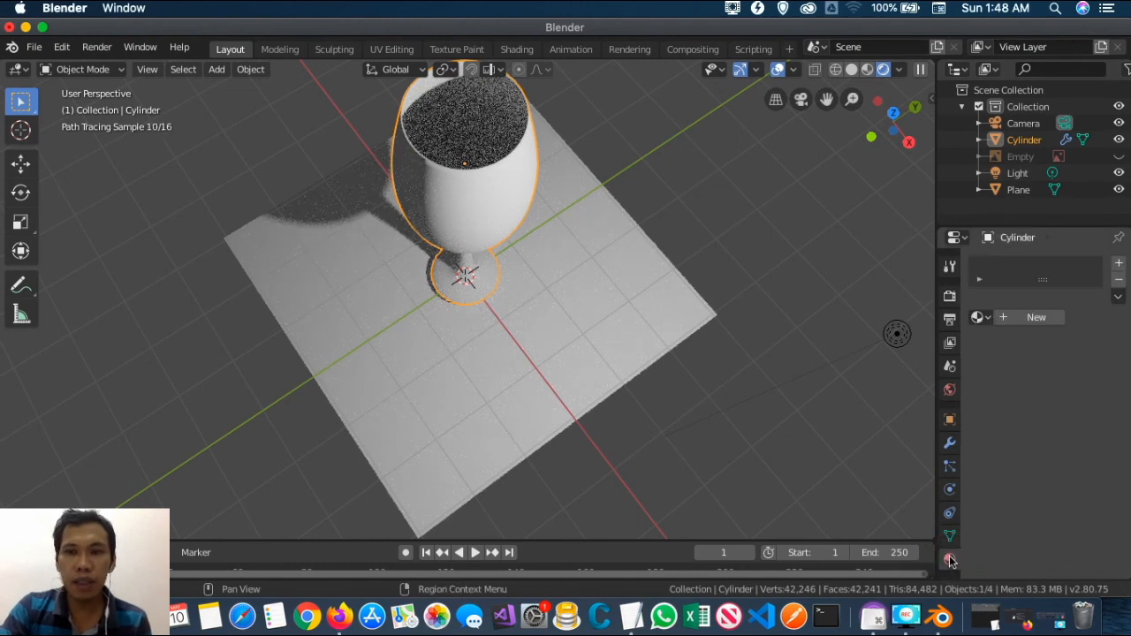
click(1037, 318)
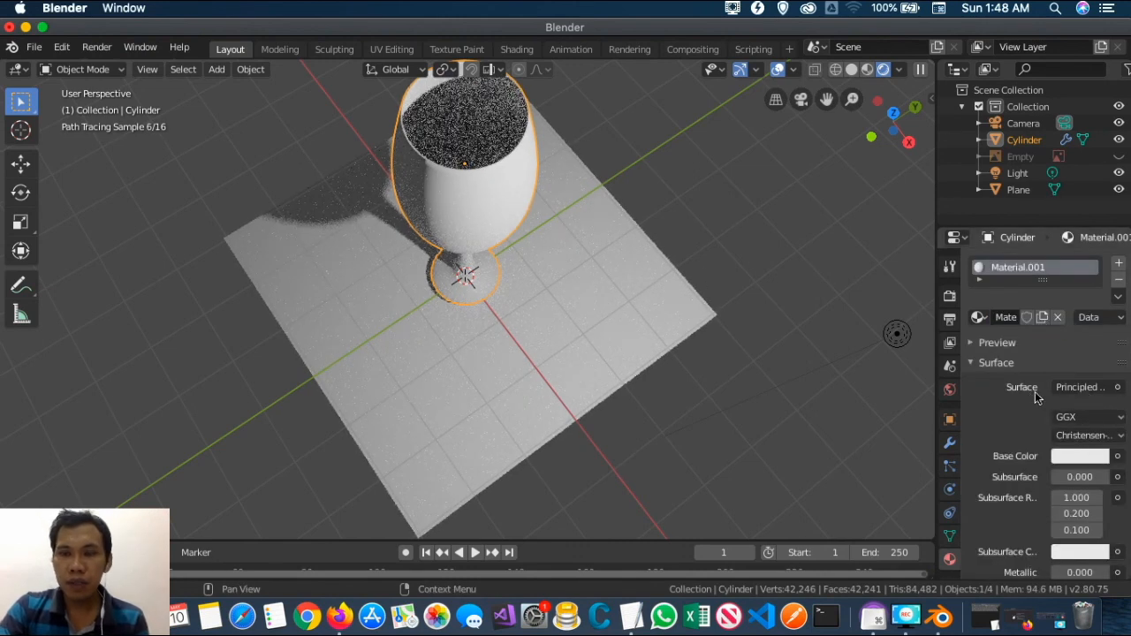
click(1082, 387)
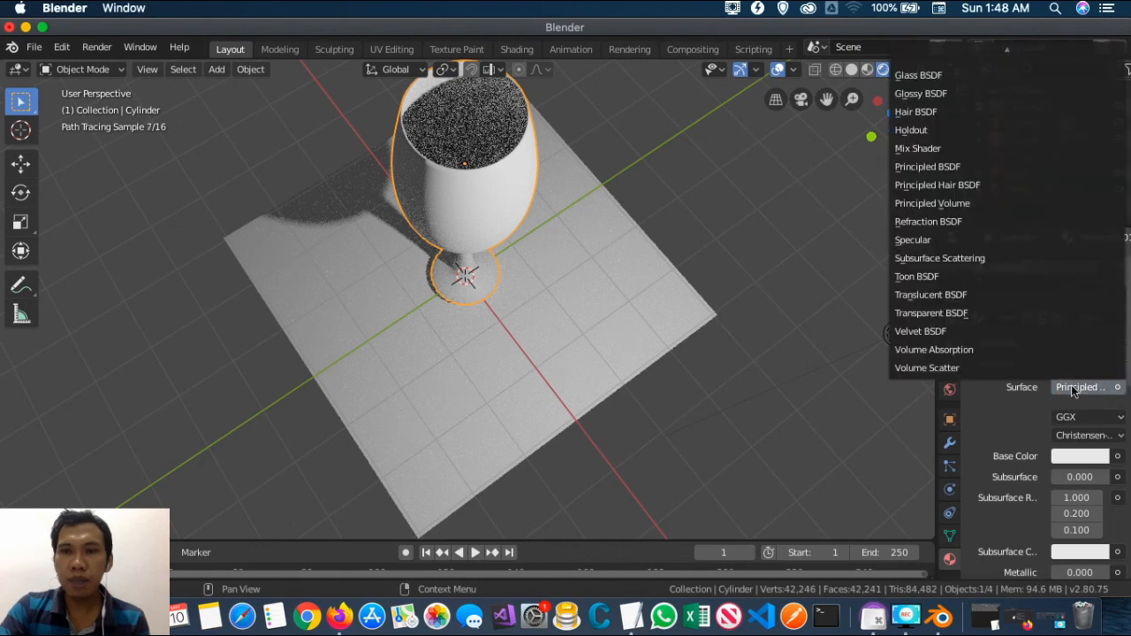
click(931, 78)
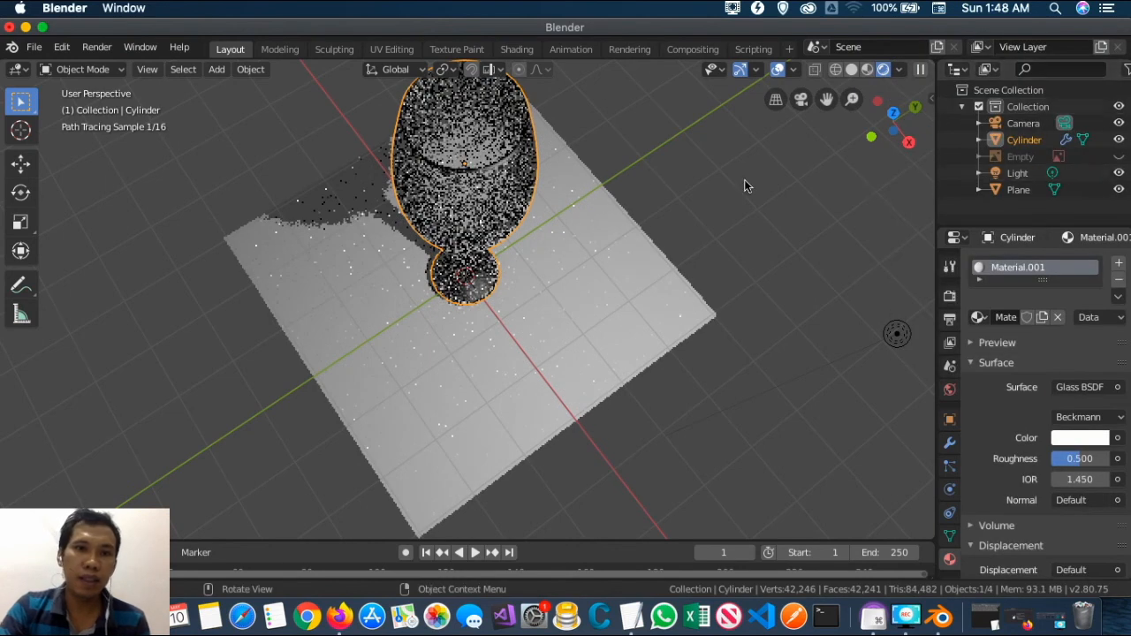
scroll(520, 155, up, 4)
scroll(520, 155, down, 3)
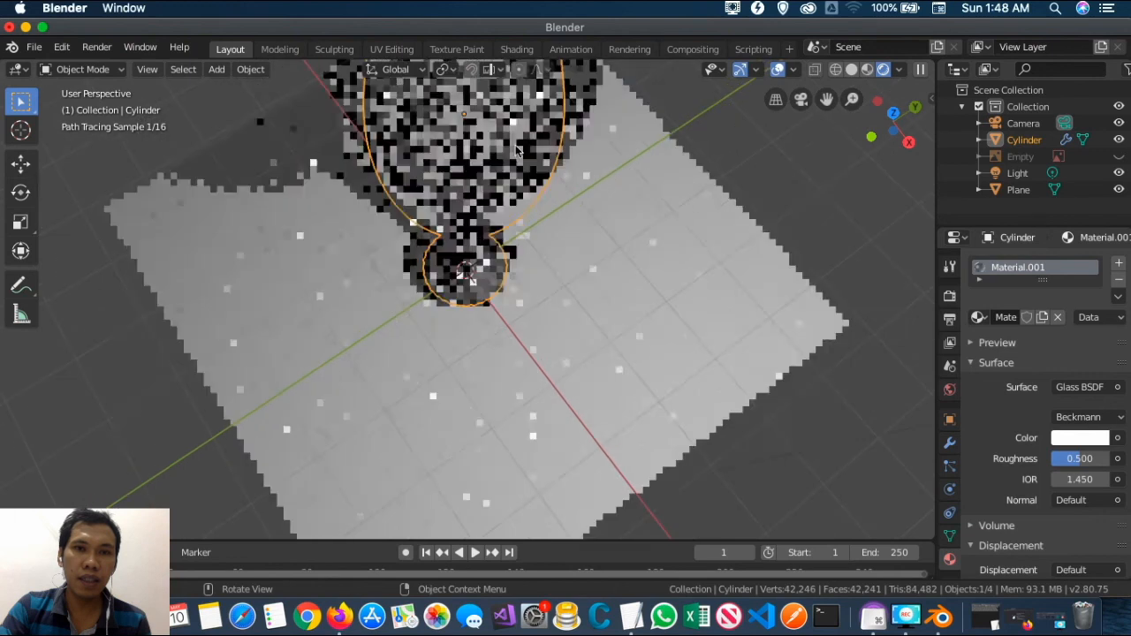
scroll(477, 131, down, 3)
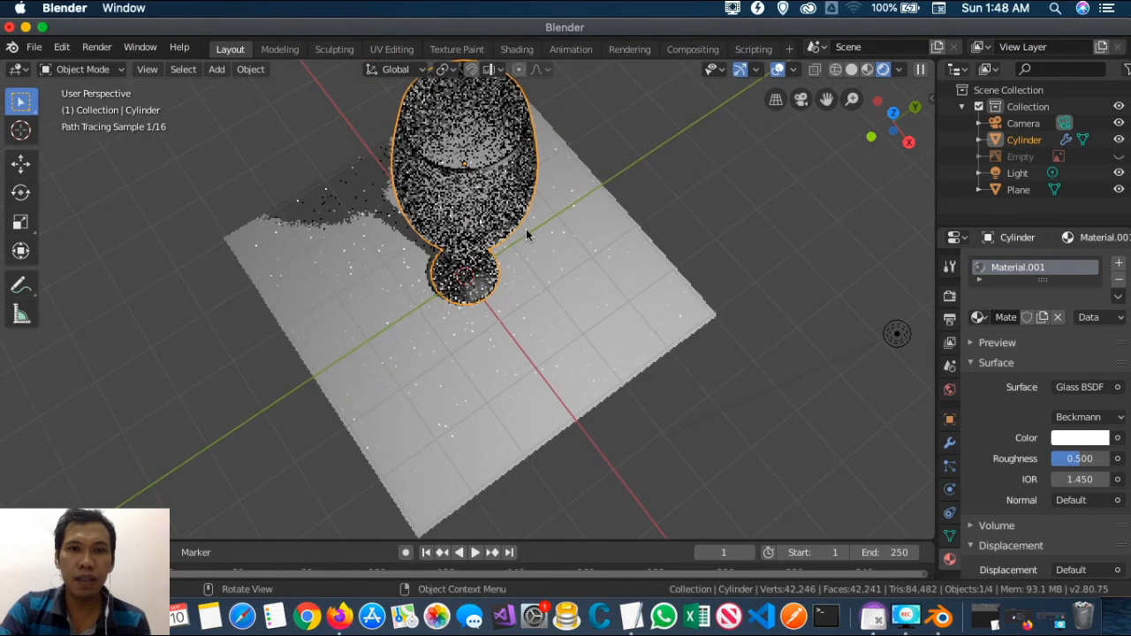
click(567, 280)
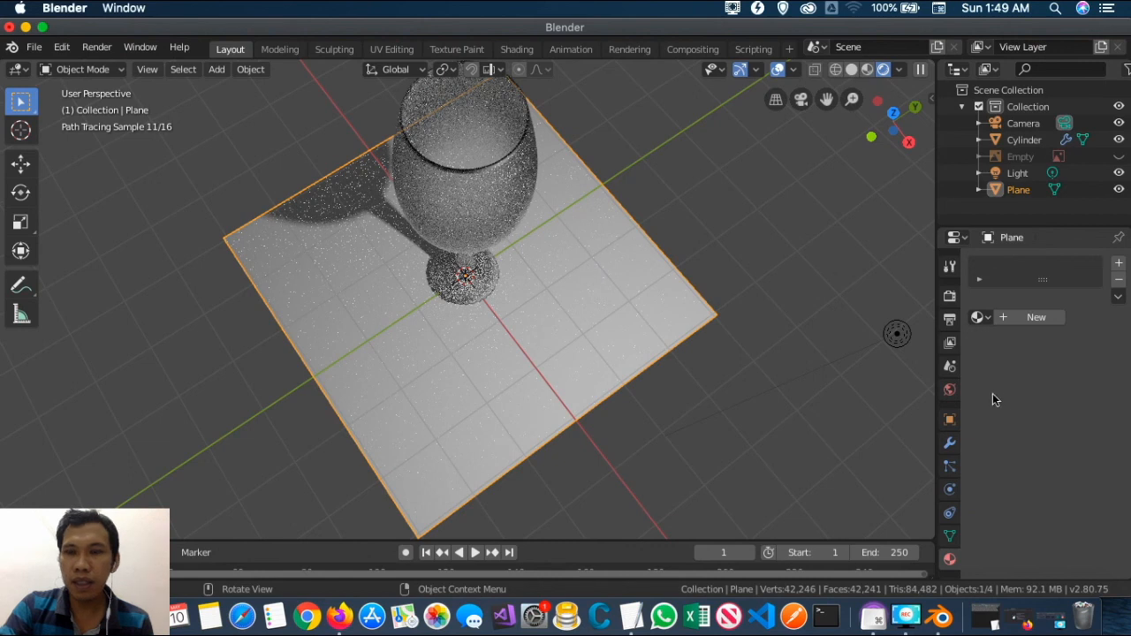
click(1035, 316)
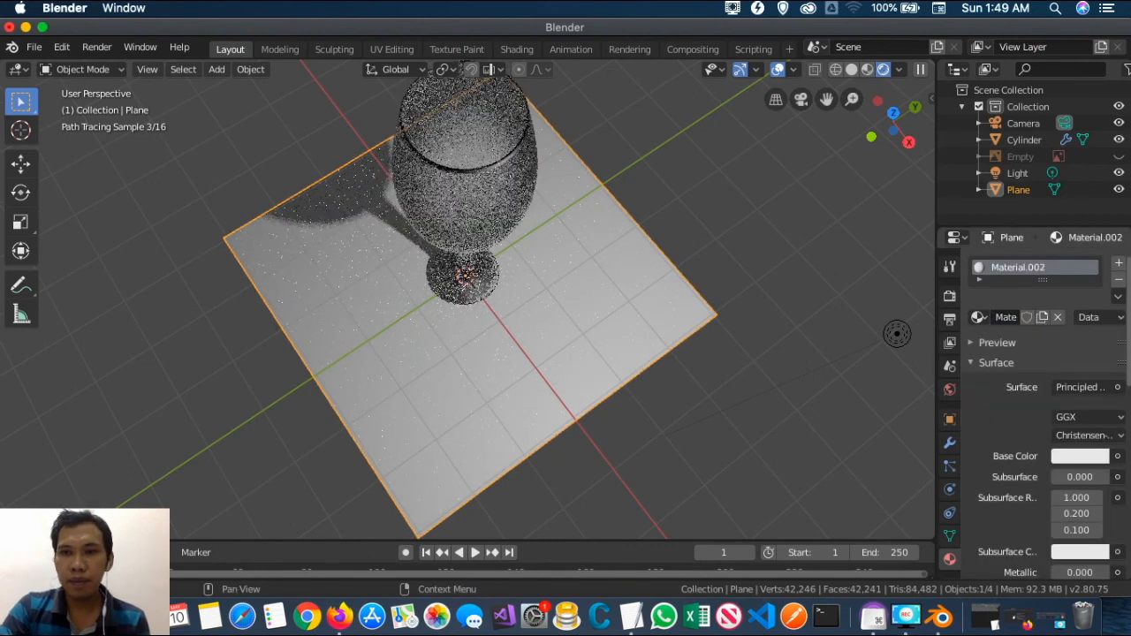
click(1057, 317)
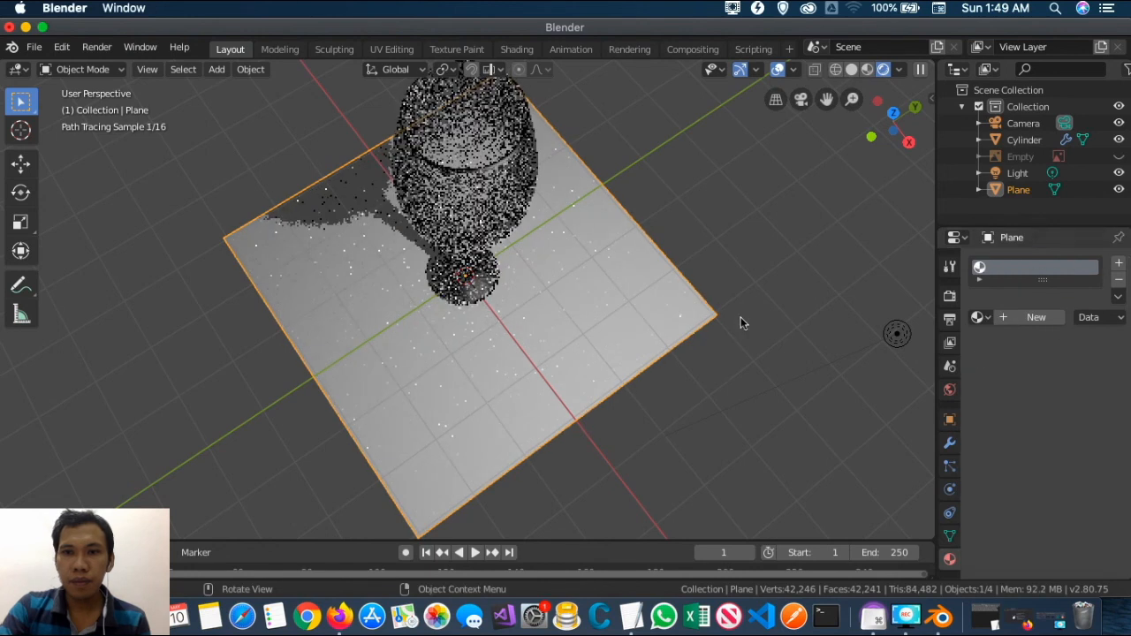
- Give the floor plane a new Principled material with a light pinkish-purple base color, and check how it shows through the glass
click(607, 287)
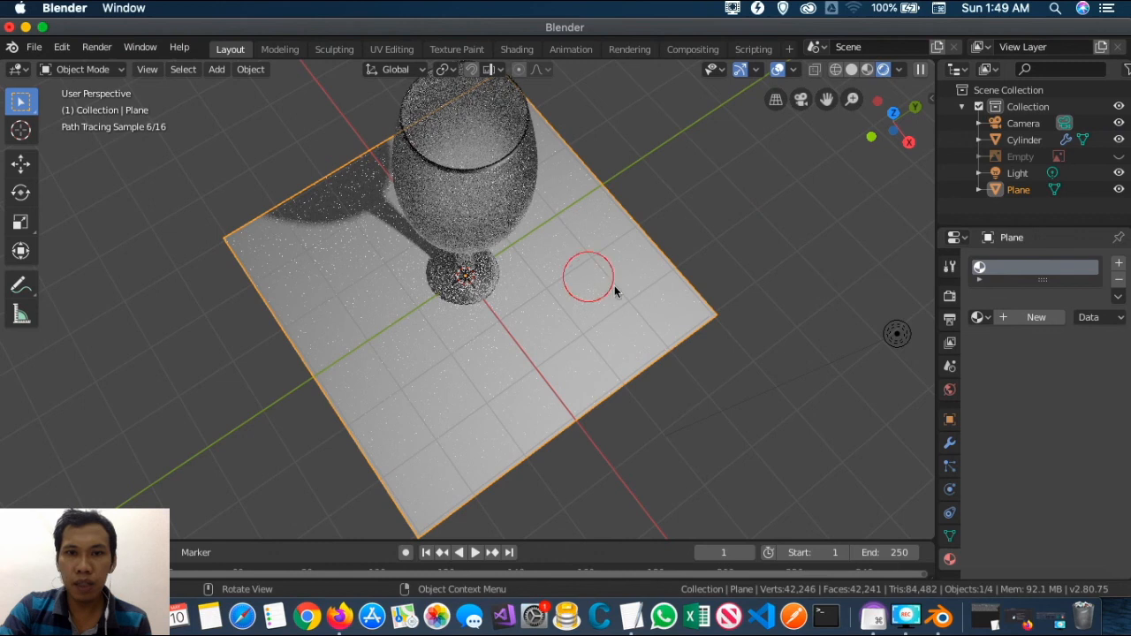
click(1037, 318)
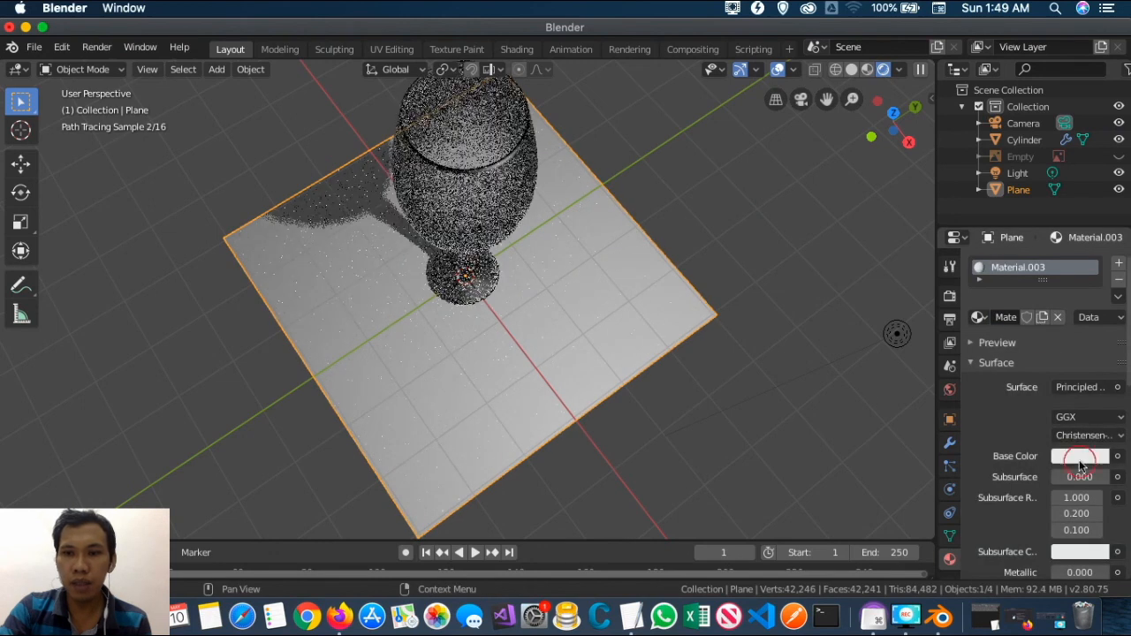
click(1085, 457)
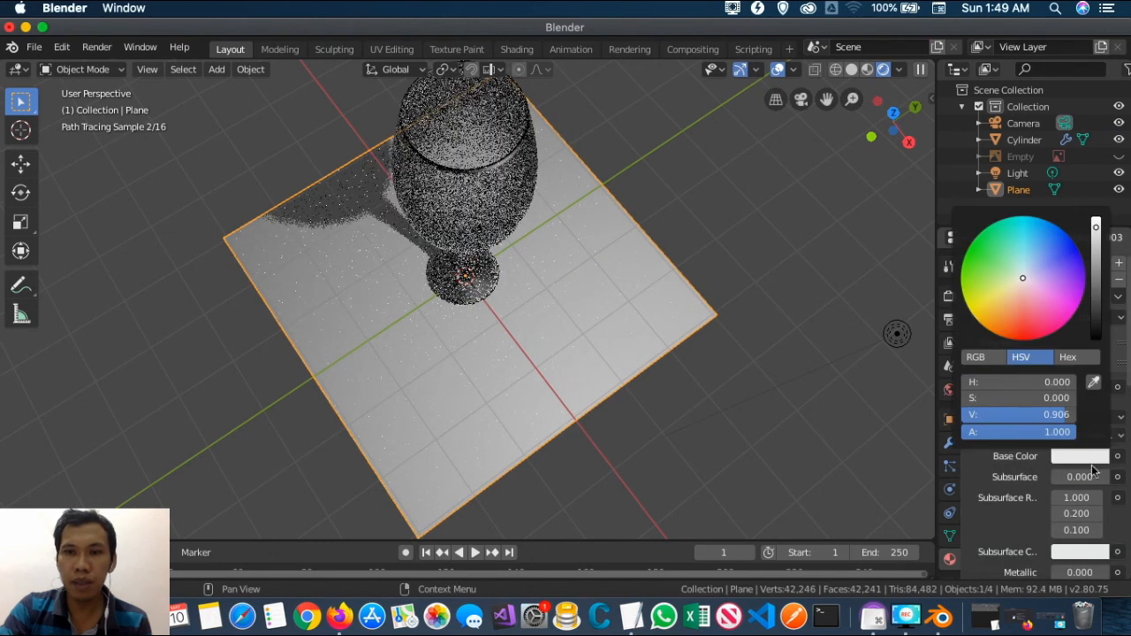
click(1046, 288)
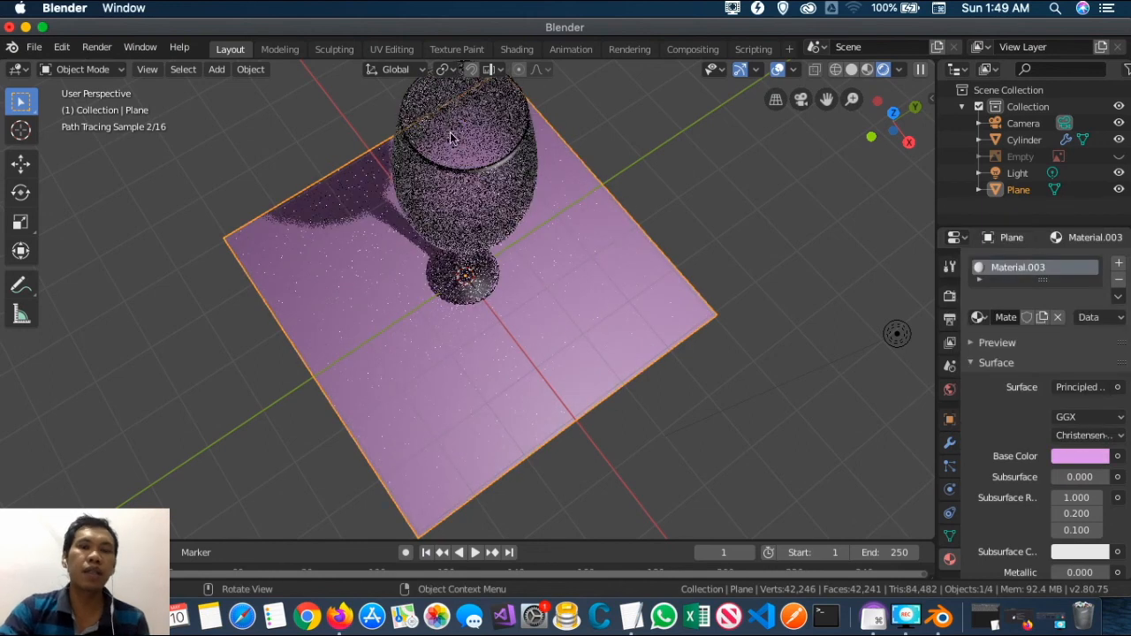
scroll(467, 146, up, 2)
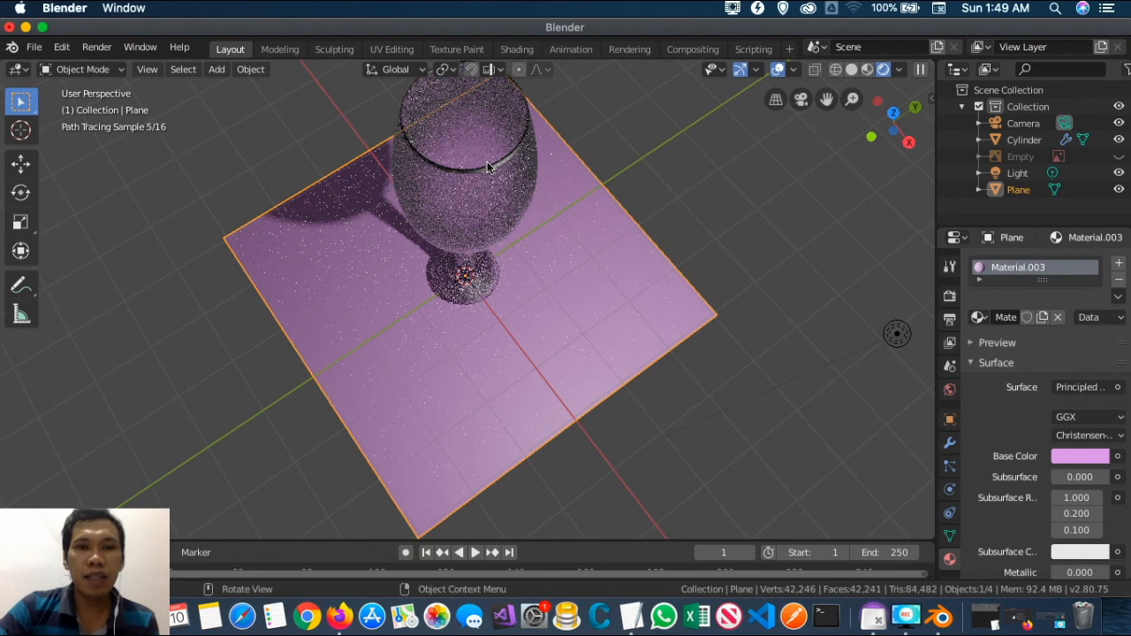
scroll(485, 173, up, 3)
scroll(484, 172, down, 1)
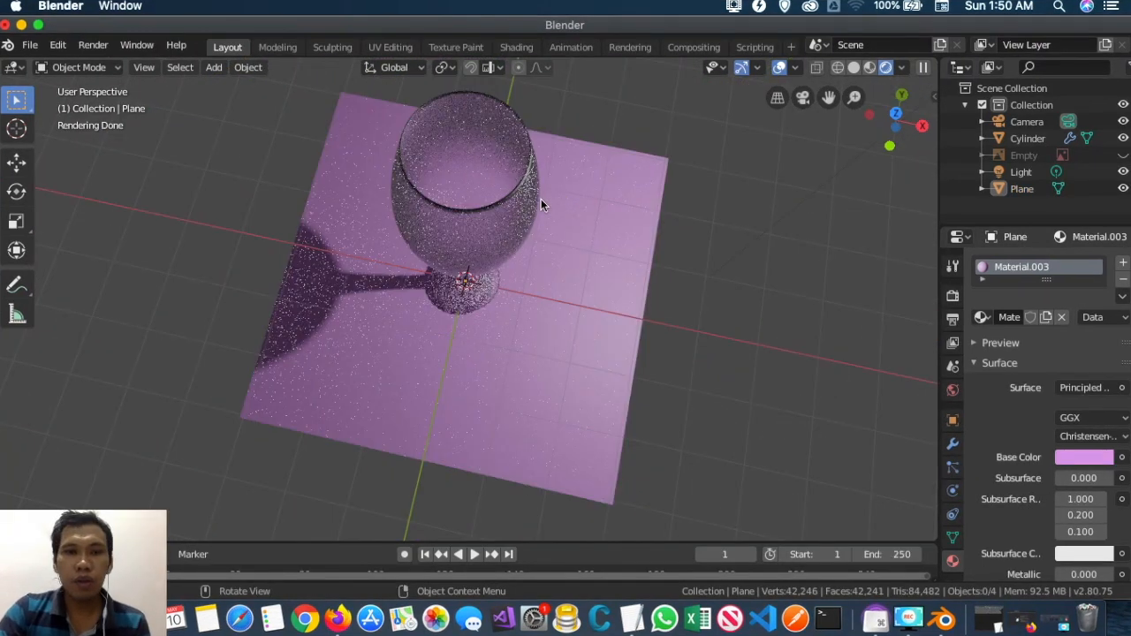
middle_drag(488, 191, 492, 187)
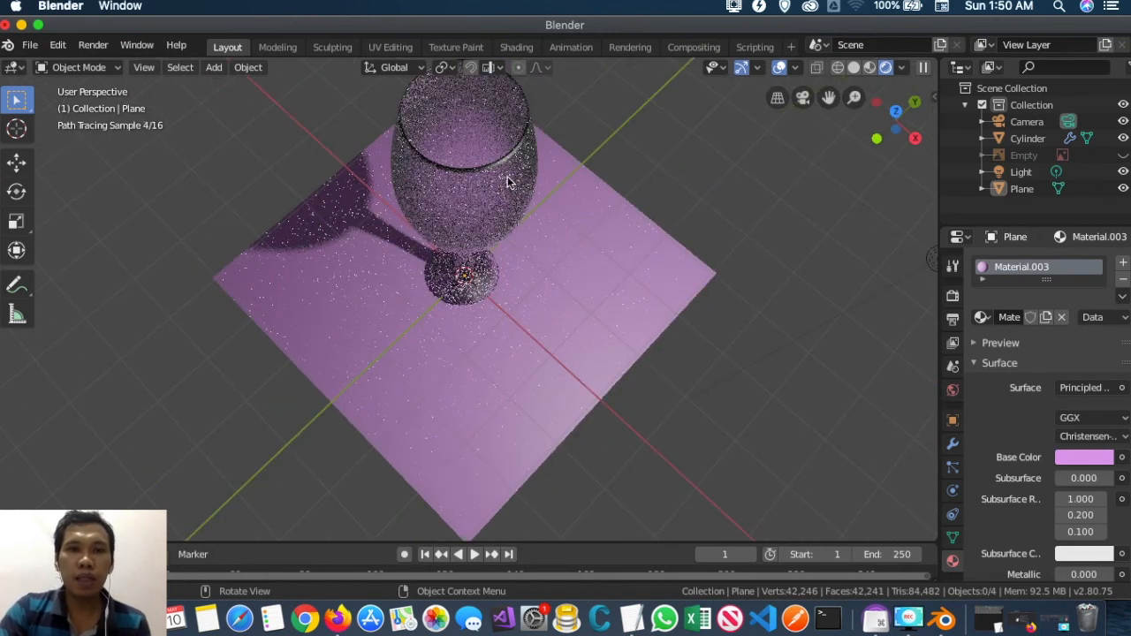